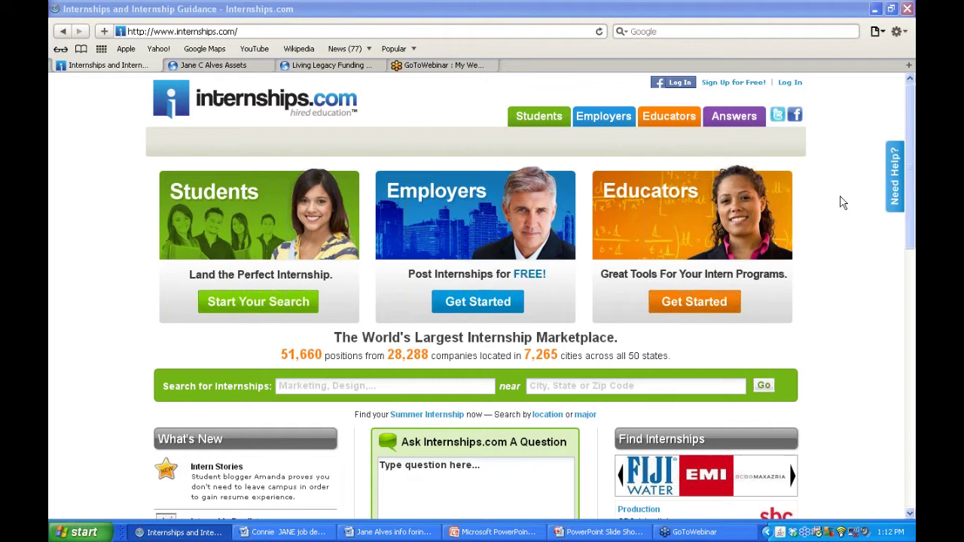
- Scroll down the Internships.com homepage and back up, then open the Employers 'Why Join' page
{"action": "left_click_drag", "start_coordinate": [909, 226], "coordinate": [901, 275]}
{"action": "scroll", "coordinate": [901, 276], "scroll_direction": "down", "scroll_amount": 5}
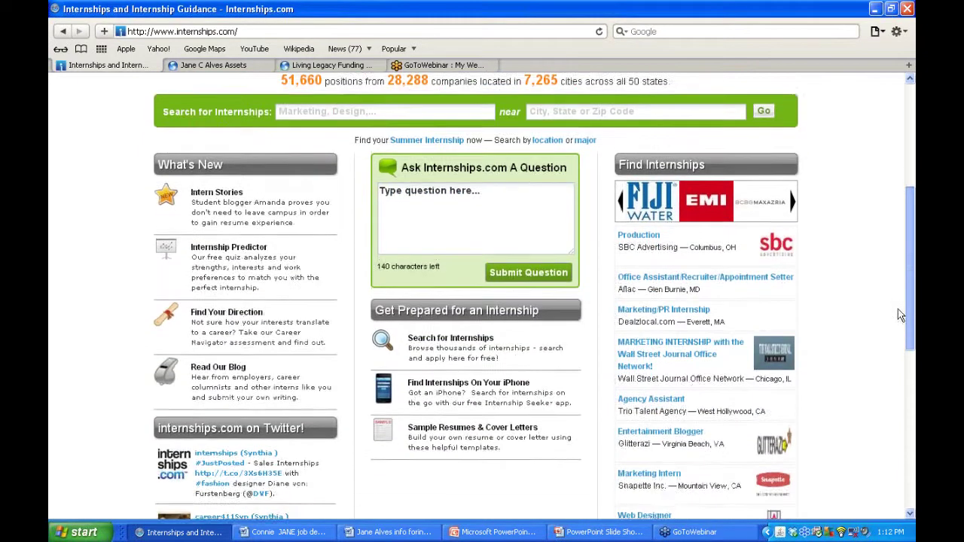
{"action": "scroll", "coordinate": [892, 342], "scroll_direction": "down", "scroll_amount": 2}
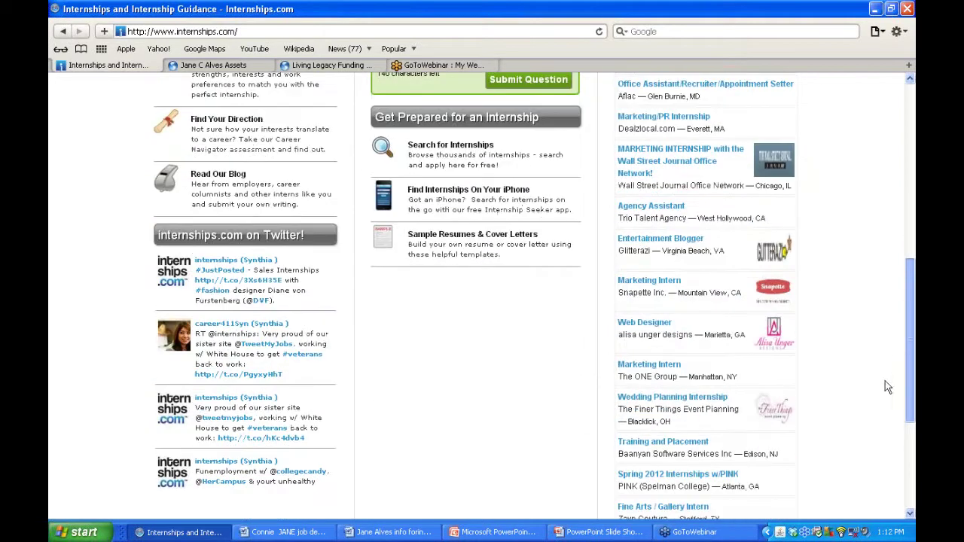
{"action": "left_click_drag", "start_coordinate": [908, 354], "coordinate": [900, 166]}
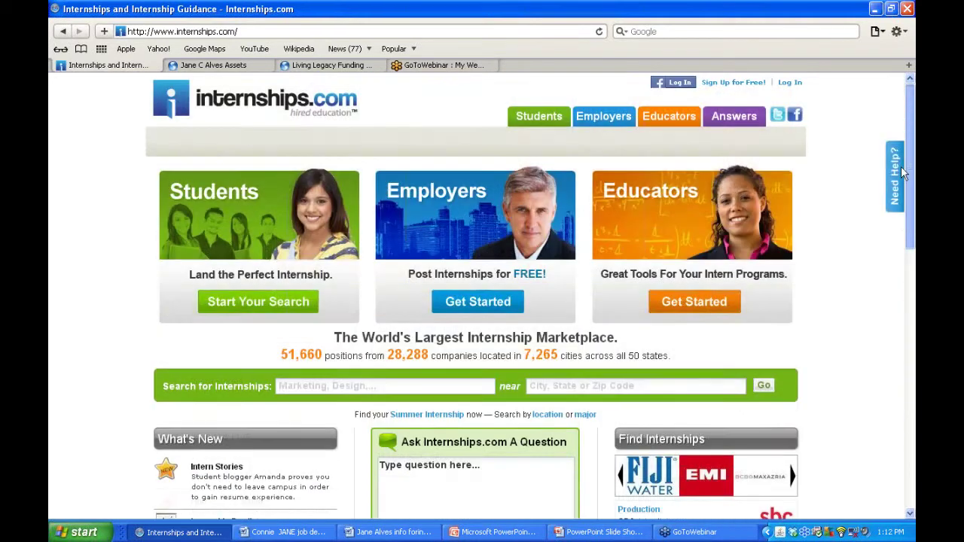
{"action": "left_click", "coordinate": [462, 229]}
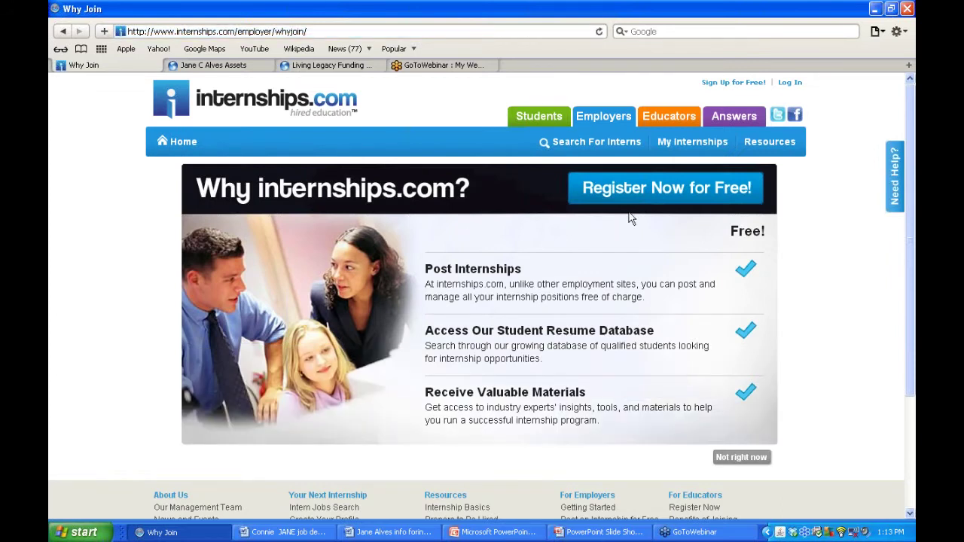
- Open the blank Employer Registration form with 'Register Now for Free!'
{"action": "left_click", "coordinate": [670, 190]}
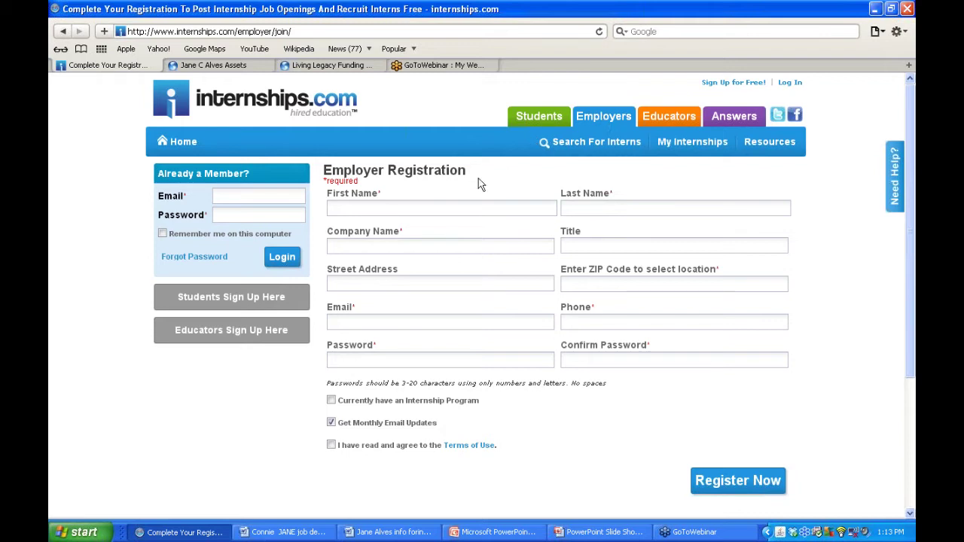
- Enter the employer's first and last name in the registration form
{"action": "left_click", "coordinate": [381, 206]}
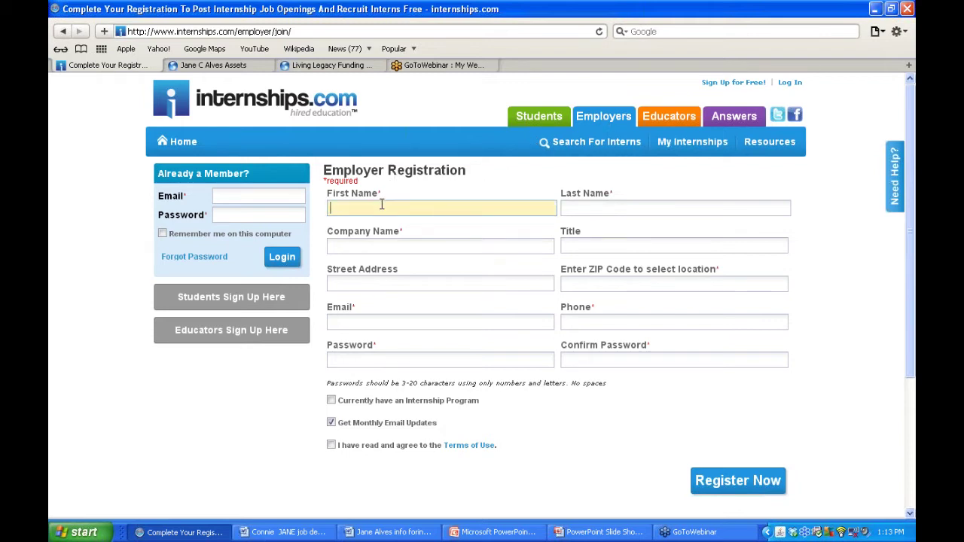
{"action": "key", "text": "Tab"}
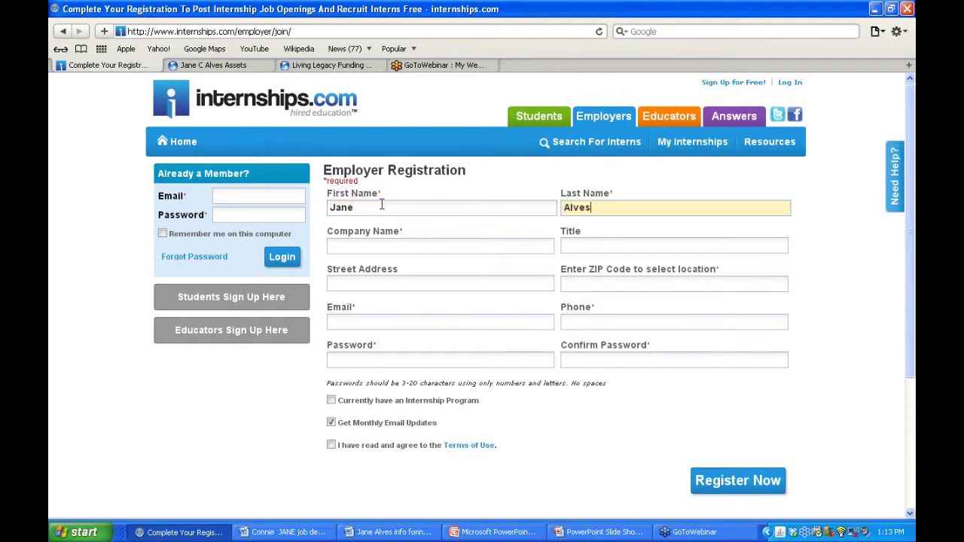
{"action": "key", "text": "Tab"}
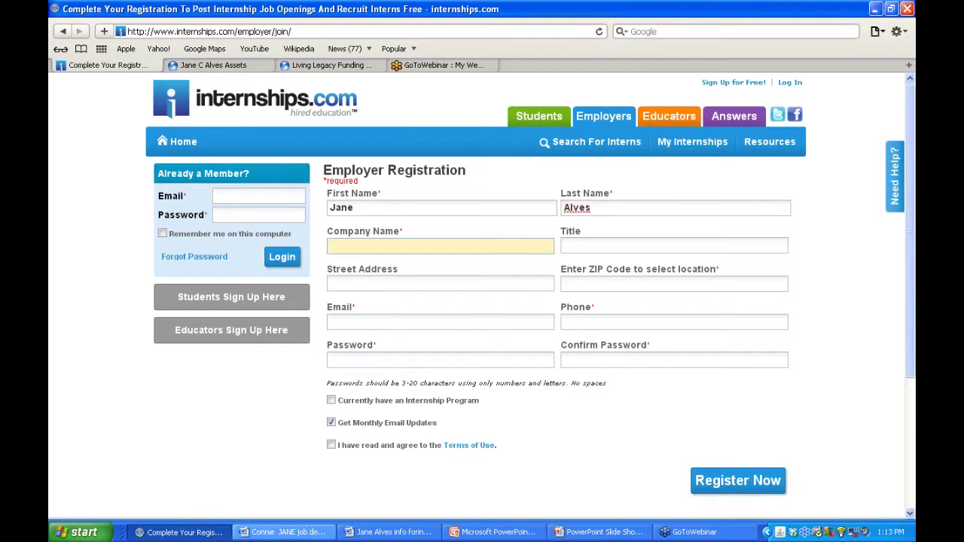
- Copy the company name from the Word notes into the form and set the title to CEO
{"action": "left_click", "coordinate": [286, 532]}
{"action": "left_click", "coordinate": [390, 532]}
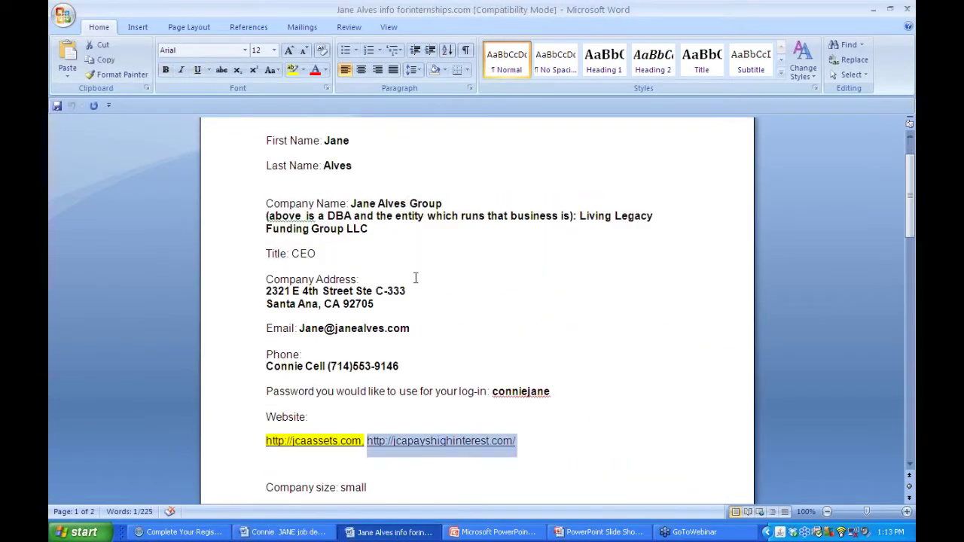
{"action": "left_click_drag", "start_coordinate": [442, 203], "coordinate": [351, 204]}
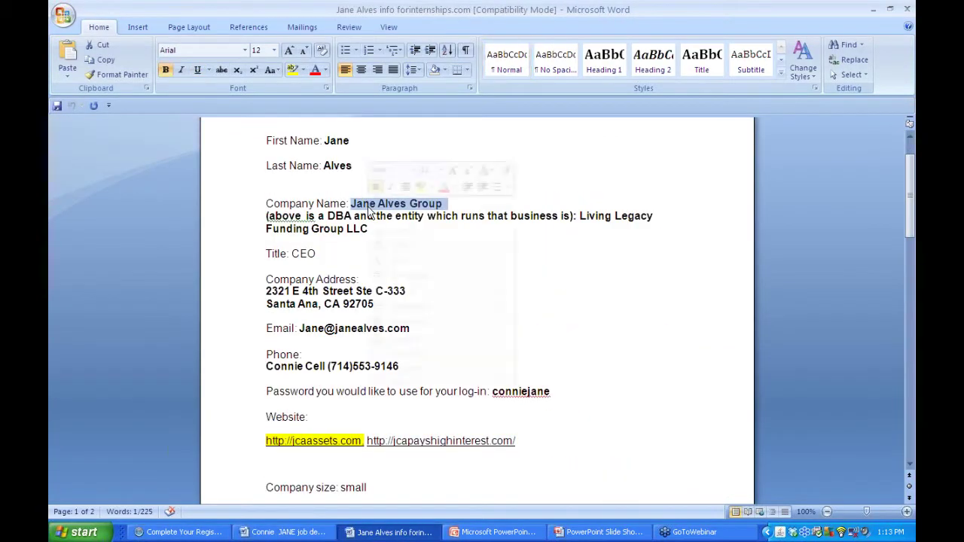
{"action": "right_click", "coordinate": [370, 210]}
{"action": "left_click", "coordinate": [392, 229]}
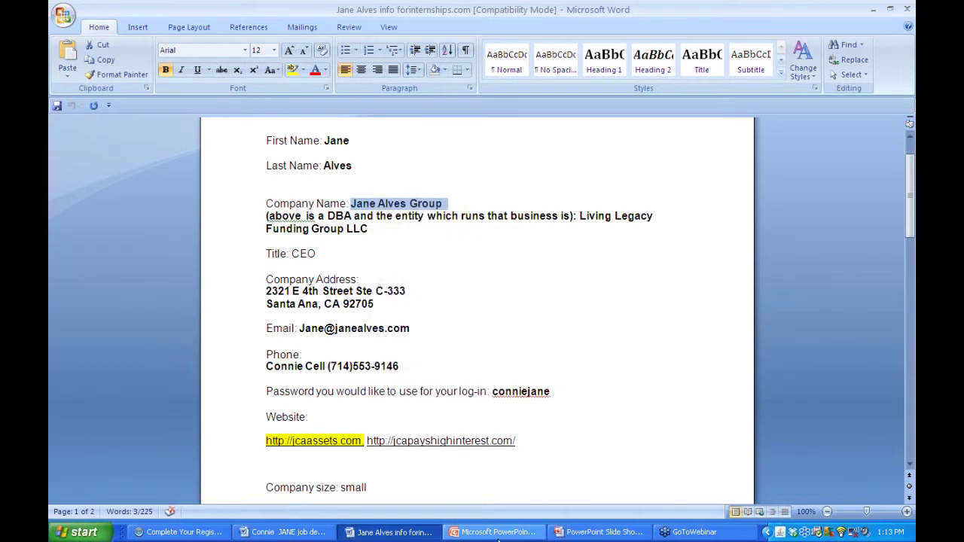
{"action": "left_click", "coordinate": [181, 532]}
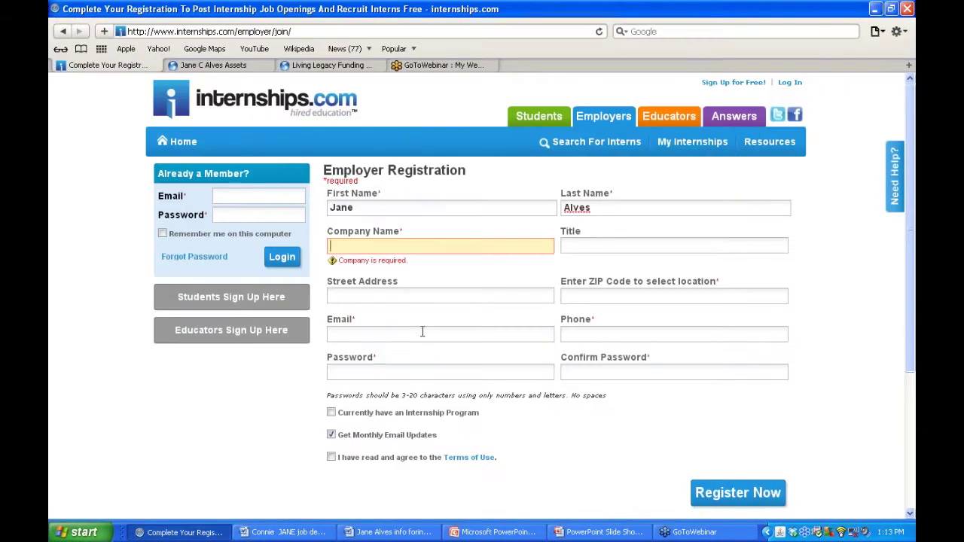
{"action": "key", "text": "ctrl+v"}
{"action": "left_click", "coordinate": [583, 245]}
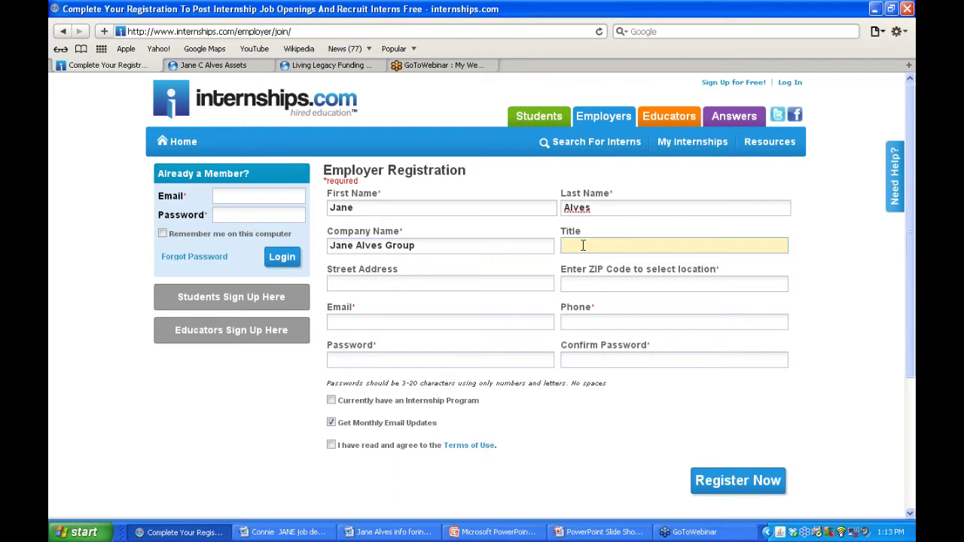
{"action": "type", "text": "CEO"}
- Copy the street address from the Word notes into the Street Address field
{"action": "left_click", "coordinate": [471, 284]}
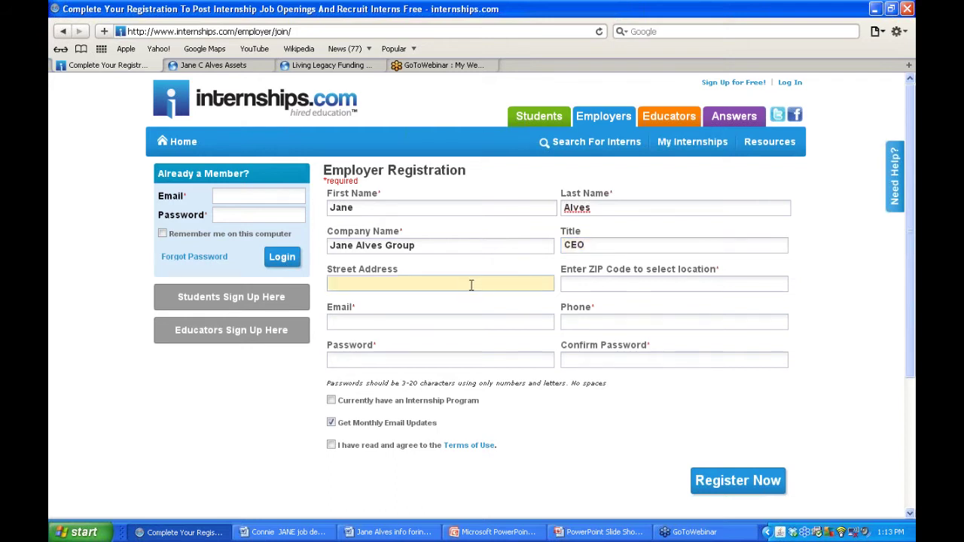
{"action": "left_click", "coordinate": [282, 532]}
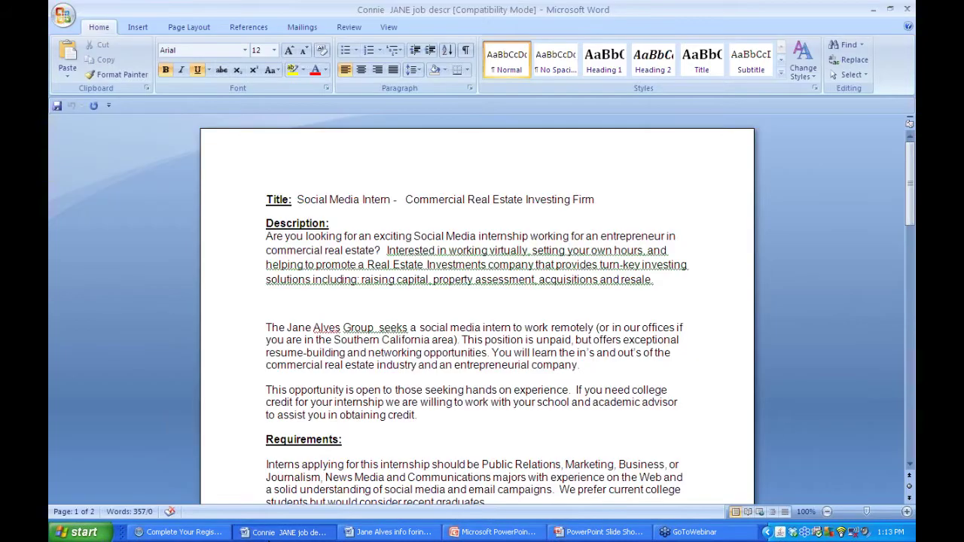
{"action": "left_click", "coordinate": [389, 532]}
{"action": "left_click", "coordinate": [497, 257]}
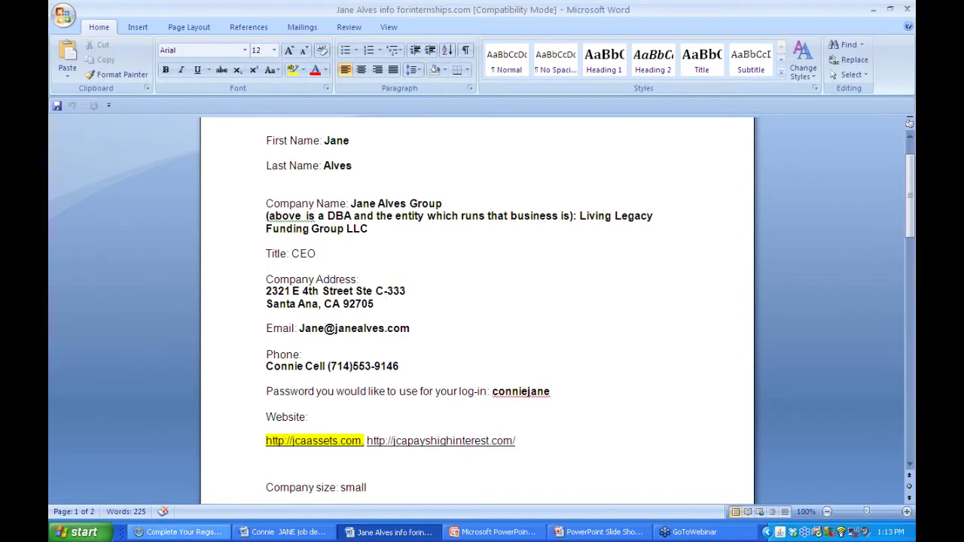
{"action": "left_click", "coordinate": [143, 532]}
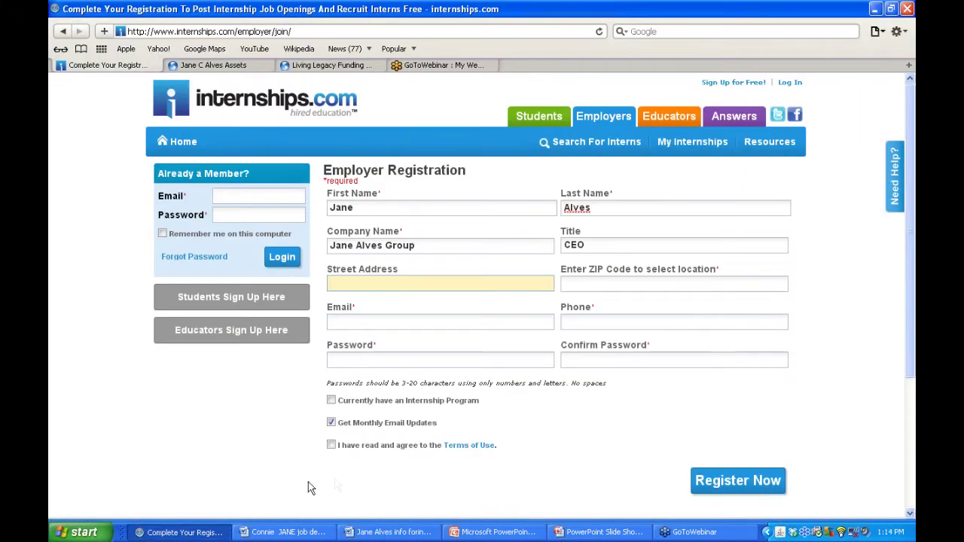
{"action": "left_click", "coordinate": [399, 531]}
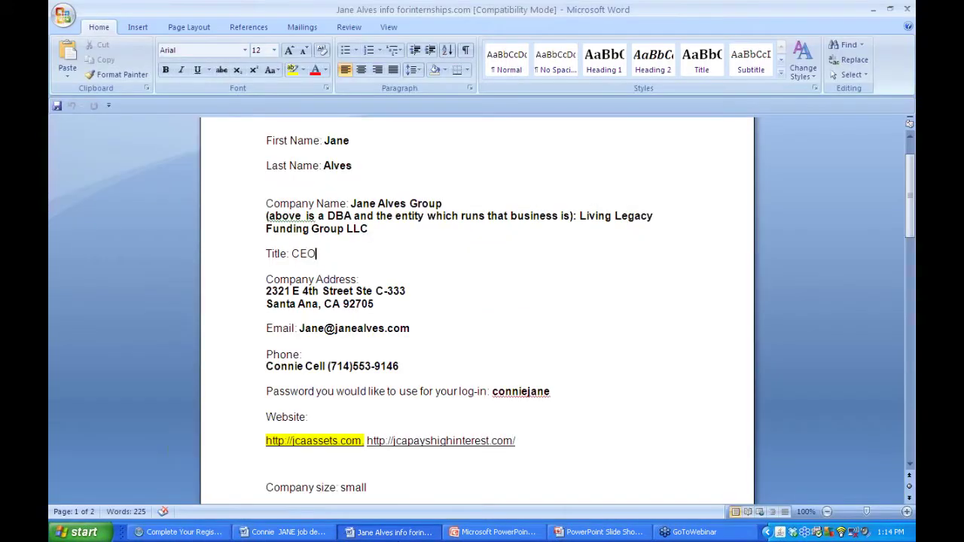
{"action": "left_click_drag", "start_coordinate": [405, 291], "coordinate": [280, 292]}
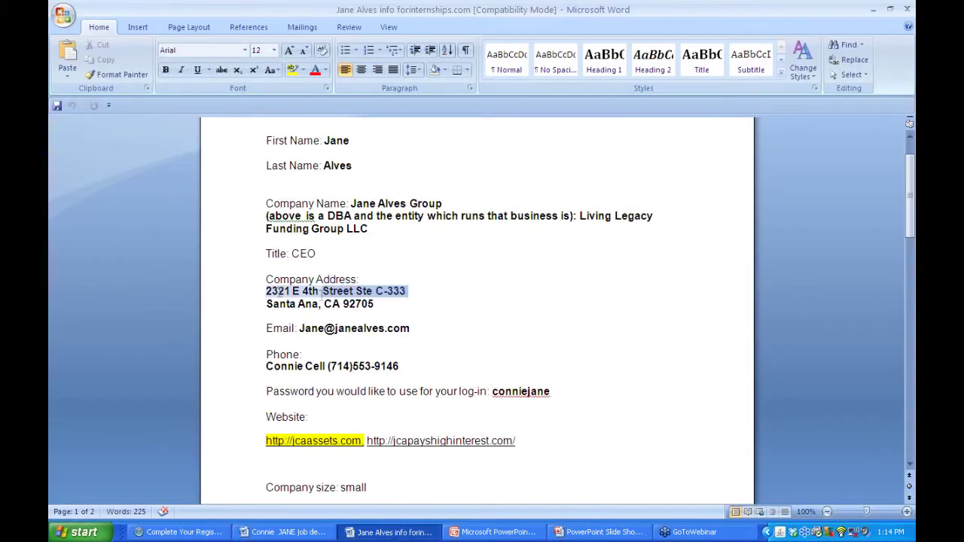
{"action": "right_click", "coordinate": [280, 292]}
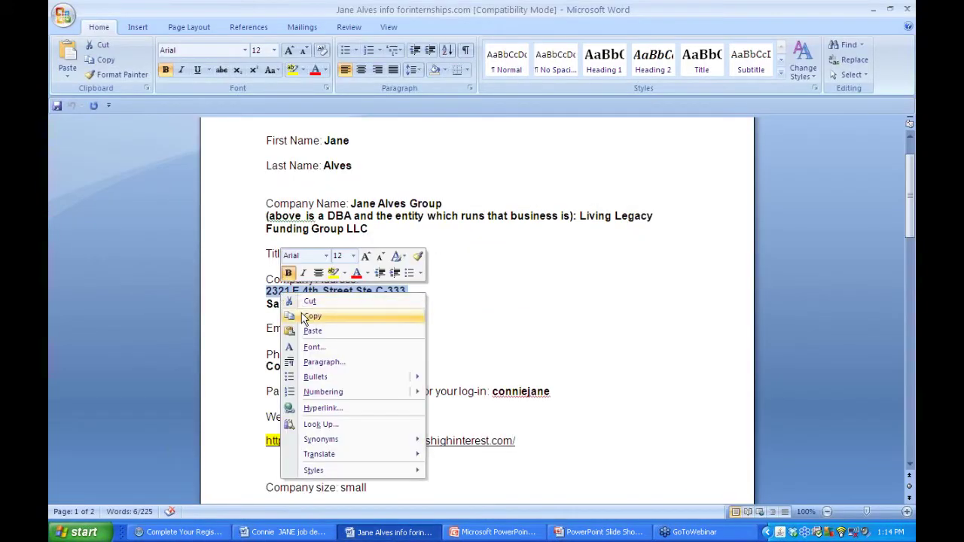
{"action": "left_click", "coordinate": [308, 316]}
{"action": "key", "text": "alt+Tab"}
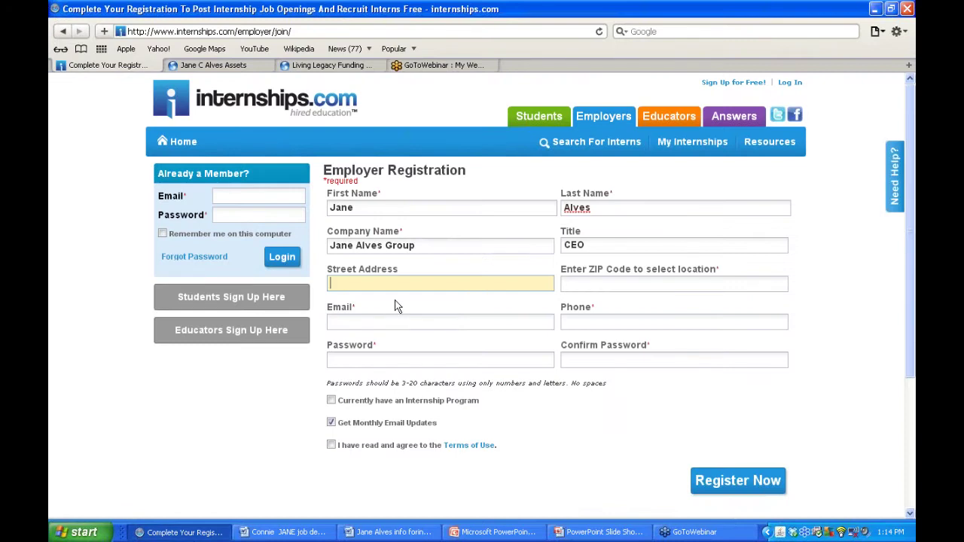
{"action": "key", "text": "ctrl+v"}
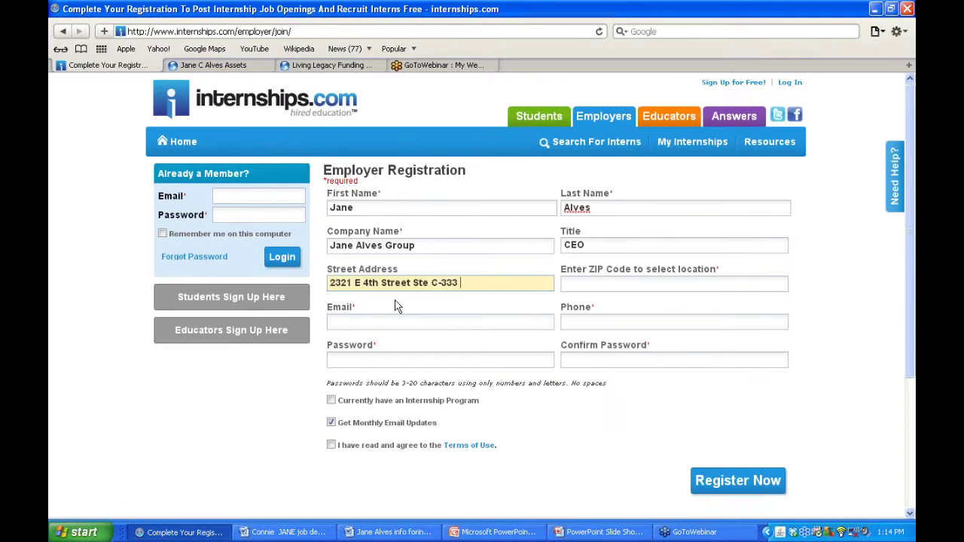
{"action": "left_click", "coordinate": [407, 272]}
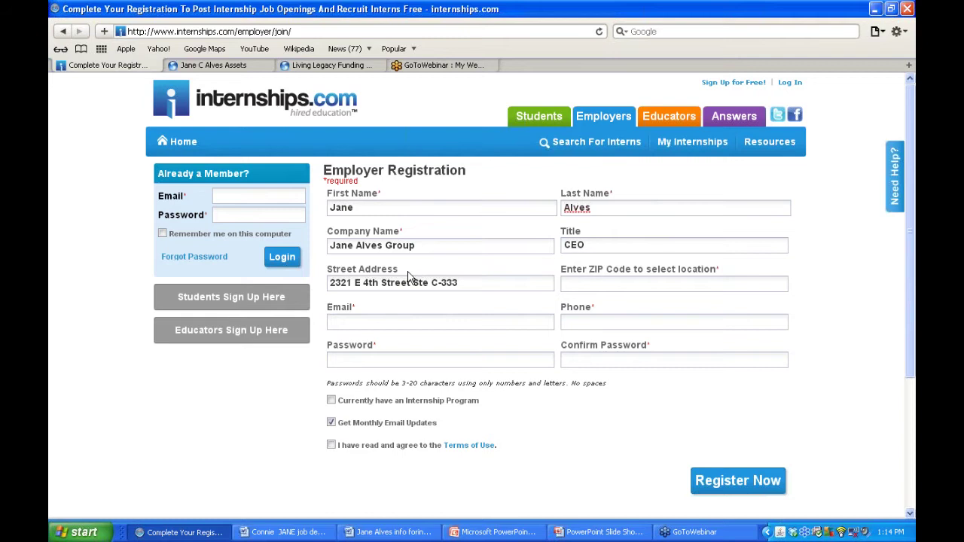
- Paste the city, state and ZIP line from the notes and accept the suggested ZIP location
{"action": "left_click_drag", "start_coordinate": [408, 274], "coordinate": [328, 276]}
{"action": "left_click", "coordinate": [617, 283]}
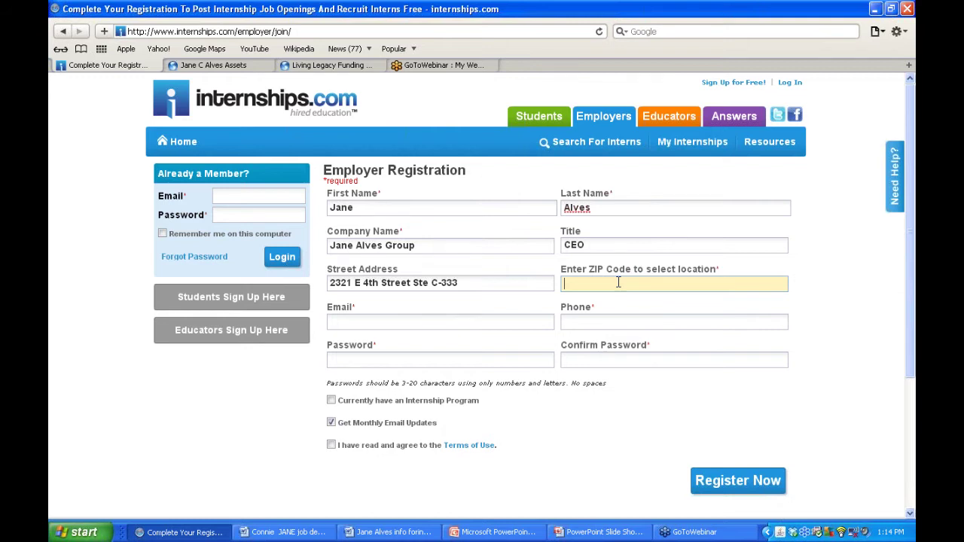
{"action": "left_click", "coordinate": [307, 531]}
{"action": "left_click", "coordinate": [391, 531]}
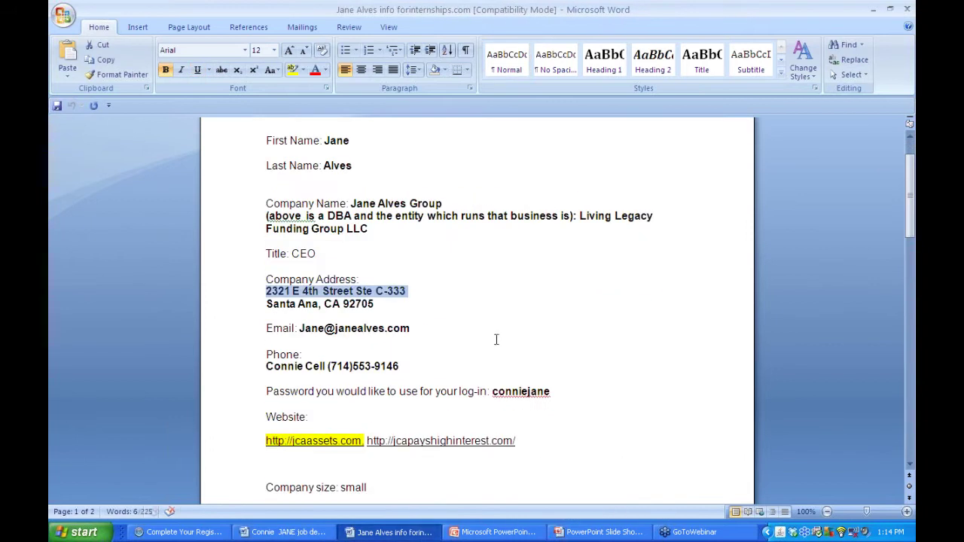
{"action": "left_click_drag", "start_coordinate": [391, 316], "coordinate": [286, 310]}
{"action": "right_click", "coordinate": [286, 309]}
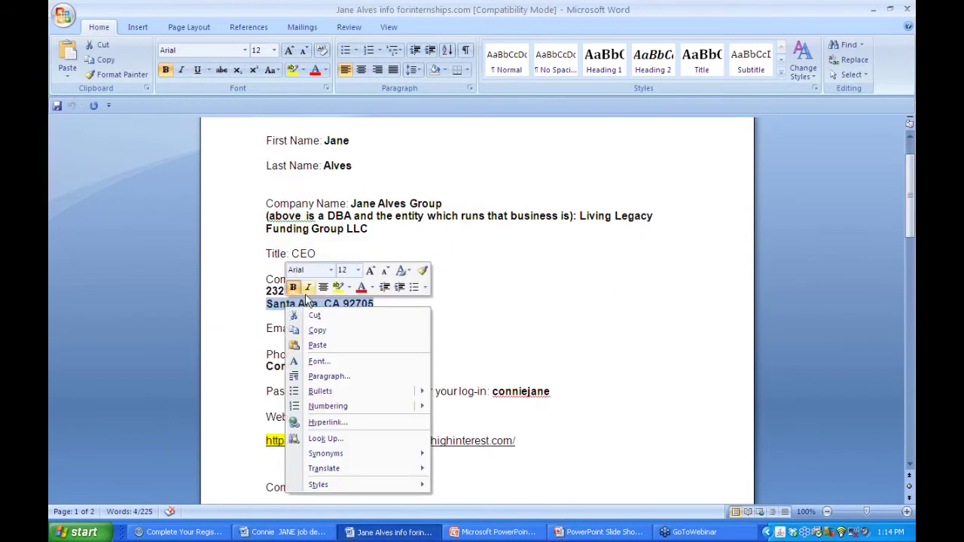
{"action": "left_click", "coordinate": [317, 330]}
{"action": "left_click", "coordinate": [179, 532]}
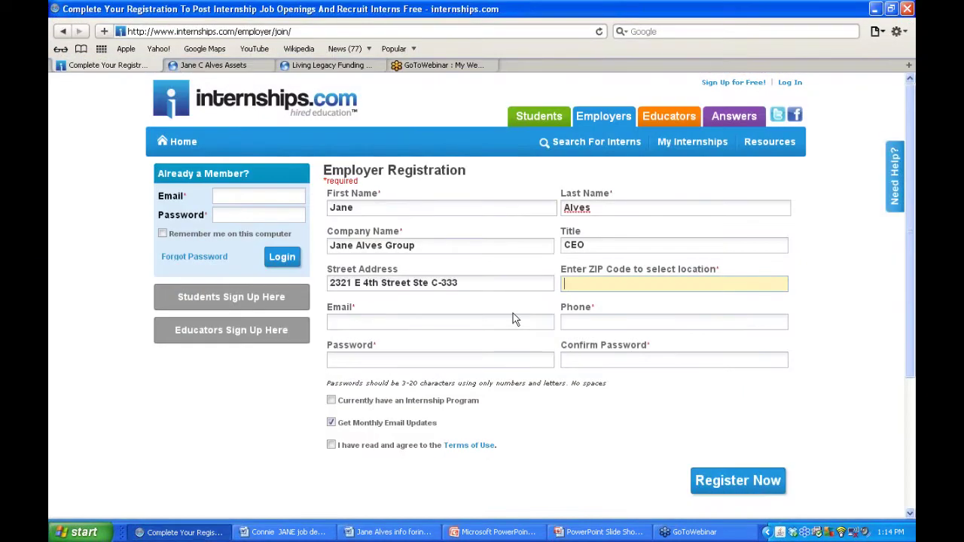
{"action": "key", "text": "ctrl+v"}
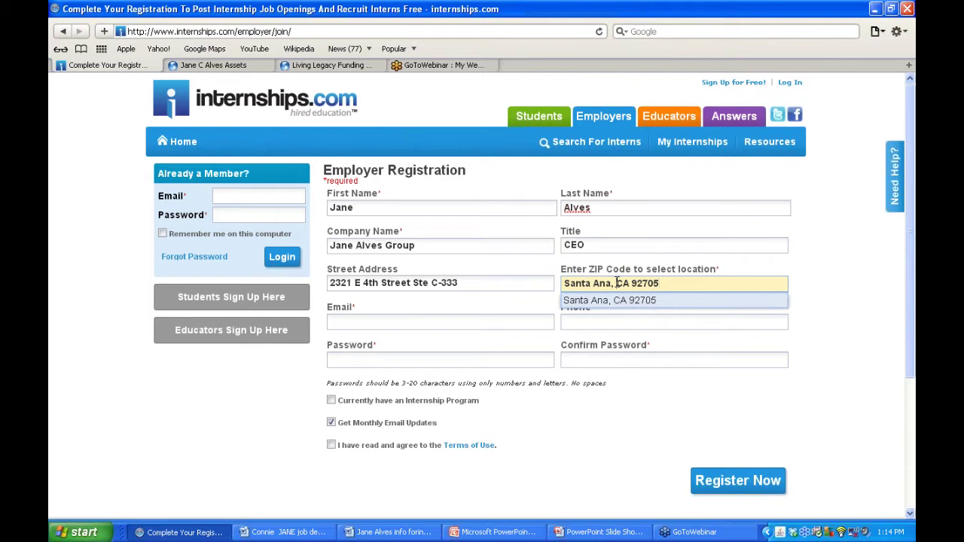
{"action": "left_click", "coordinate": [414, 323]}
- Copy the company's e-mail address from the Word notes into the Email field
{"action": "left_click", "coordinate": [389, 531]}
{"action": "left_click", "coordinate": [407, 352]}
{"action": "left_click_drag", "start_coordinate": [409, 329], "coordinate": [315, 336]}
{"action": "right_click", "coordinate": [317, 340]}
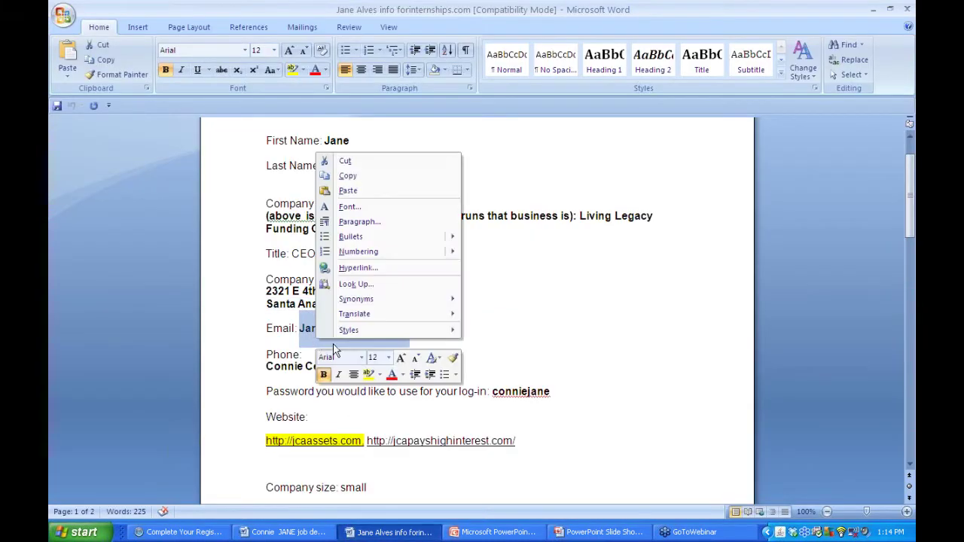
{"action": "left_click", "coordinate": [363, 178]}
{"action": "key", "text": "alt+Tab"}
{"action": "key", "text": "ctrl+v"}
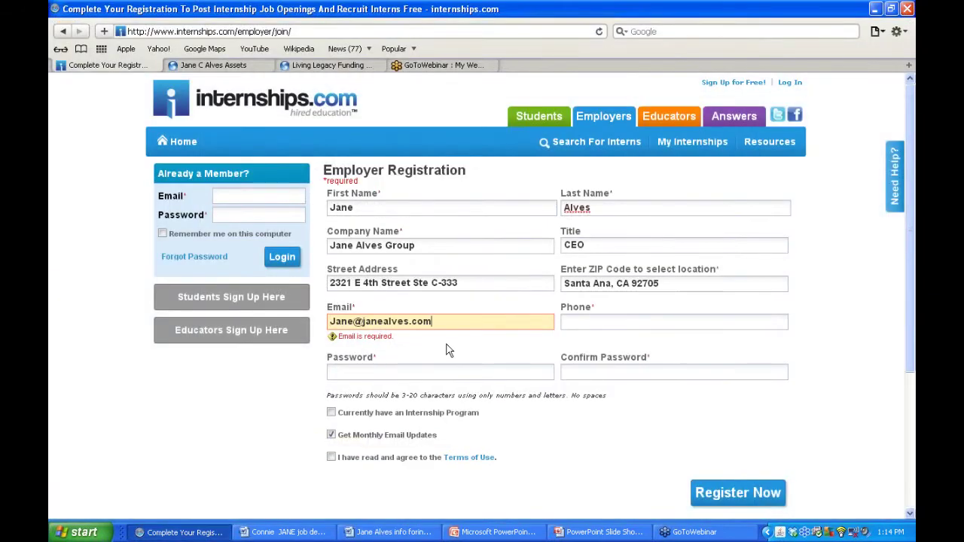
{"action": "left_click", "coordinate": [623, 320]}
{"action": "left_click", "coordinate": [349, 534]}
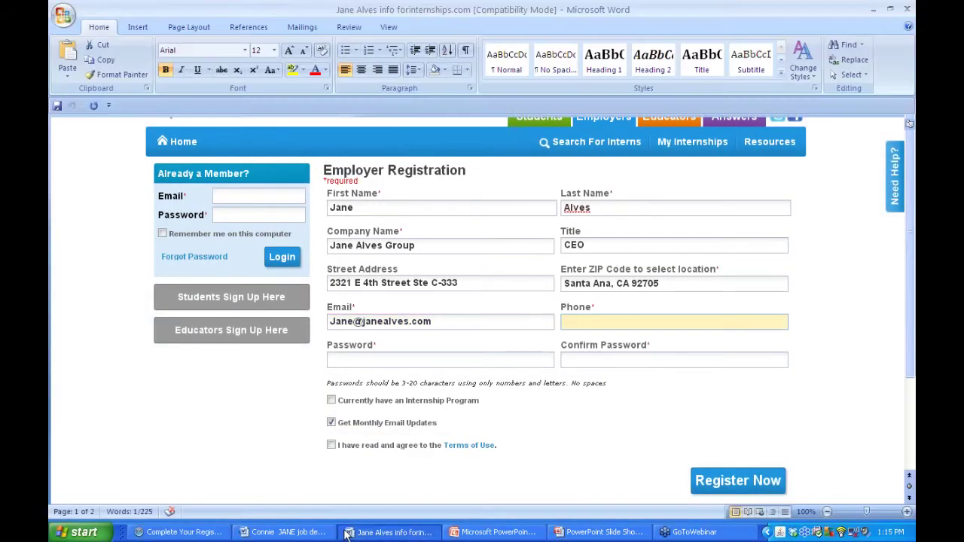
- Copy the phone number from the Word notes into the Phone field
{"action": "left_click", "coordinate": [404, 367]}
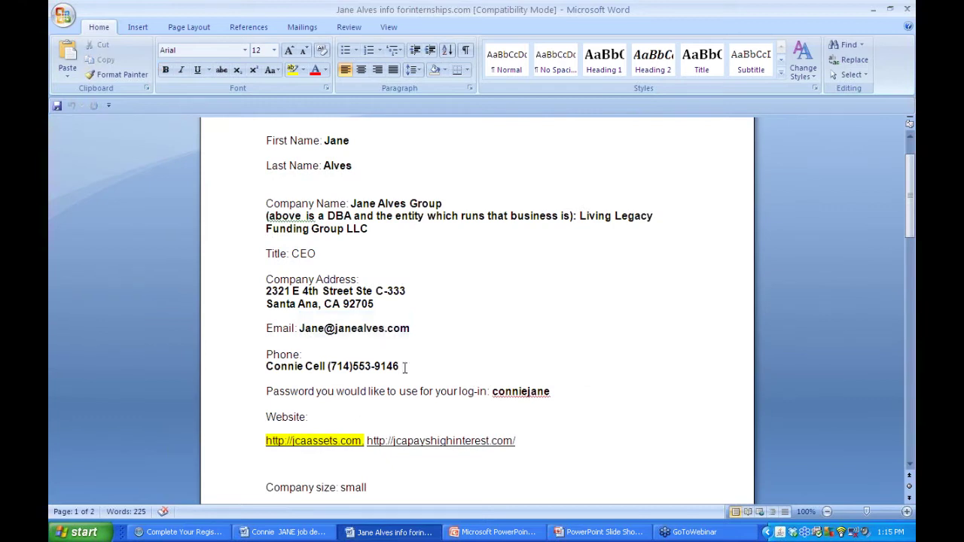
{"action": "left_click_drag", "start_coordinate": [404, 366], "coordinate": [328, 366]}
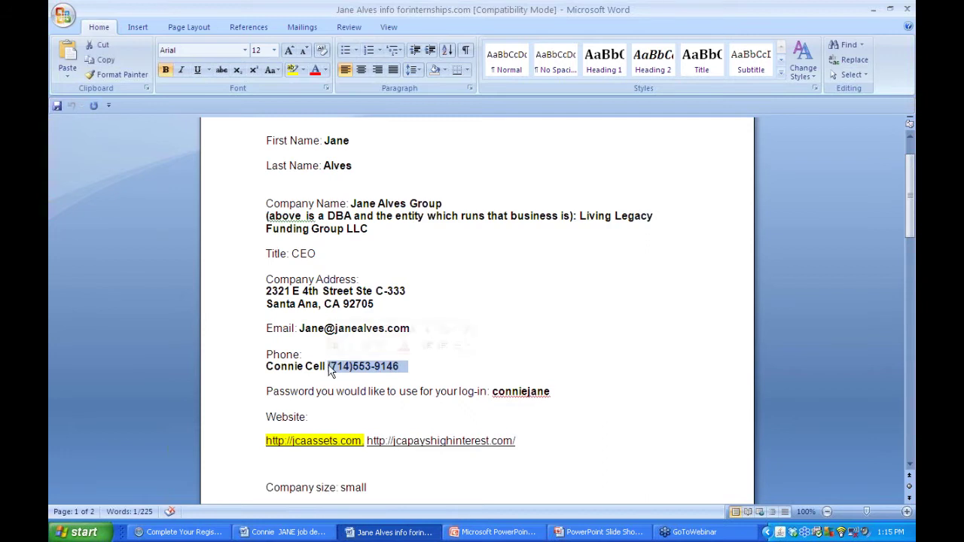
{"action": "right_click", "coordinate": [328, 367]}
{"action": "left_click", "coordinate": [361, 201]}
{"action": "left_click", "coordinate": [179, 532]}
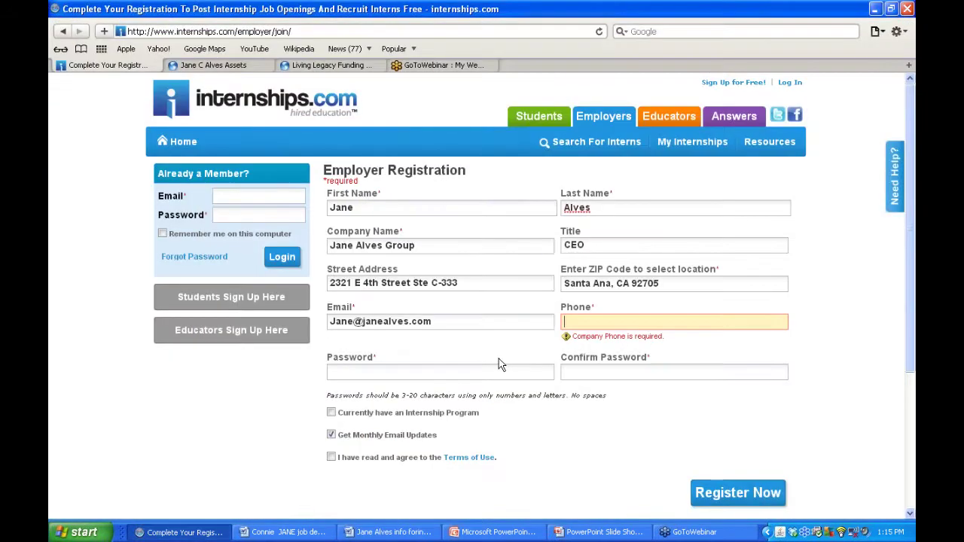
{"action": "key", "text": "ctrl+v"}
{"action": "left_click", "coordinate": [415, 371]}
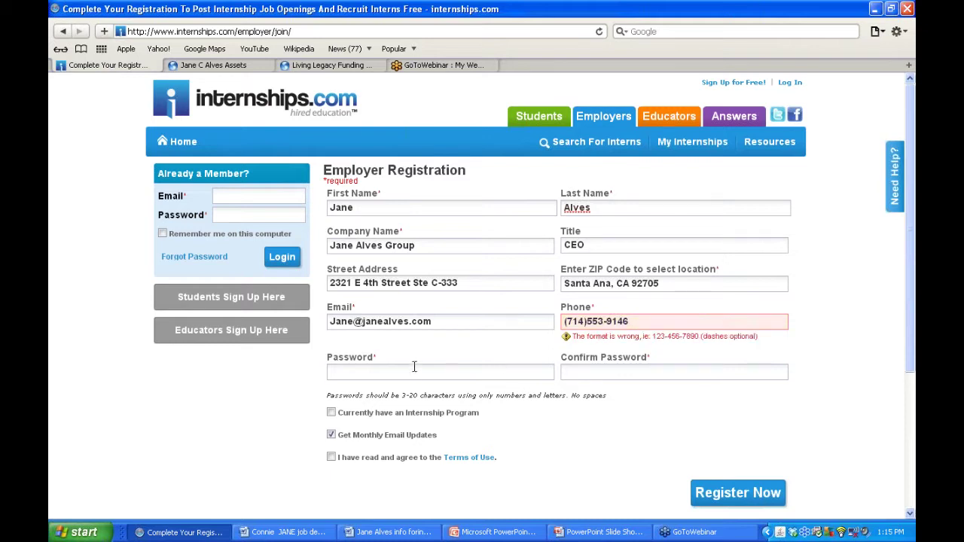
- Copy the log-in password from the notes into both Password and Confirm Password
{"action": "left_click", "coordinate": [393, 531]}
{"action": "left_click", "coordinate": [514, 349]}
{"action": "left_click_drag", "start_coordinate": [550, 390], "coordinate": [493, 392]}
{"action": "right_click", "coordinate": [496, 397]}
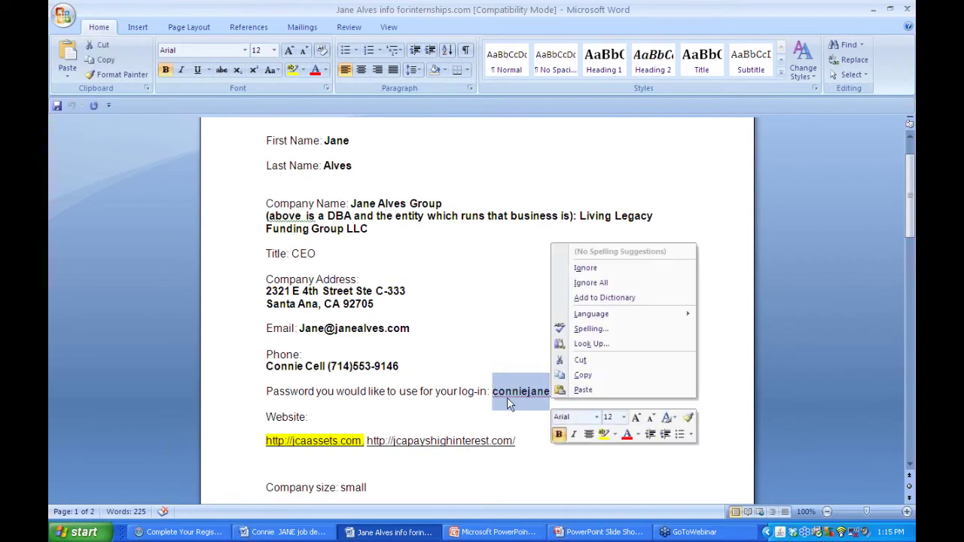
{"action": "left_click", "coordinate": [582, 374]}
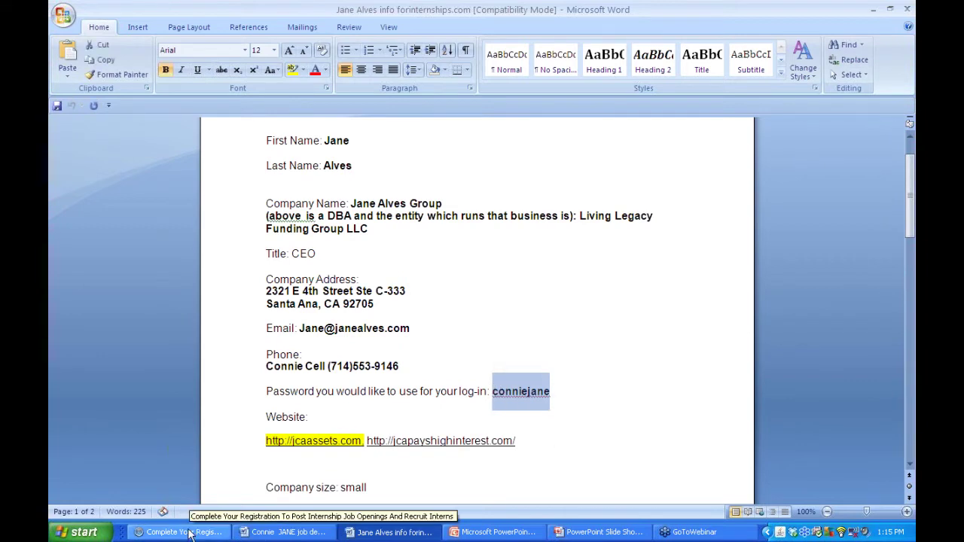
{"action": "left_click", "coordinate": [190, 532]}
{"action": "key", "text": "ctrl+v"}
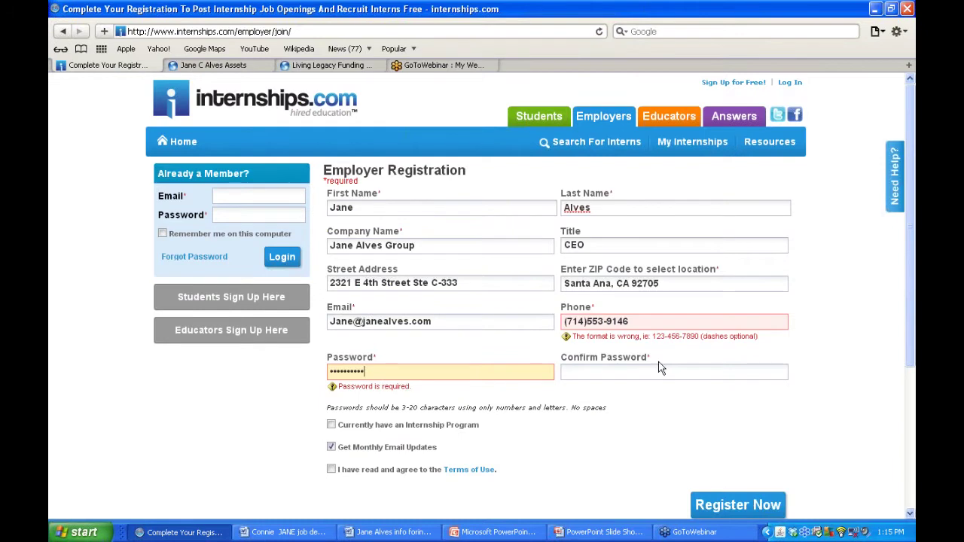
{"action": "left_click", "coordinate": [652, 370]}
{"action": "key", "text": "ctrl+v"}
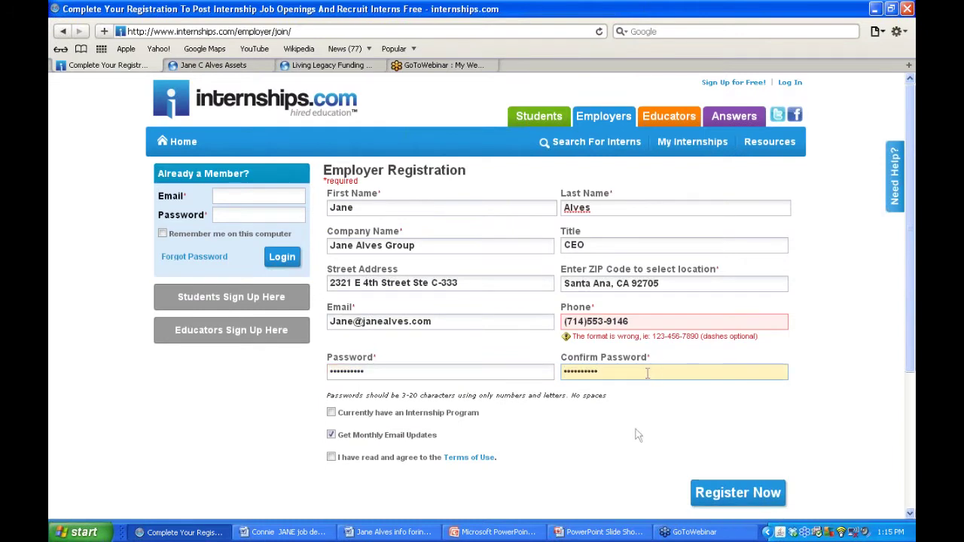
{"action": "left_click", "coordinate": [633, 437]}
- Set the monthly-updates option, tick 'Currently have an Internship Program', read and accept the Terms of Use
{"action": "left_click", "coordinate": [332, 434]}
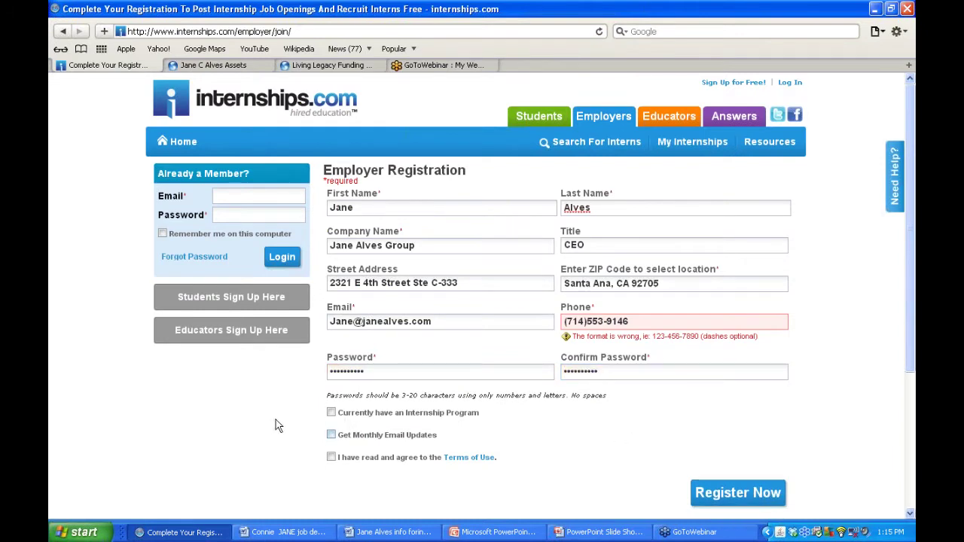
{"action": "scroll", "coordinate": [275, 419], "scroll_direction": "down", "scroll_amount": 1}
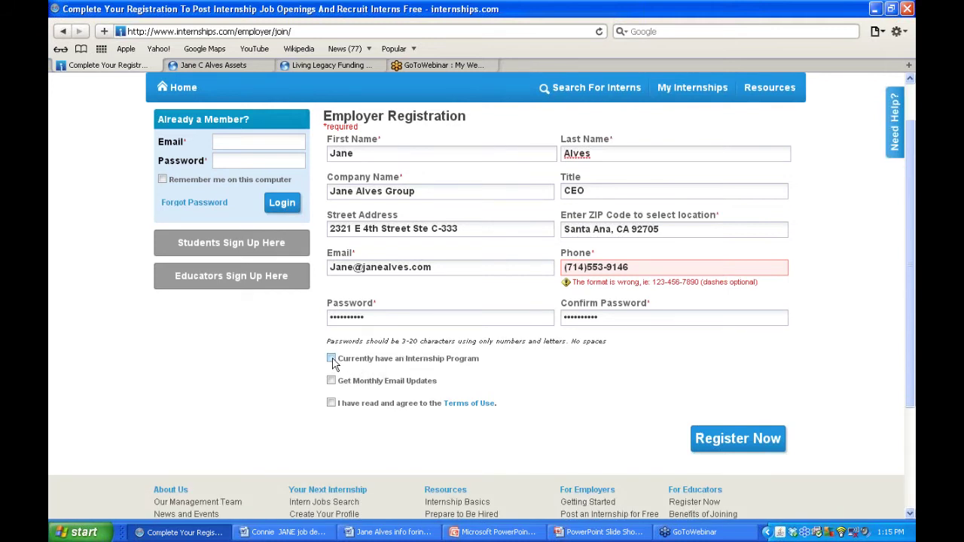
{"action": "left_click", "coordinate": [331, 359]}
{"action": "left_click", "coordinate": [473, 405]}
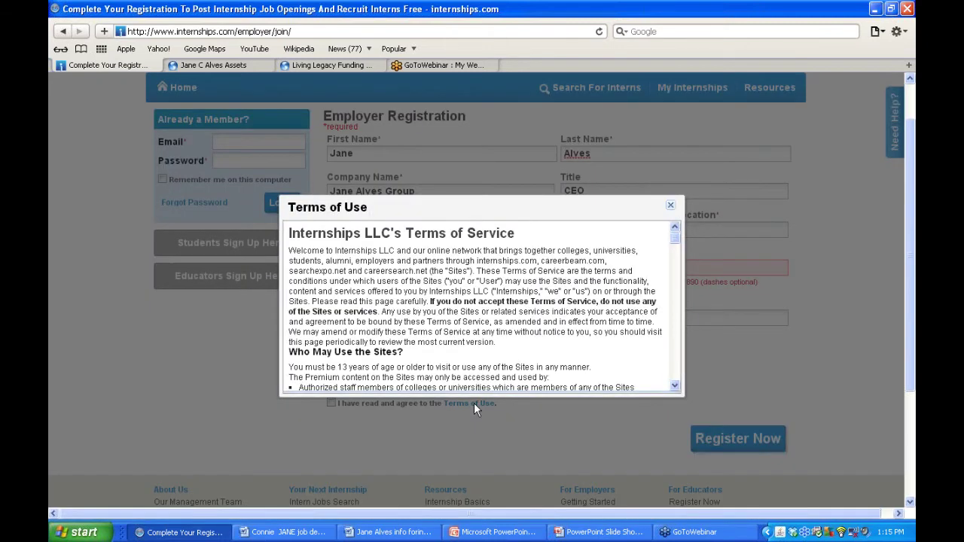
{"action": "left_click_drag", "start_coordinate": [676, 386], "coordinate": [676, 384]}
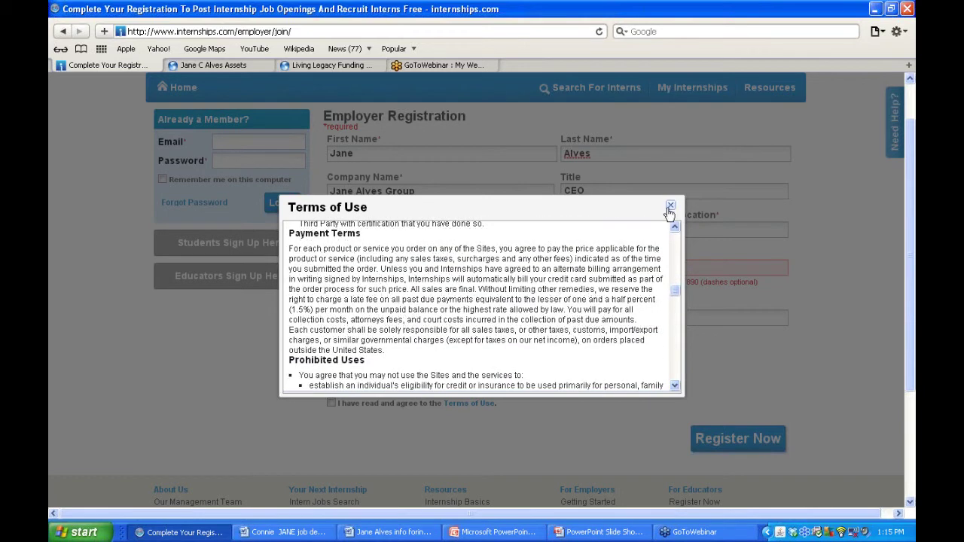
{"action": "left_click", "coordinate": [669, 206]}
{"action": "left_click", "coordinate": [332, 402]}
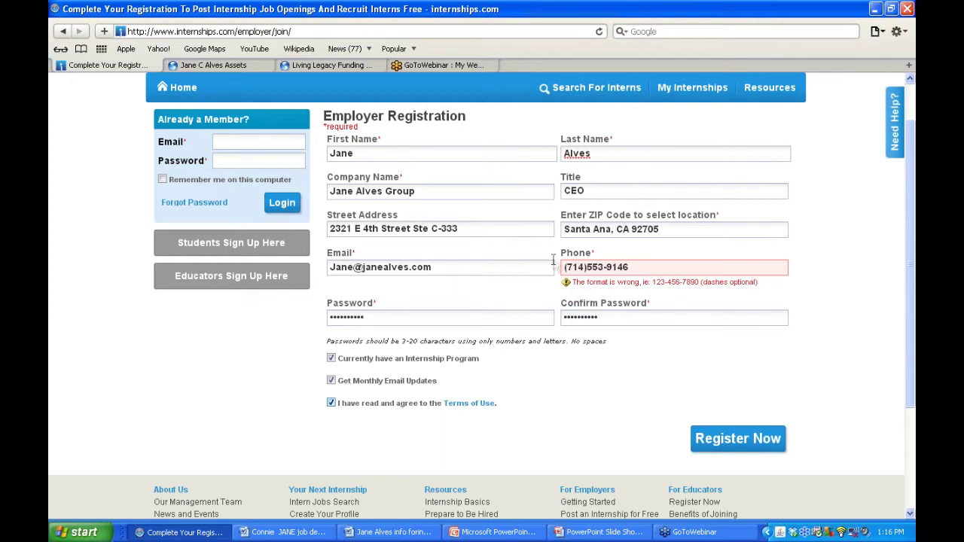
- Replace the phone number's brackets with a dash and try registering, dismissing the invalid-entries alert
{"action": "left_click", "coordinate": [587, 269]}
{"action": "key", "text": "BackSpace"}
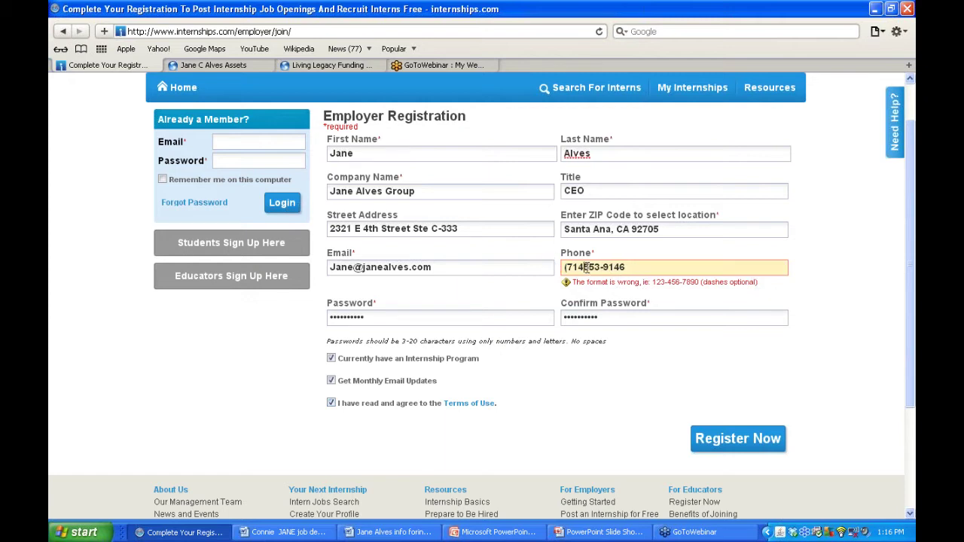
{"action": "type", "text": "-"}
{"action": "key", "text": "Home"}
{"action": "key", "text": "Delete"}
{"action": "left_click", "coordinate": [719, 440]}
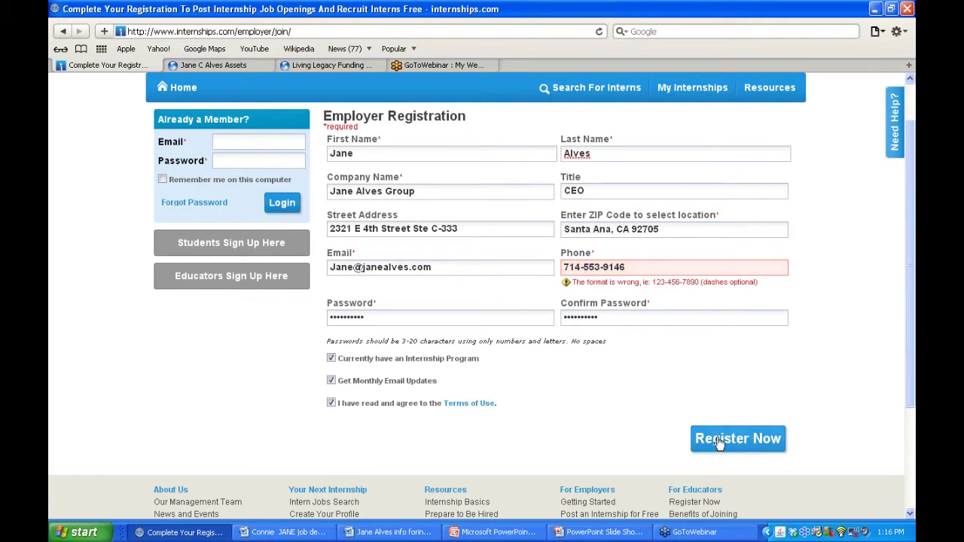
{"action": "left_click", "coordinate": [718, 439]}
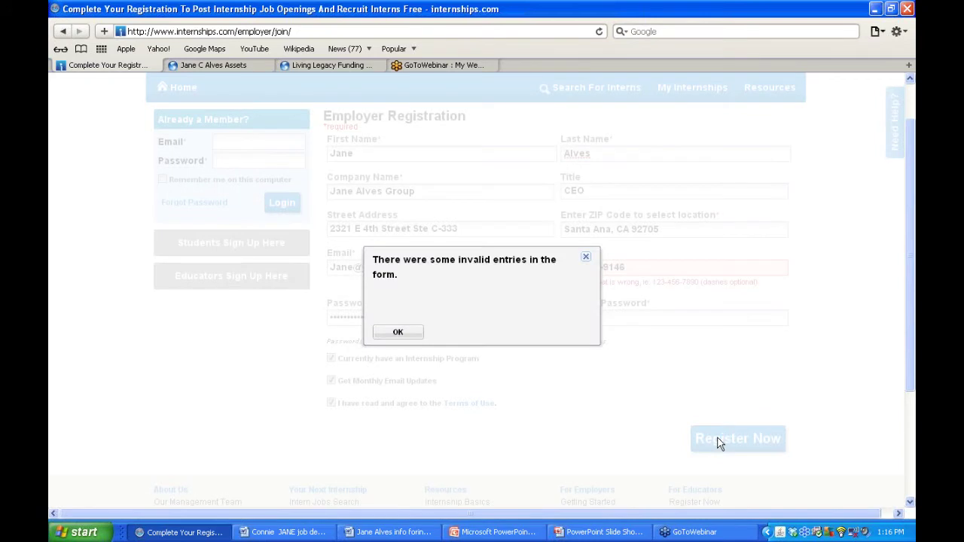
{"action": "left_click", "coordinate": [410, 334]}
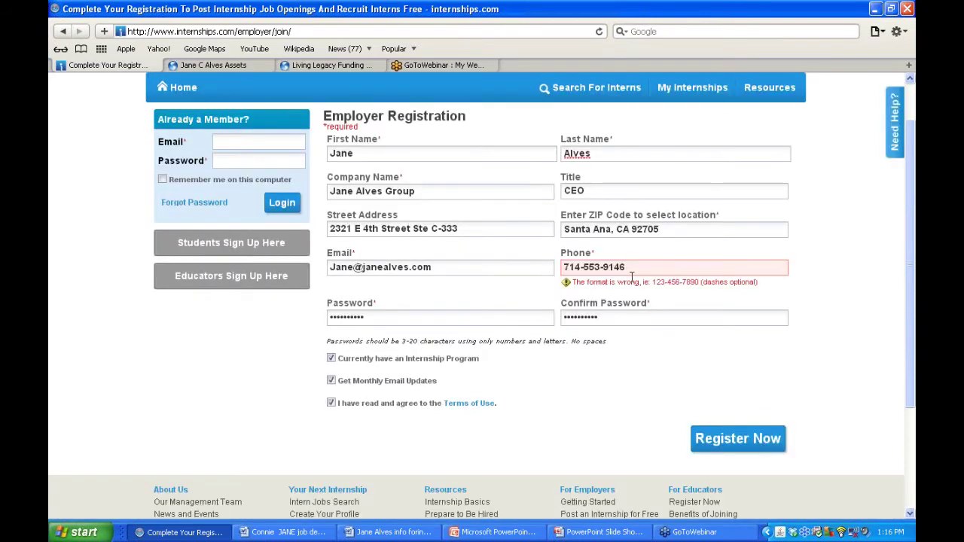
- After another rejected submission, erase the phone number and retype it as plain digits
{"action": "left_click", "coordinate": [602, 267]}
{"action": "key", "text": "BackSpace"}
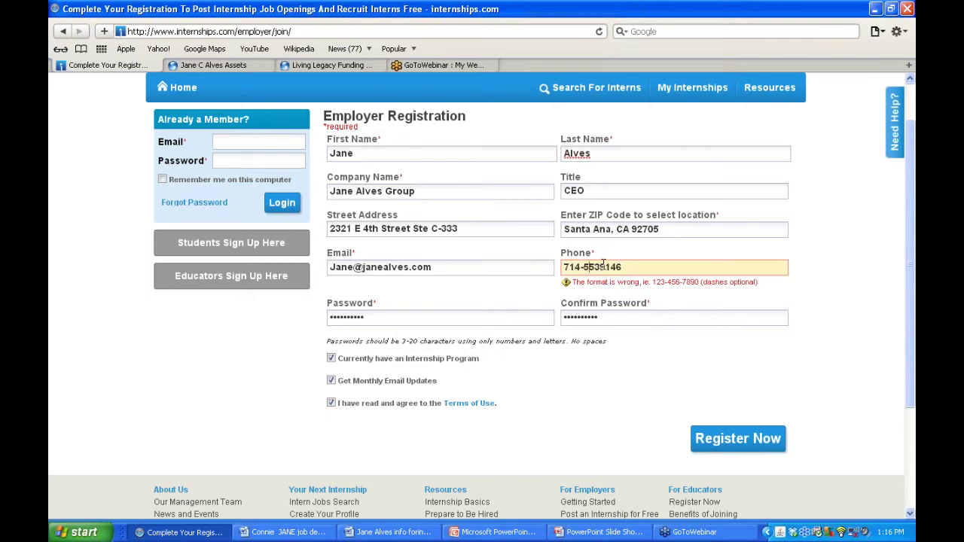
{"action": "key", "text": "BackSpace"}
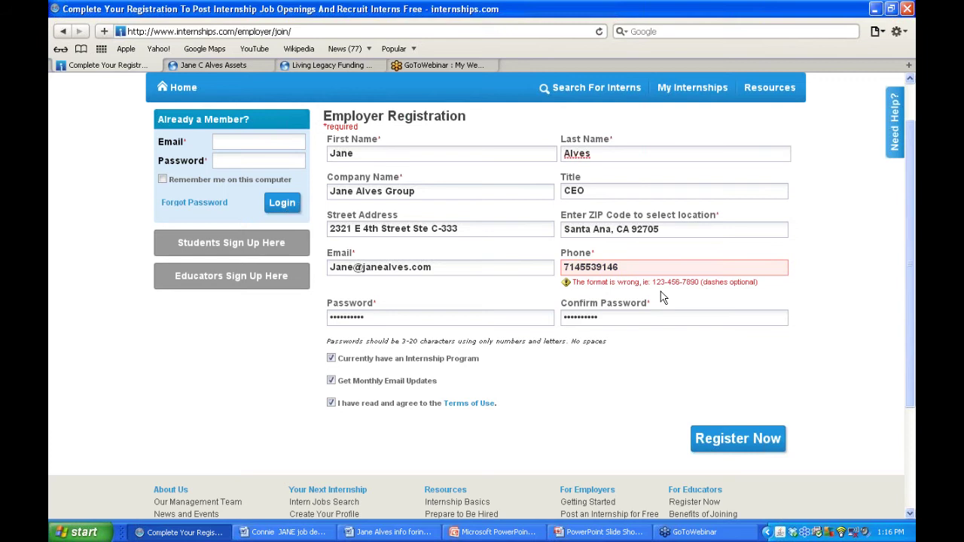
{"action": "left_click", "coordinate": [744, 452]}
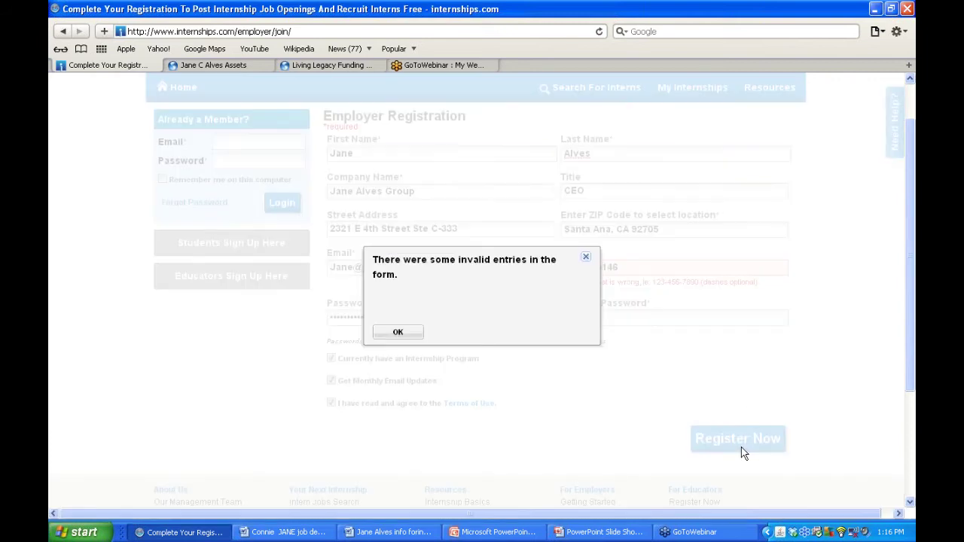
{"action": "left_click", "coordinate": [414, 334]}
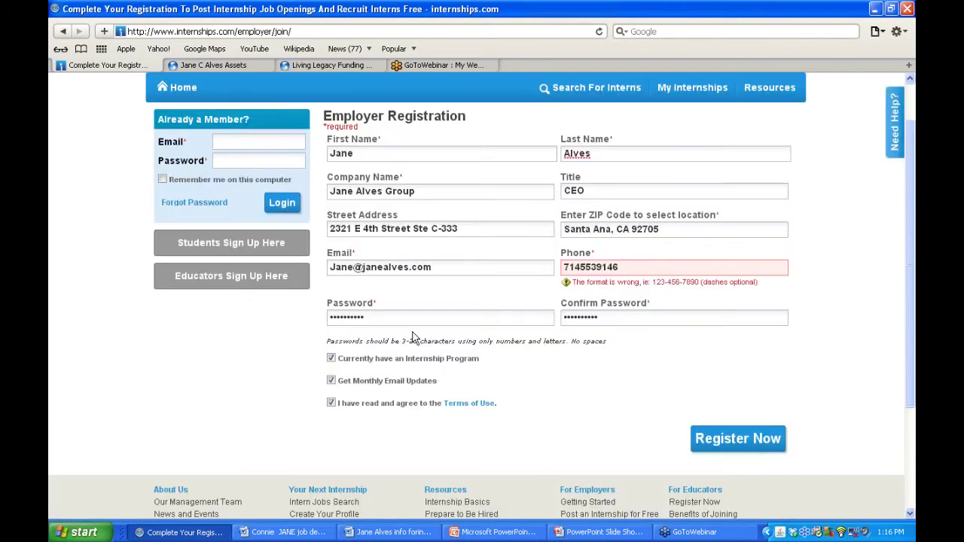
{"action": "scroll", "coordinate": [463, 302], "scroll_direction": "up", "scroll_amount": 2}
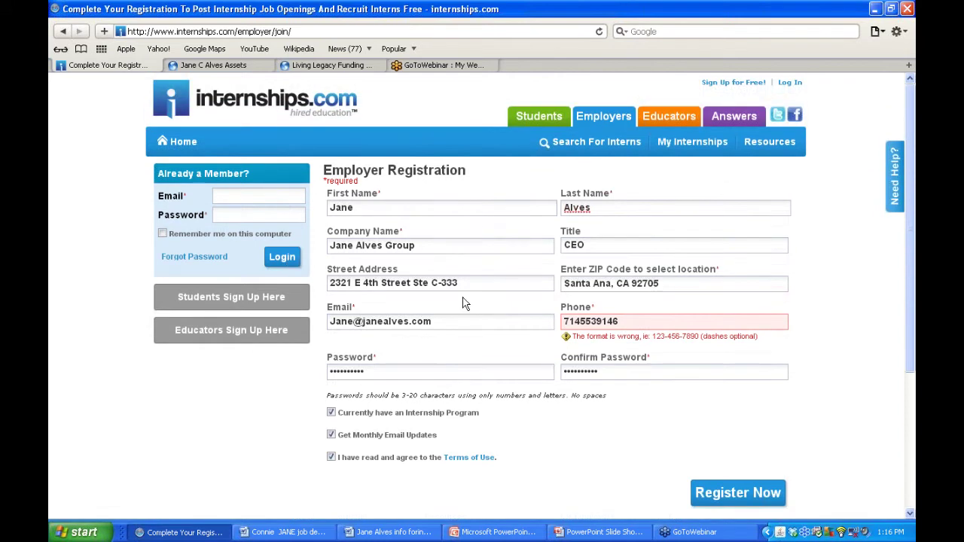
{"action": "left_click", "coordinate": [639, 322]}
{"action": "key", "text": "BackSpace"}
{"action": "key", "text": "BackSpace"}
{"action": "key", "text": "BackSpace"}
{"action": "key", "text": "BackSpace"}
{"action": "key", "text": "BackSpace"}
{"action": "key", "text": "BackSpace"}
{"action": "key", "text": "BackSpace"}
{"action": "key", "text": "BackSpace"}
{"action": "key", "text": "BackSpace"}
{"action": "key", "text": "BackSpace"}
{"action": "key", "text": "BackSpace"}
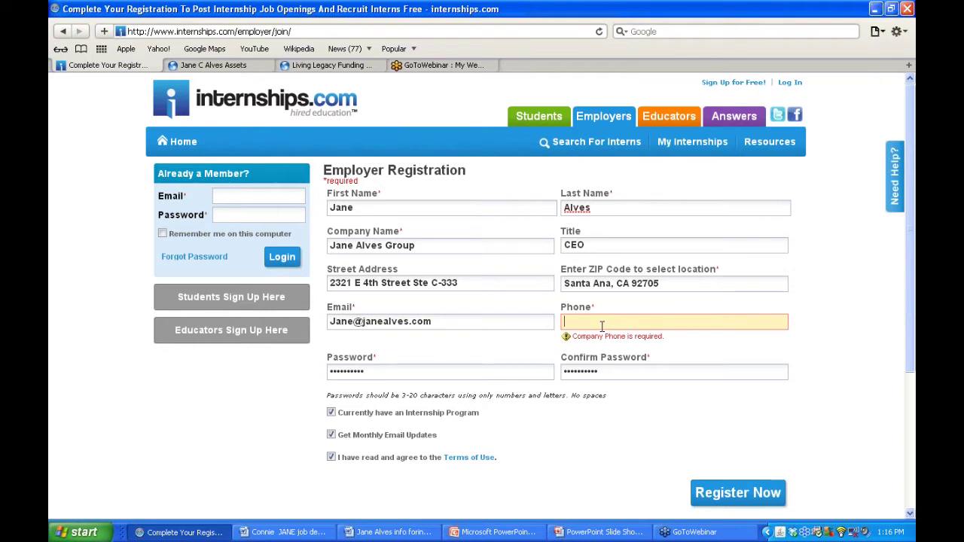
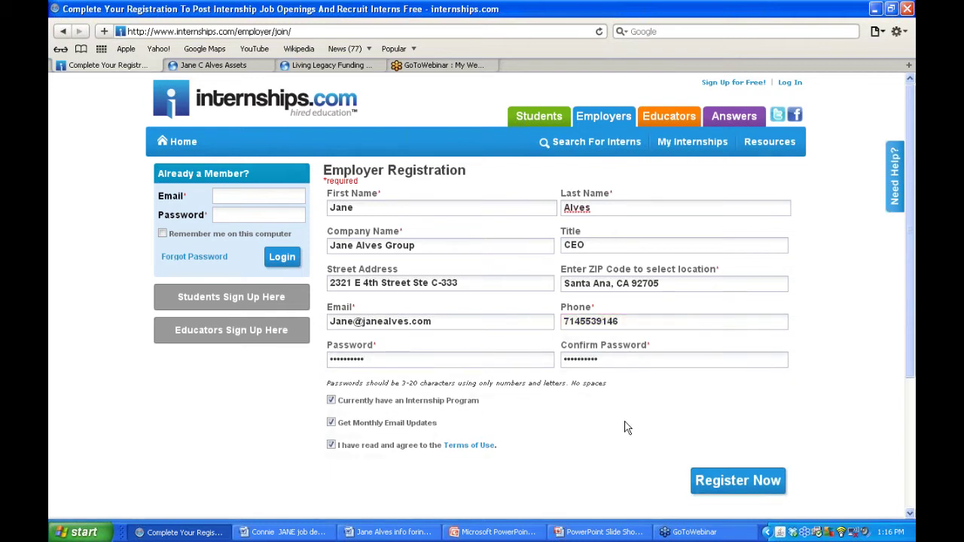
- Submit the registration, then choose Get Started to post a free internship
{"action": "left_click", "coordinate": [732, 484]}
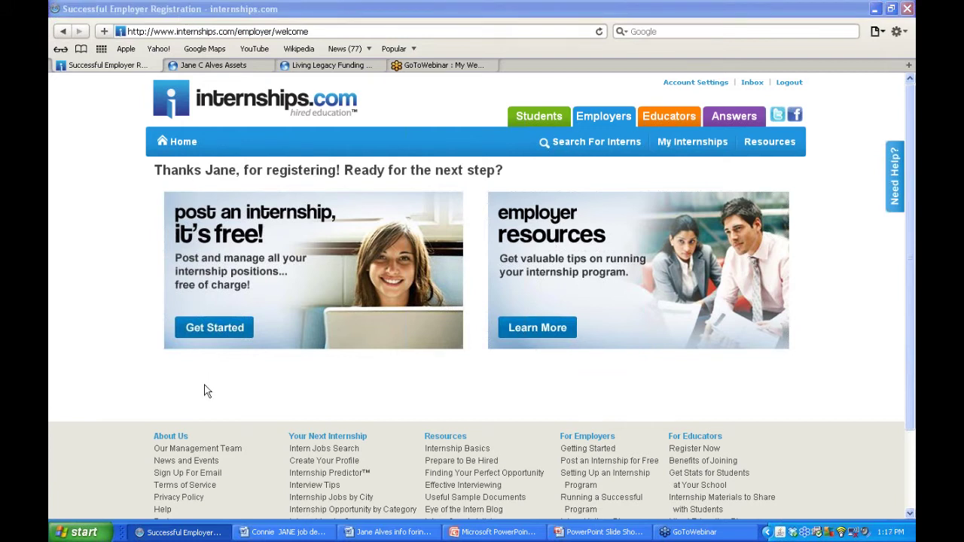
{"action": "left_click", "coordinate": [224, 336]}
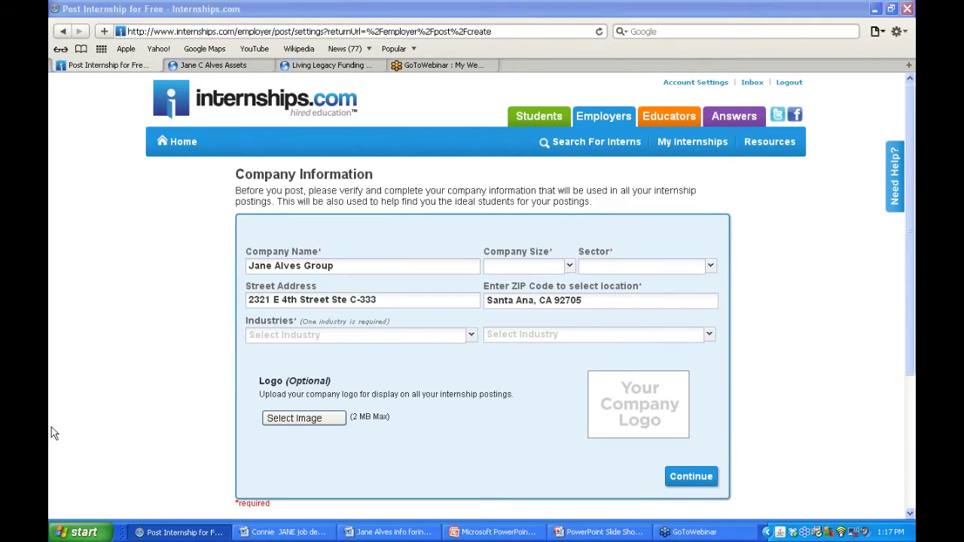
- Set company size to 1-10 and sector to Profit
{"action": "left_click", "coordinate": [118, 351]}
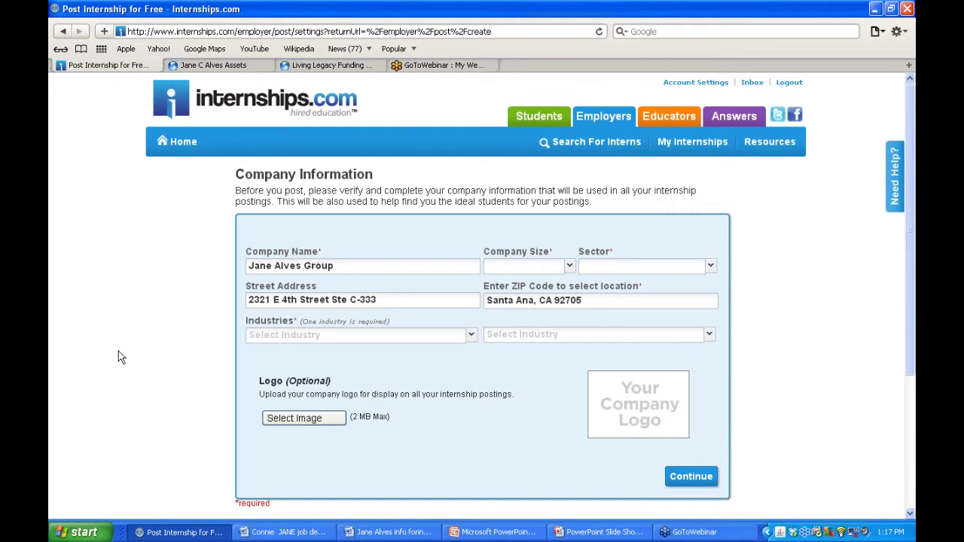
{"action": "left_click", "coordinate": [570, 268]}
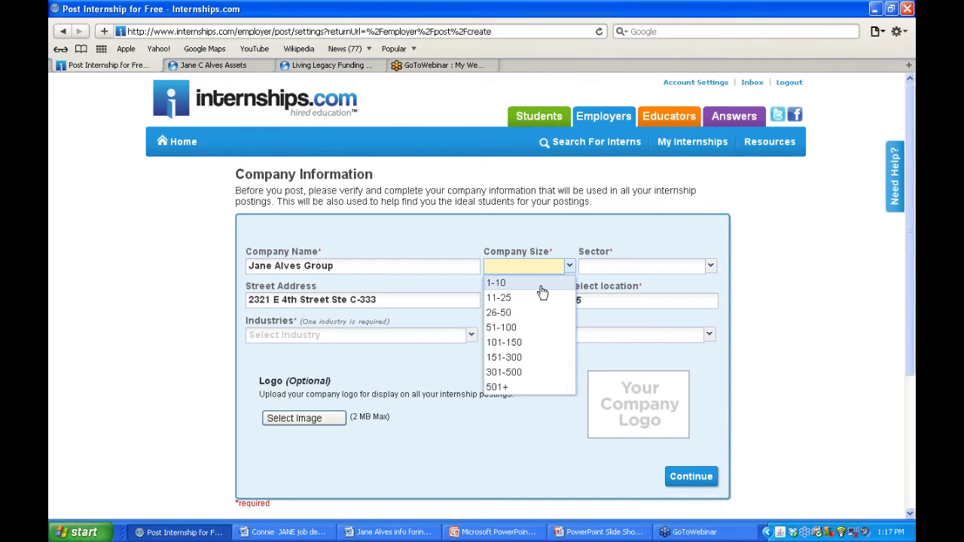
{"action": "left_click", "coordinate": [540, 283]}
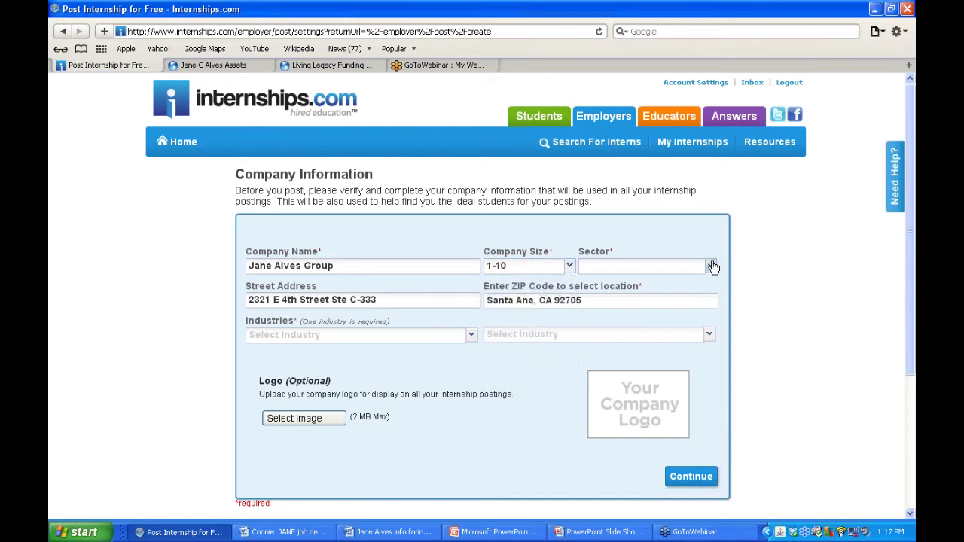
{"action": "left_click", "coordinate": [712, 267]}
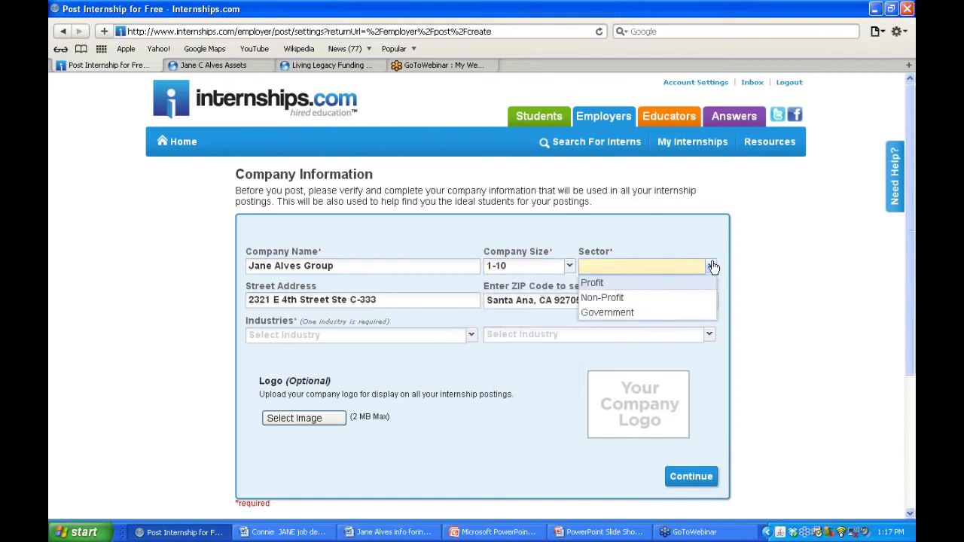
{"action": "left_click", "coordinate": [667, 285]}
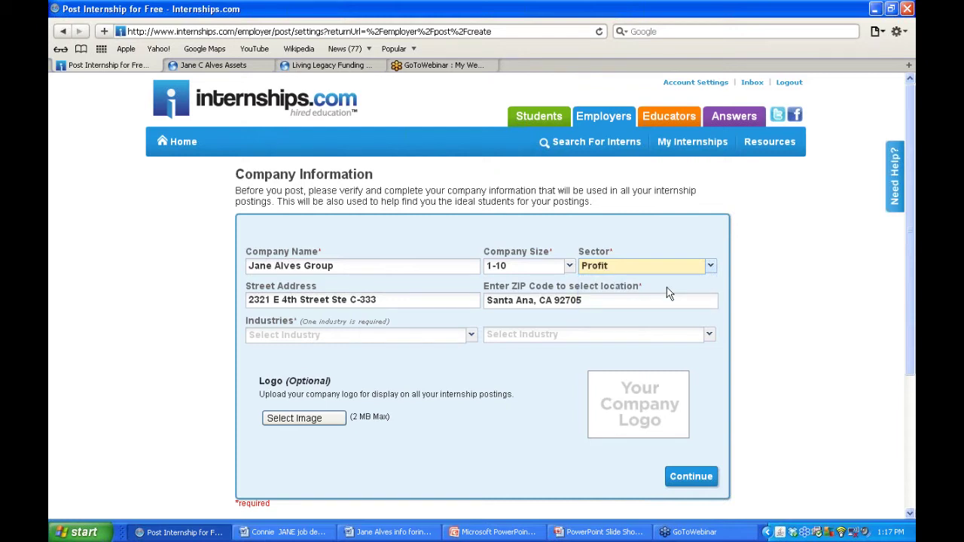
- Choose Real Estate/Property Management as the industry, leaving the second industry unset
{"action": "left_click", "coordinate": [471, 335]}
{"action": "left_click", "coordinate": [524, 369]}
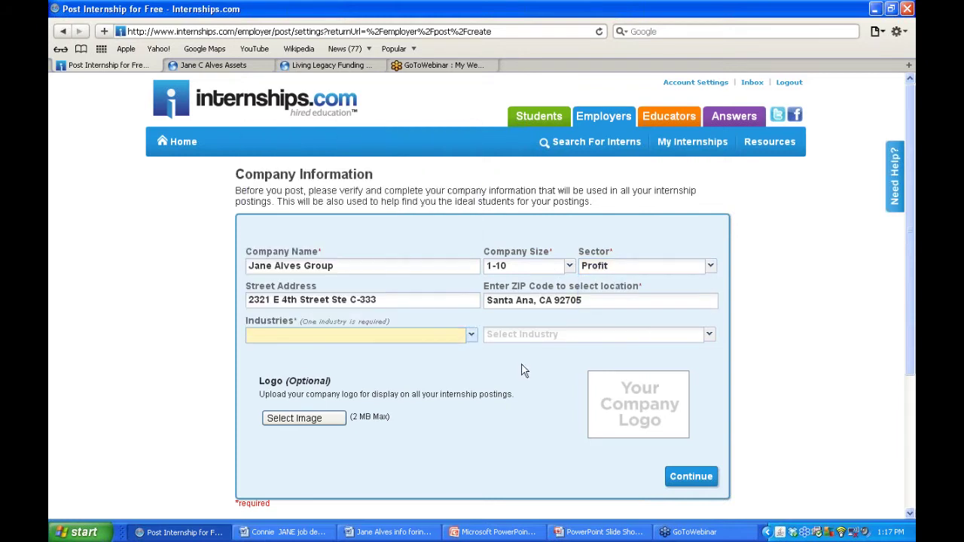
{"action": "left_click", "coordinate": [472, 335]}
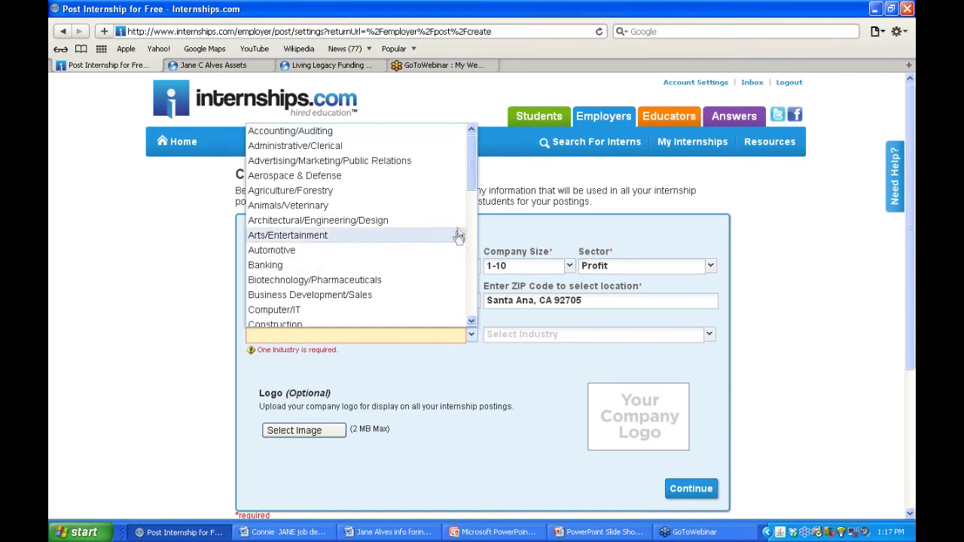
{"action": "left_click_drag", "start_coordinate": [470, 186], "coordinate": [455, 280]}
{"action": "left_click", "coordinate": [424, 271]}
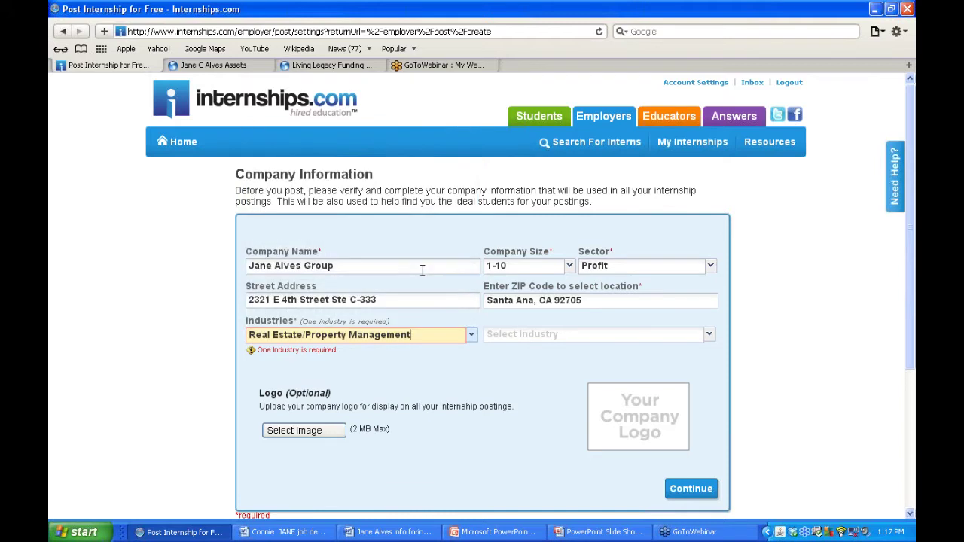
{"action": "left_click", "coordinate": [548, 334]}
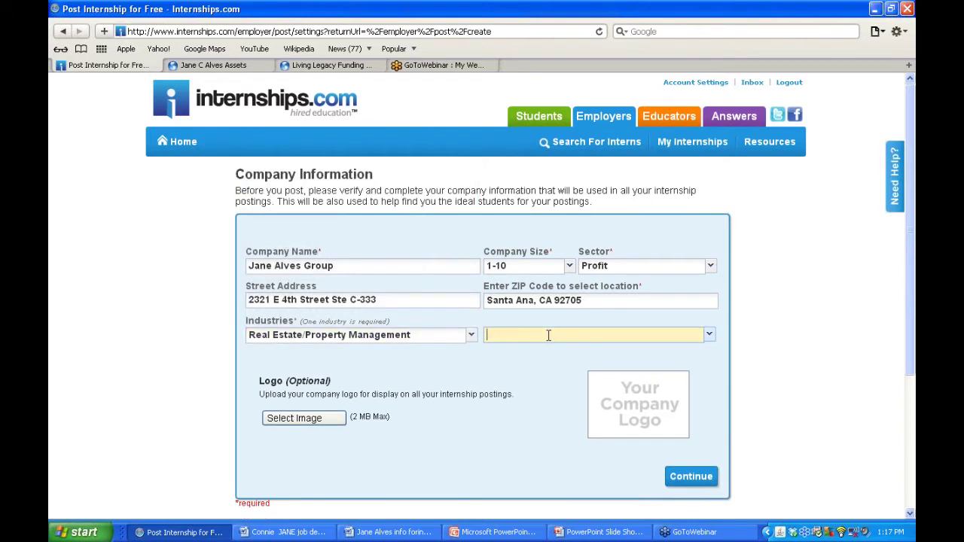
{"action": "left_click", "coordinate": [711, 337]}
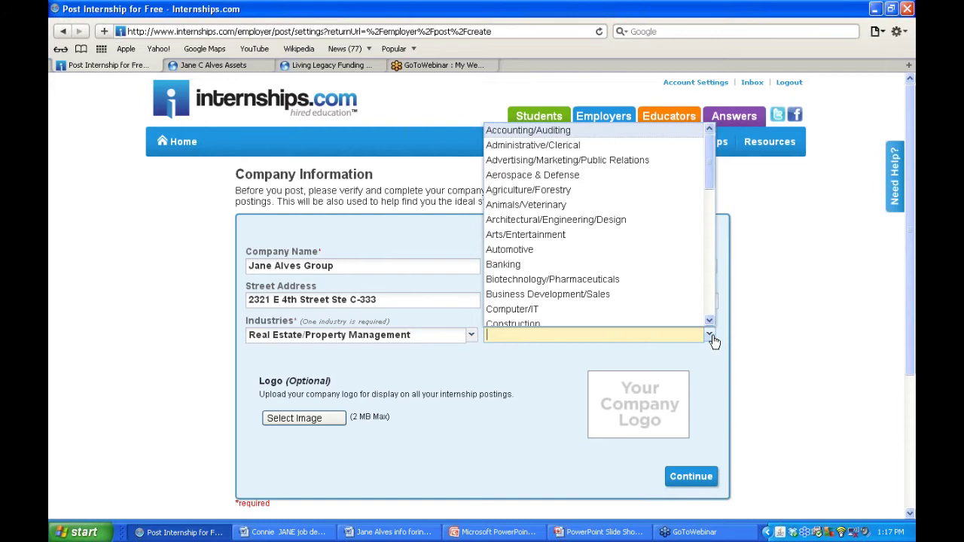
{"action": "mouse_move", "coordinate": [707, 172]}
{"action": "left_mouse_down"}
{"action": "mouse_move", "coordinate": [689, 303]}
{"action": "mouse_move", "coordinate": [707, 165]}
{"action": "left_mouse_up"}
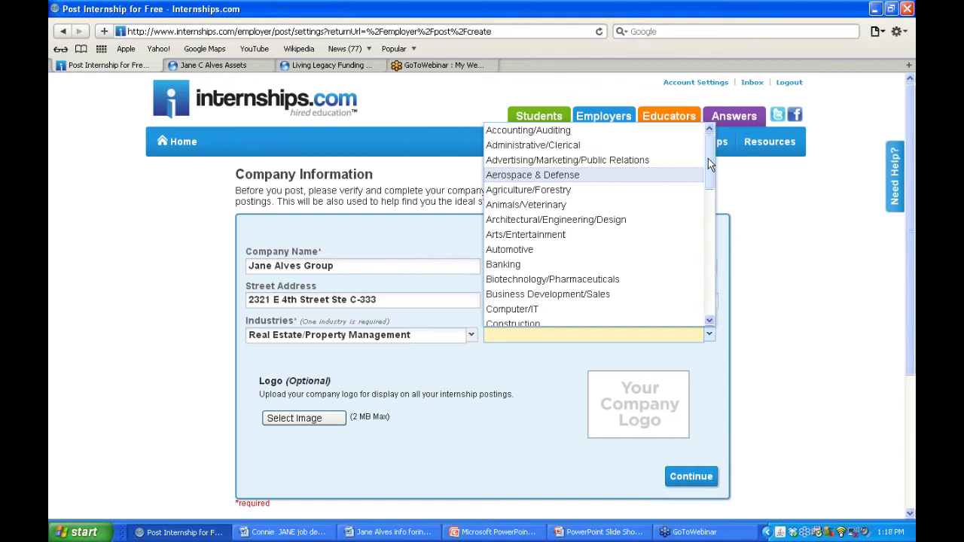
{"action": "left_click_drag", "start_coordinate": [707, 160], "coordinate": [691, 197]}
{"action": "left_click", "coordinate": [532, 354]}
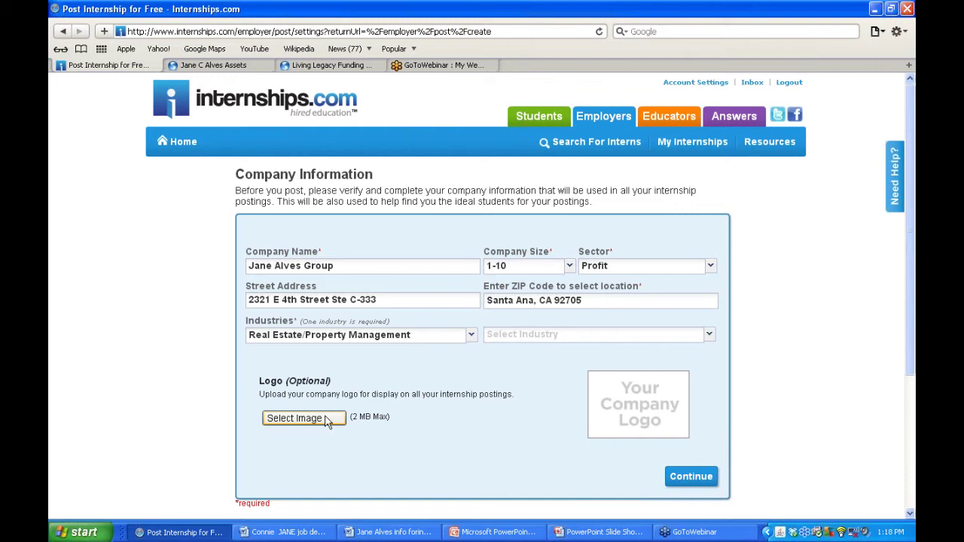
- Upload BIG BC_Front JA_revised.JPG from Desktop > Internships.com demo as the logo and continue
{"action": "left_click", "coordinate": [325, 420]}
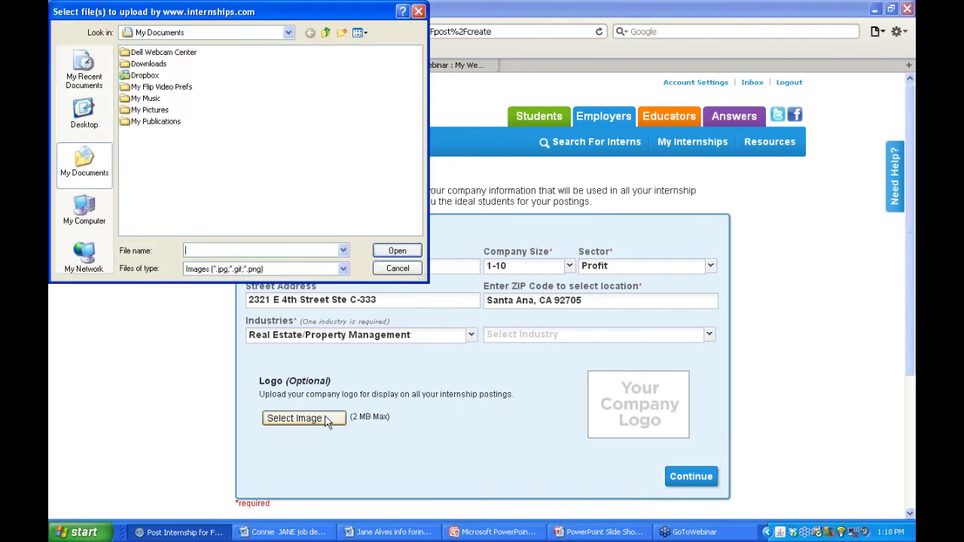
{"action": "left_click", "coordinate": [84, 115]}
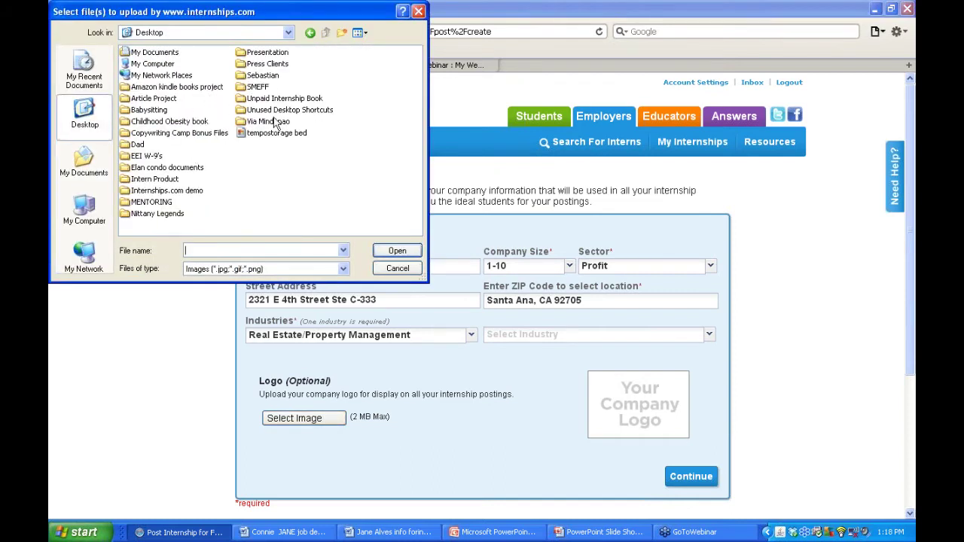
{"action": "double_click", "coordinate": [165, 192]}
{"action": "double_click", "coordinate": [184, 52]}
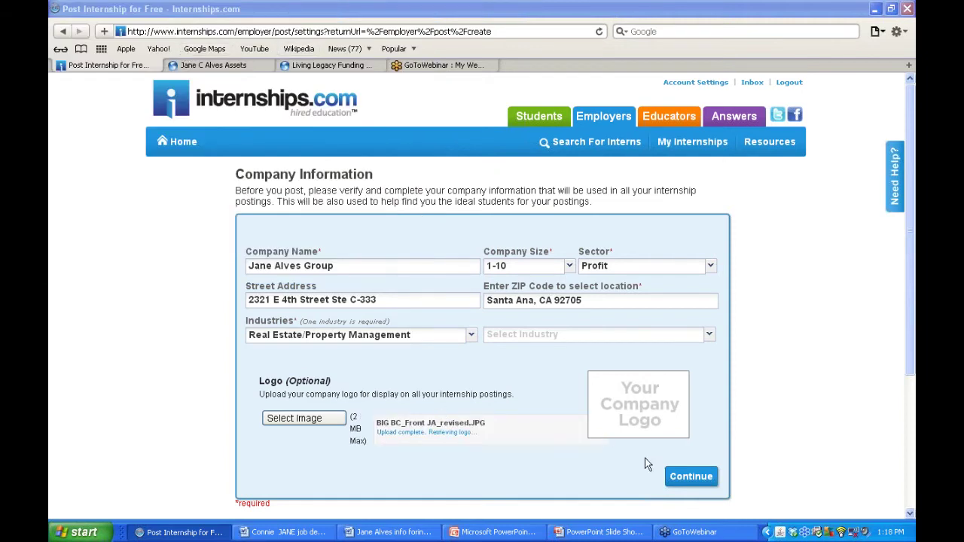
{"action": "left_click", "coordinate": [688, 477]}
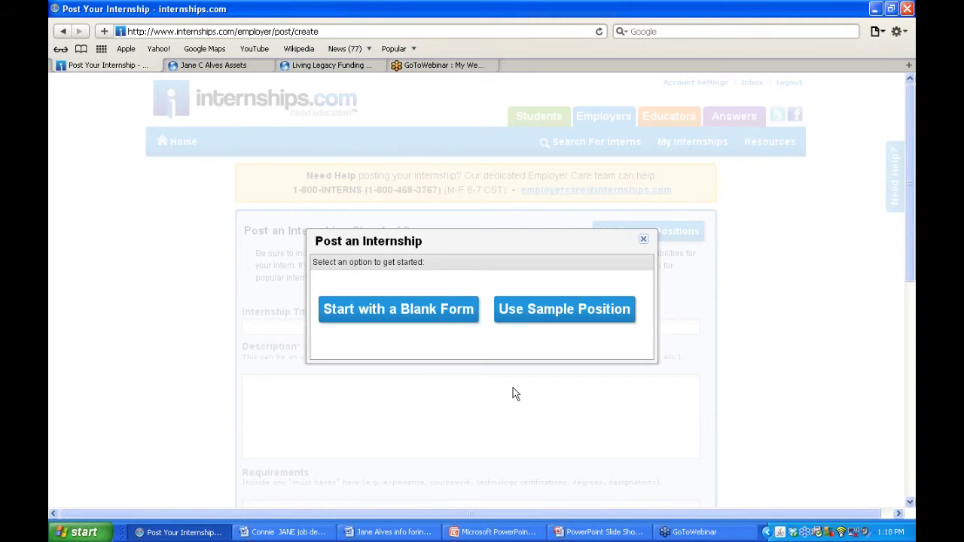
- Browse the sample positions list, then dismiss it and scroll down the blank Step 1 form
{"action": "left_click", "coordinate": [565, 310]}
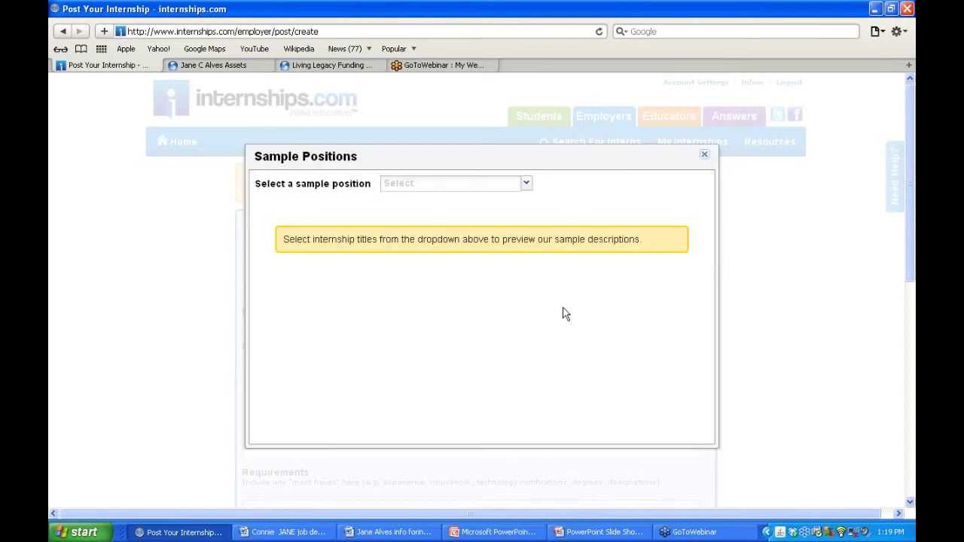
{"action": "left_click", "coordinate": [525, 184]}
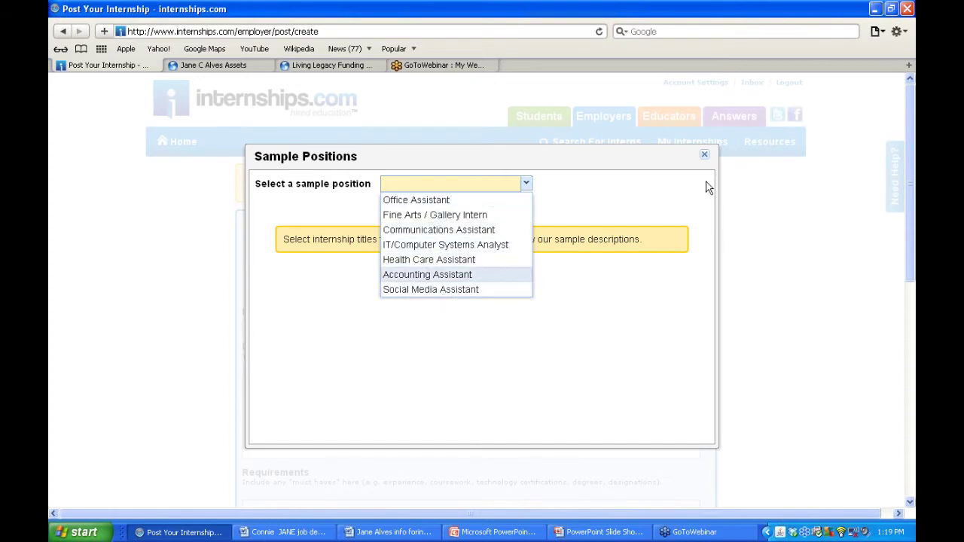
{"action": "left_click", "coordinate": [704, 157]}
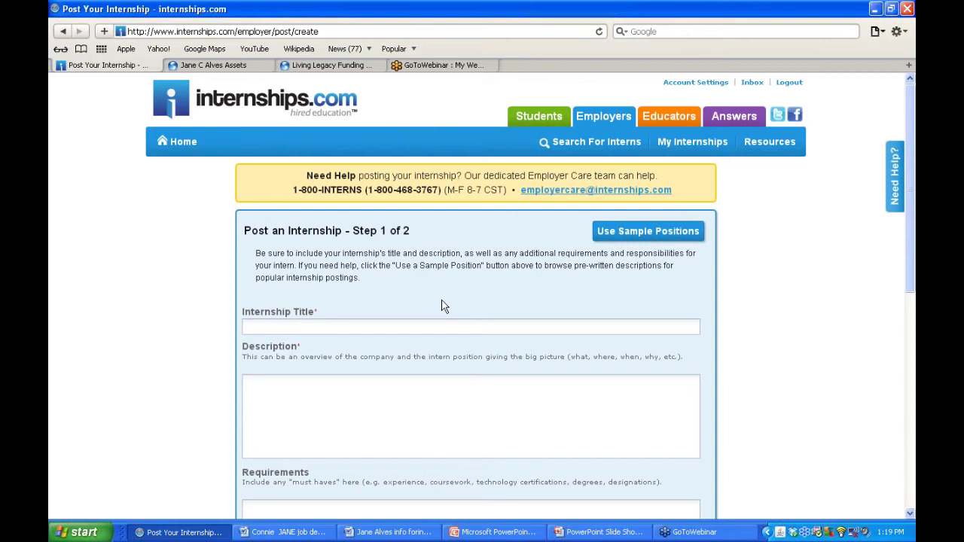
{"action": "scroll", "coordinate": [783, 383], "scroll_direction": "down", "scroll_amount": 3}
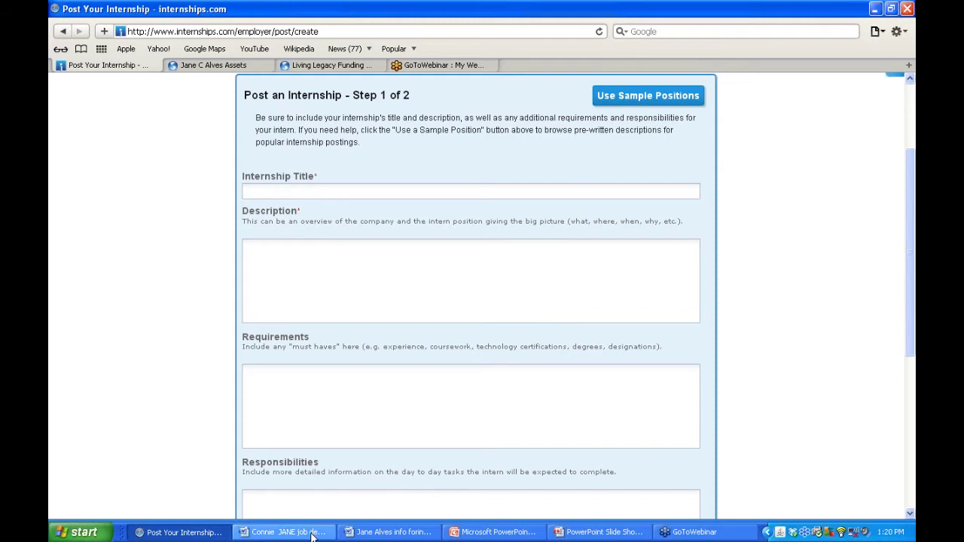
- Copy the Word job title and paste 'Social Media Intern - Commercial Real Estate Investing Firm' as Internship Title
{"action": "left_click", "coordinate": [313, 533]}
{"action": "left_click_drag", "start_coordinate": [607, 202], "coordinate": [308, 197]}
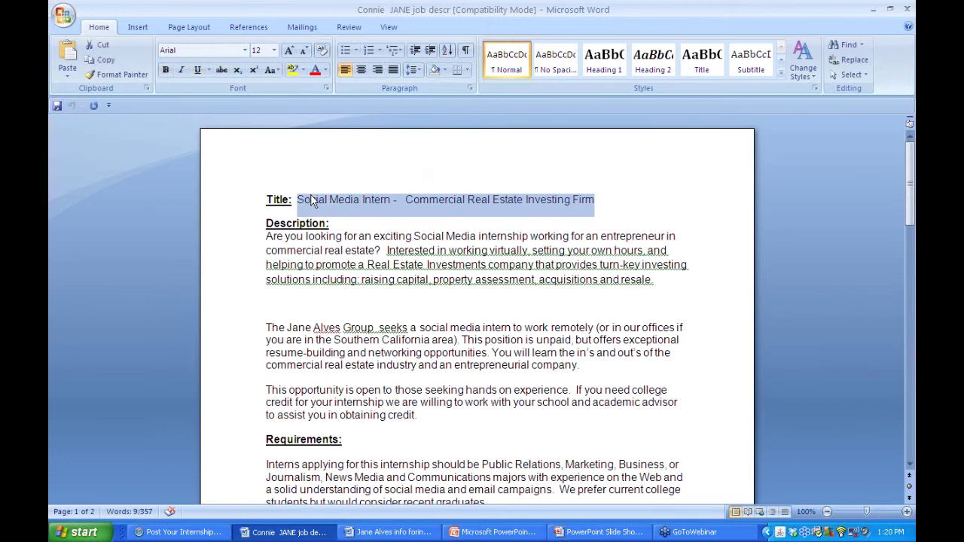
{"action": "right_click", "coordinate": [324, 200]}
{"action": "left_click", "coordinate": [341, 218]}
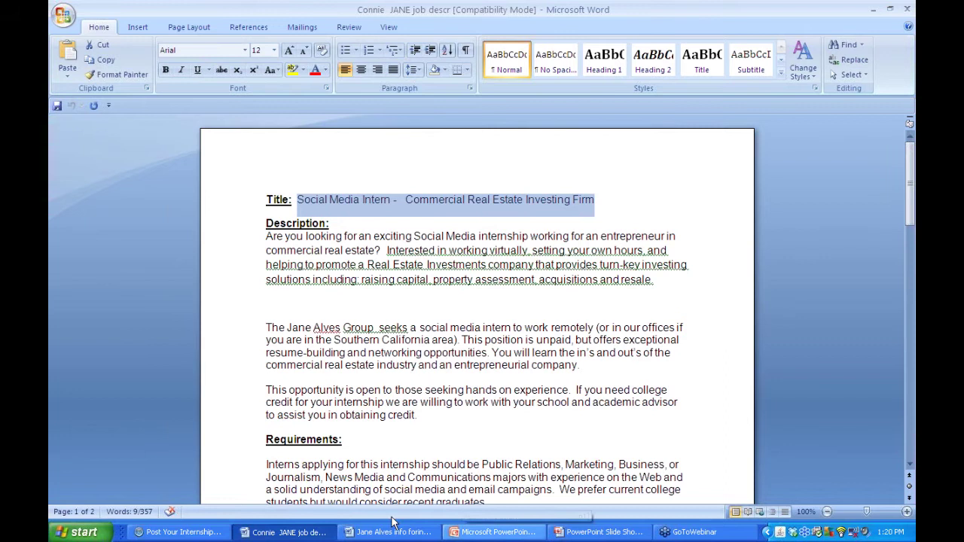
{"action": "left_click", "coordinate": [169, 531]}
{"action": "left_click", "coordinate": [320, 191]}
{"action": "key", "text": "ctrl+v"}
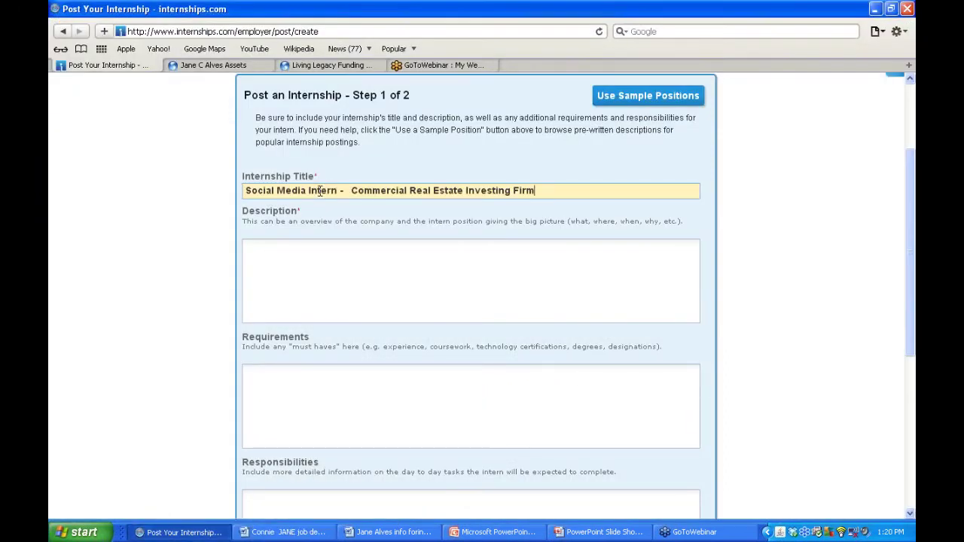
{"action": "left_click", "coordinate": [297, 260]}
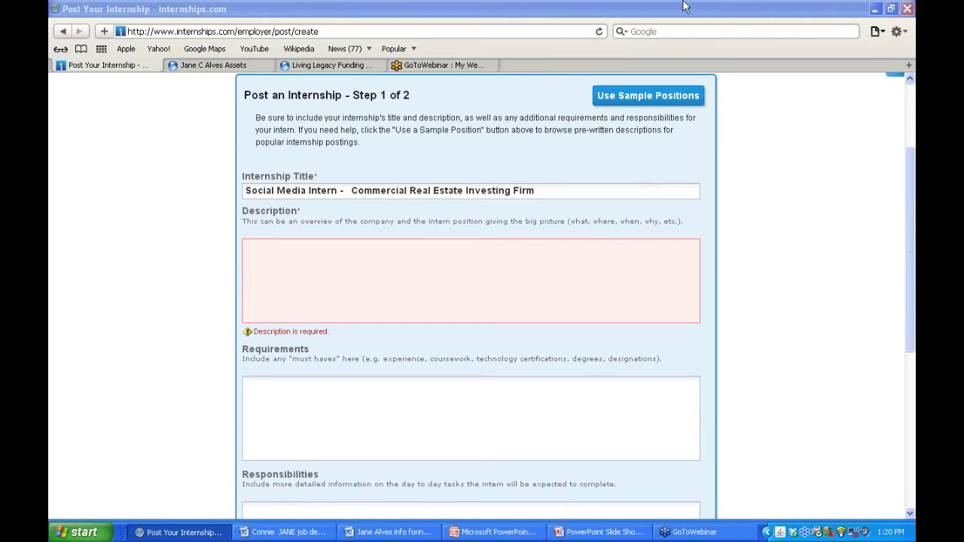
{"action": "left_click", "coordinate": [396, 279]}
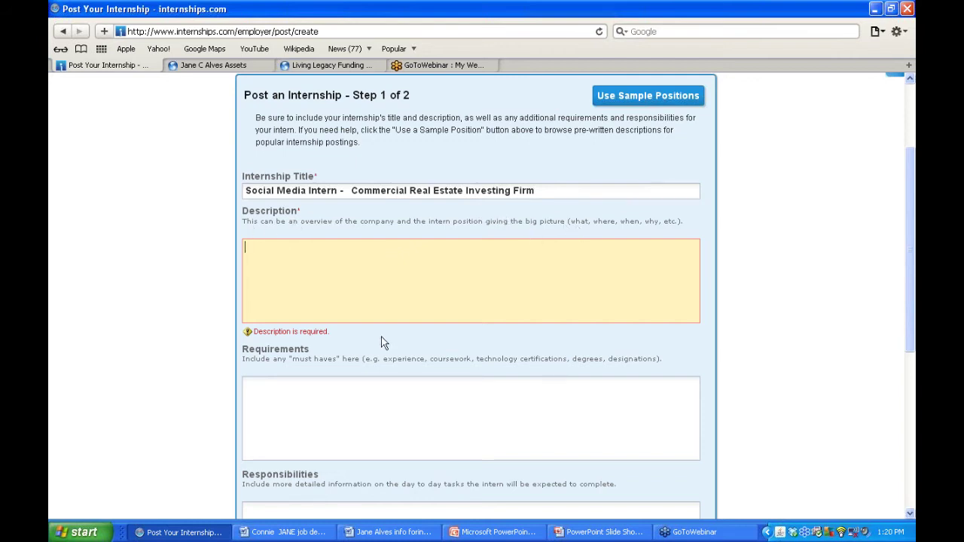
- Delete the extra empty line after 'resale.' in the Word job description
{"action": "left_click", "coordinate": [284, 532]}
{"action": "left_click", "coordinate": [337, 327]}
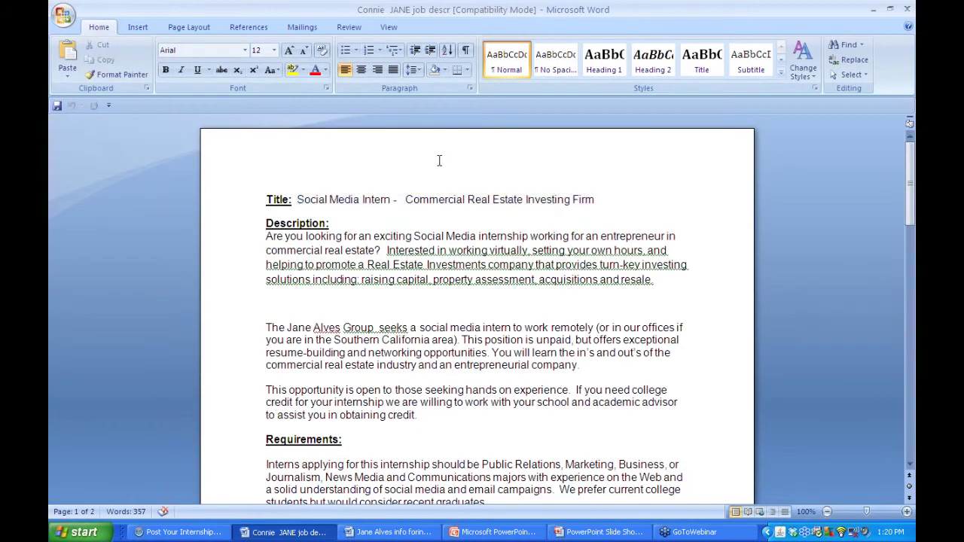
{"action": "left_click", "coordinate": [286, 306]}
{"action": "key", "text": "Delete"}
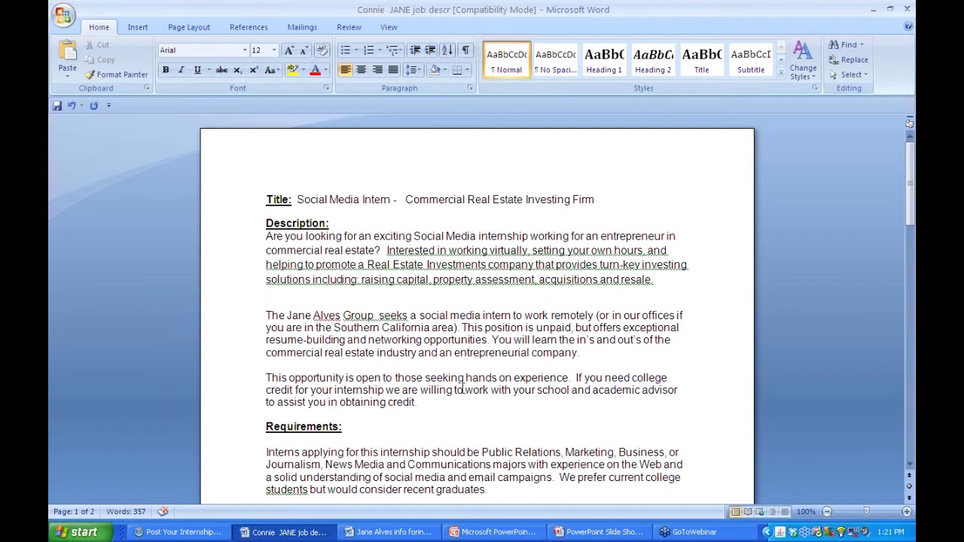
- Paste the description from 'Are you looking' to 'credit.' into Description, trimming the trailing blank line
{"action": "left_click_drag", "start_coordinate": [432, 405], "coordinate": [270, 237]}
{"action": "right_click", "coordinate": [275, 246]}
{"action": "left_click", "coordinate": [294, 264]}
{"action": "left_click", "coordinate": [178, 532]}
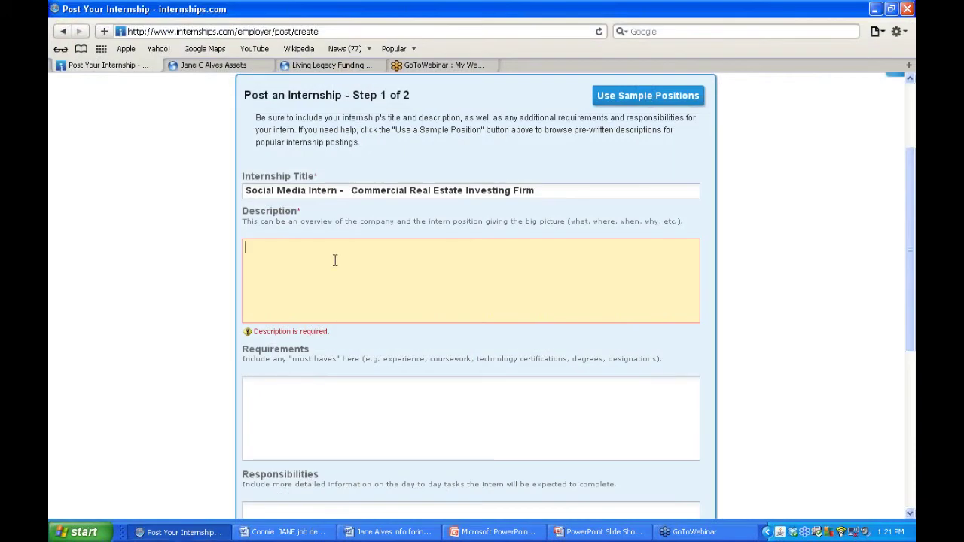
{"action": "key", "text": "ctrl+v"}
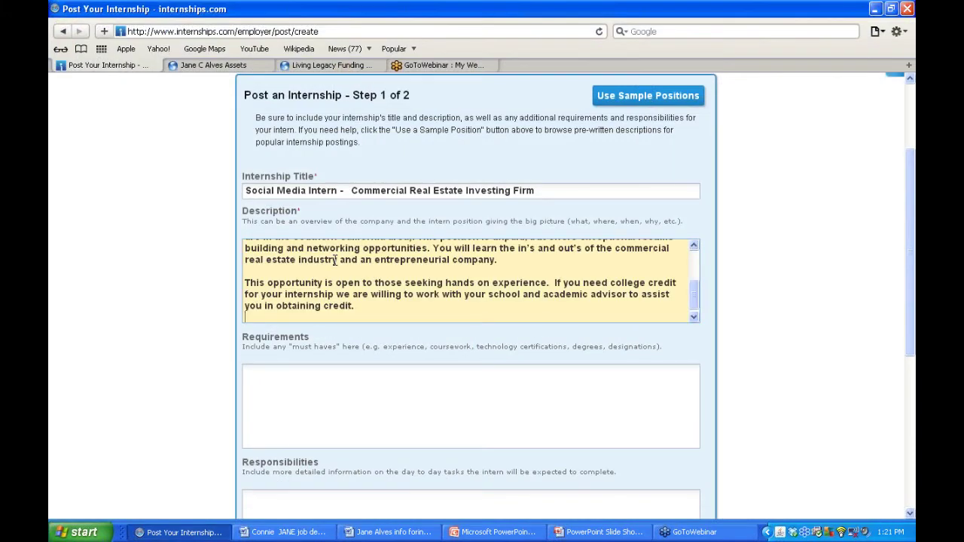
{"action": "key", "text": "BackSpace"}
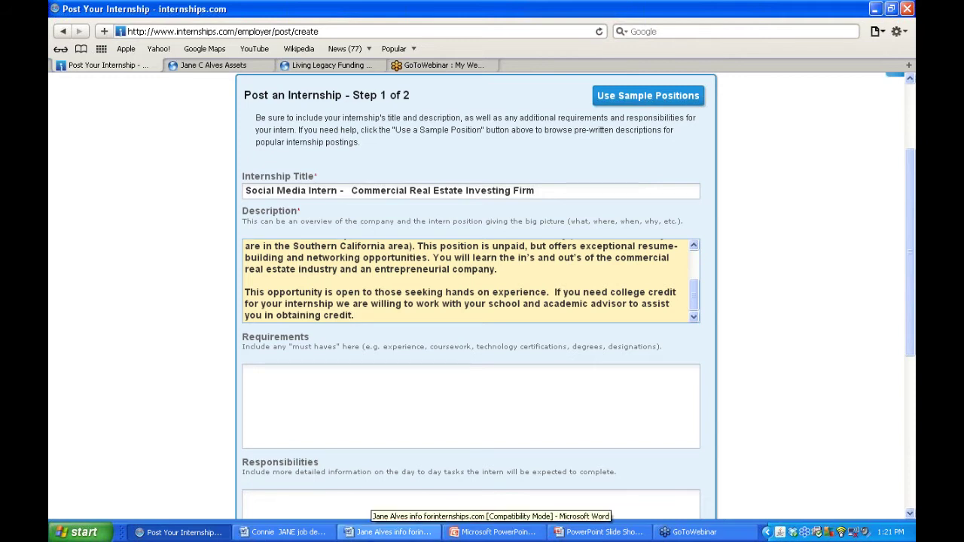
- Bring up the Word job description and move through the Requirements and social profiles text
{"action": "left_click", "coordinate": [363, 533]}
{"action": "left_click", "coordinate": [285, 532]}
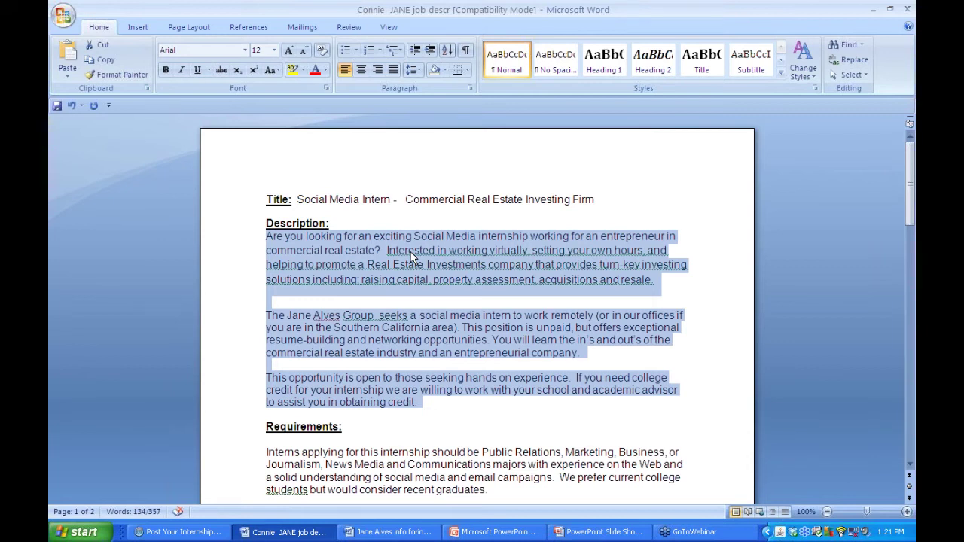
{"action": "left_click", "coordinate": [384, 452]}
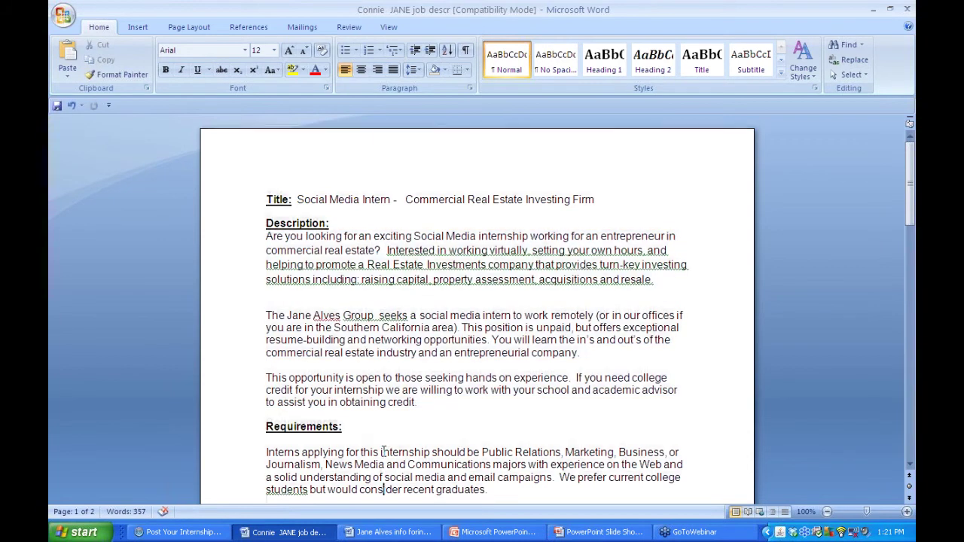
{"action": "key", "text": "Down"}
{"action": "key", "text": "Down"}
{"action": "key", "text": "Down"}
{"action": "key", "text": "Down"}
{"action": "key", "text": "Down"}
{"action": "key", "text": "Down"}
{"action": "key", "text": "Down"}
{"action": "key", "text": "Down"}
{"action": "key", "text": "Down"}
{"action": "key", "text": "Down"}
{"action": "key", "text": "Down"}
{"action": "key", "text": "Down"}
{"action": "key", "text": "Down"}
{"action": "key", "text": "Down"}
{"action": "key", "text": "Down"}
{"action": "key", "text": "Down"}
{"action": "key", "text": "Down"}
{"action": "key", "text": "Down"}
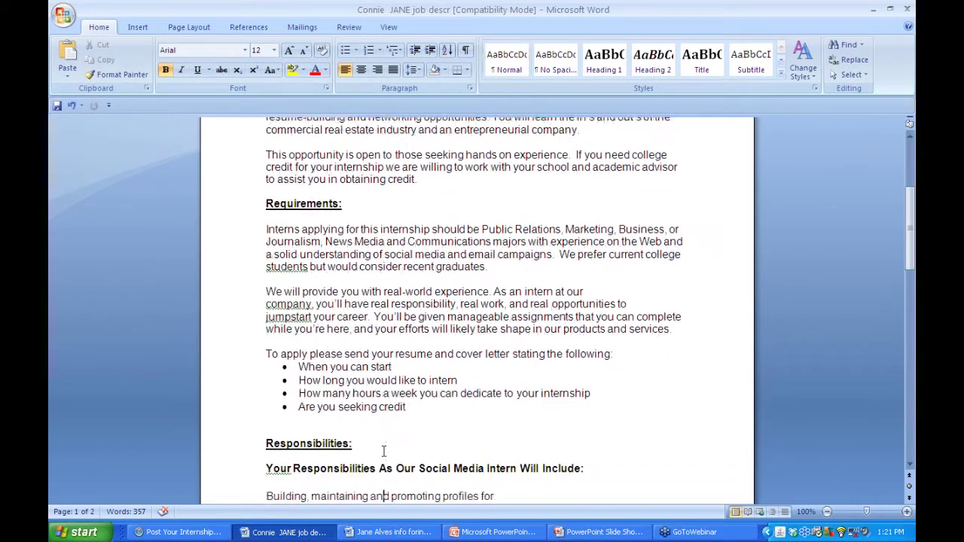
{"action": "key", "text": "Down"}
{"action": "key", "text": "Down"}
{"action": "key", "text": "Down"}
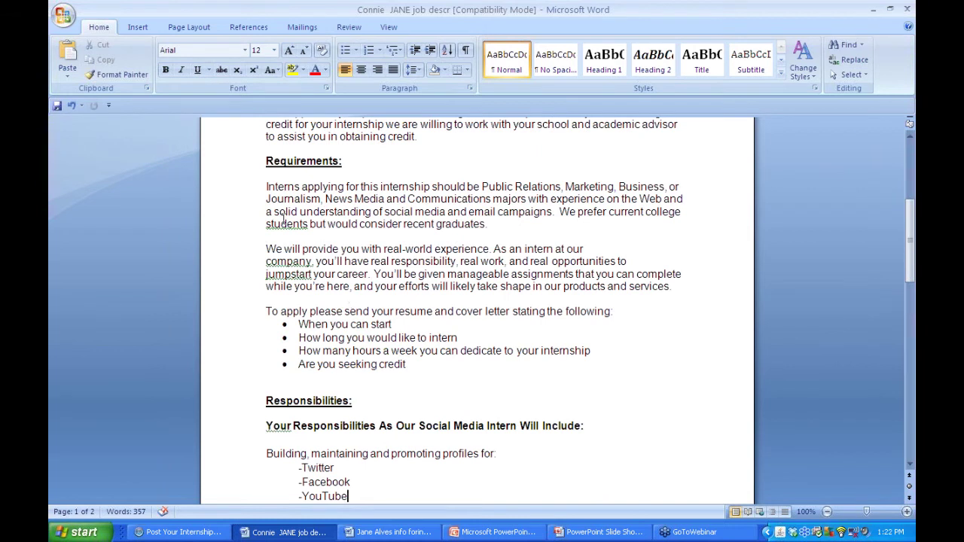
- Back in the posting form, place focus in the Requirements box
{"action": "left_click", "coordinate": [185, 532]}
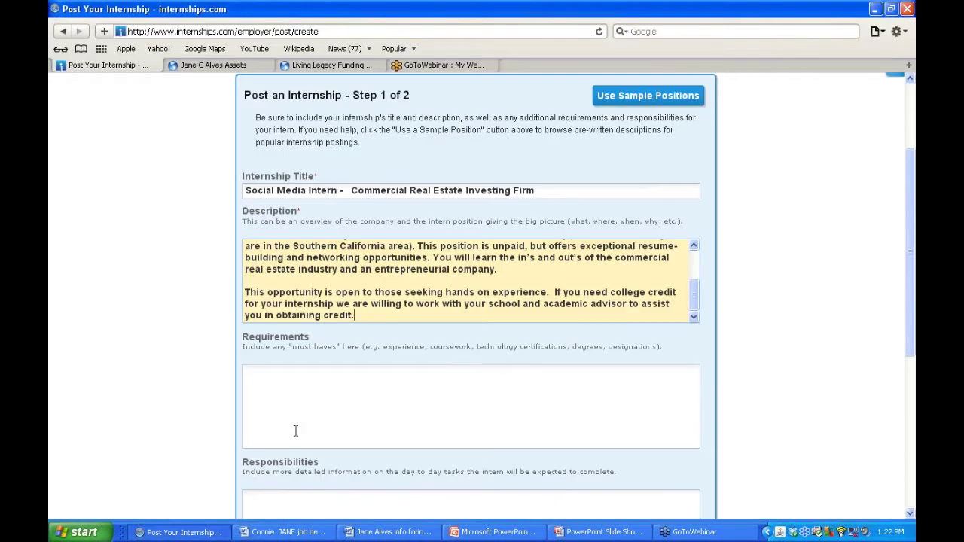
{"action": "left_click", "coordinate": [305, 411]}
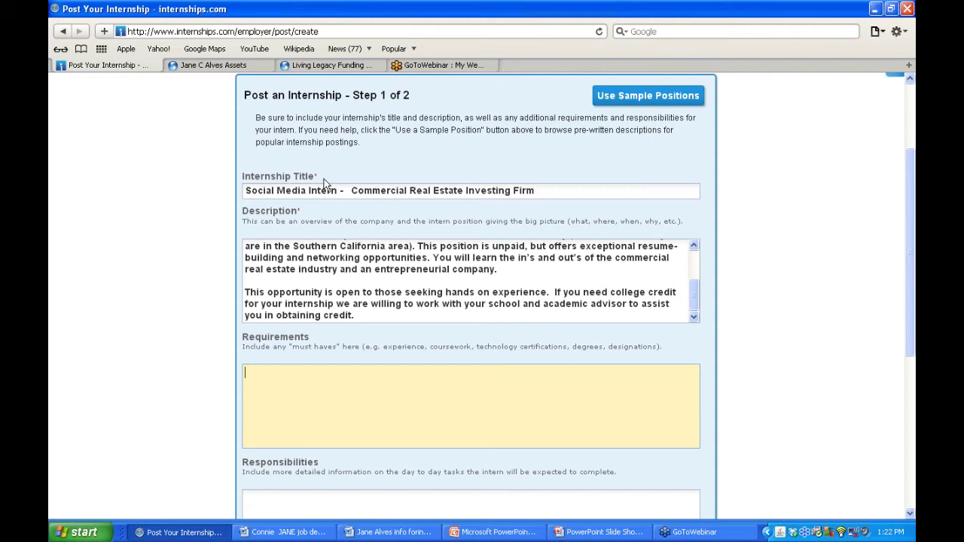
{"action": "left_click_drag", "start_coordinate": [323, 183], "coordinate": [242, 178]}
{"action": "left_click_drag", "start_coordinate": [324, 216], "coordinate": [240, 213]}
{"action": "left_click", "coordinate": [271, 379]}
- In Word, look over the Internship Location section, then move back up to the Requirements paragraph
{"action": "left_click", "coordinate": [388, 532]}
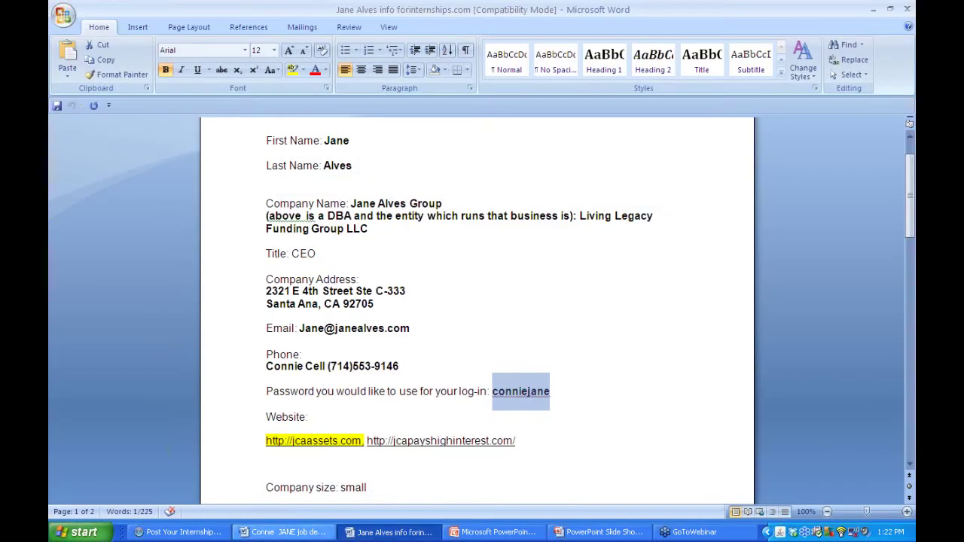
{"action": "left_click", "coordinate": [288, 532]}
{"action": "key", "text": "Down"}
{"action": "key", "text": "Down"}
{"action": "key", "text": "Down"}
{"action": "key", "text": "Down"}
{"action": "key", "text": "Down"}
{"action": "key", "text": "Down"}
{"action": "key", "text": "Down"}
{"action": "key", "text": "Down"}
{"action": "key", "text": "Down"}
{"action": "key", "text": "Down"}
{"action": "key", "text": "Down"}
{"action": "key", "text": "Down"}
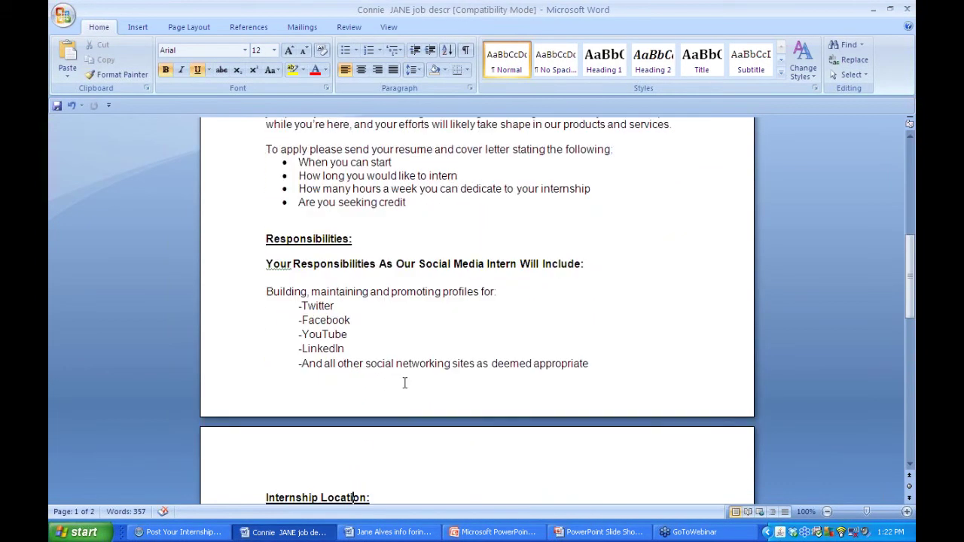
{"action": "key", "text": "Down"}
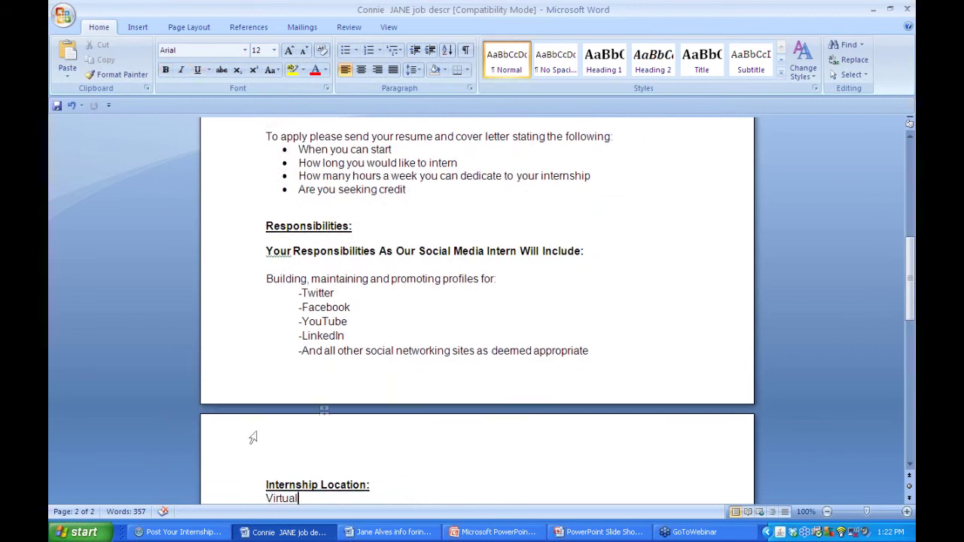
{"action": "left_click", "coordinate": [155, 532]}
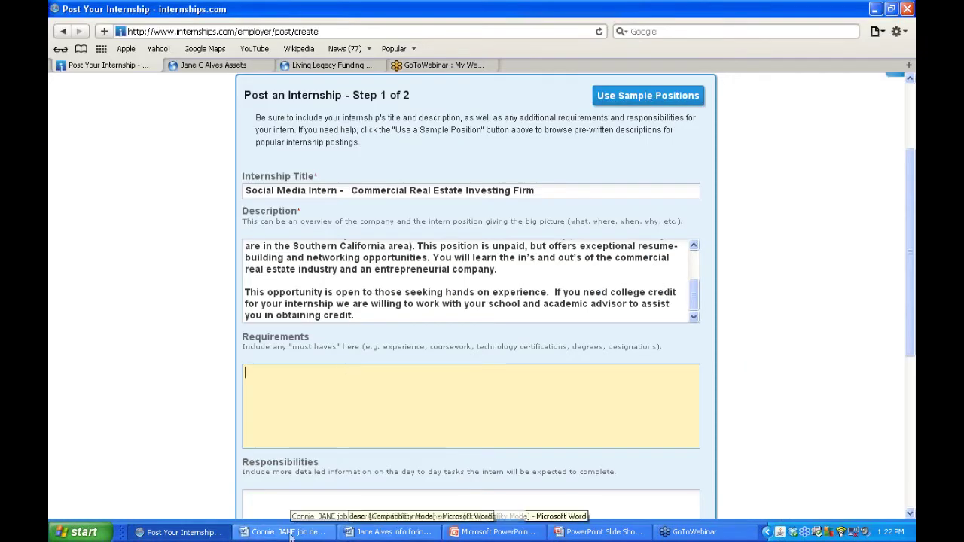
{"action": "left_click", "coordinate": [288, 531]}
{"action": "key", "text": "Up"}
{"action": "key", "text": "Up"}
{"action": "key", "text": "Up"}
{"action": "key", "text": "Up"}
{"action": "key", "text": "Up"}
{"action": "key", "text": "Up"}
{"action": "key", "text": "Up"}
{"action": "key", "text": "Up"}
{"action": "key", "text": "Up"}
{"action": "key", "text": "Up"}
{"action": "key", "text": "Up"}
{"action": "key", "text": "Up"}
{"action": "key", "text": "Up"}
{"action": "key", "text": "Up"}
{"action": "key", "text": "Up"}
{"action": "key", "text": "Up"}
{"action": "key", "text": "Up"}
{"action": "key", "text": "Up"}
{"action": "key", "text": "Up"}
{"action": "key", "text": "Up"}
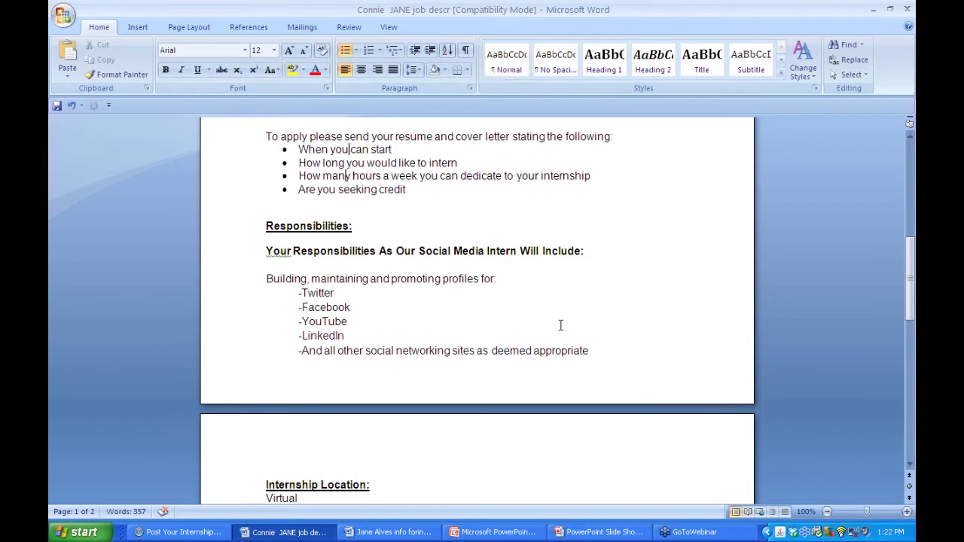
{"action": "key", "text": "Up"}
{"action": "key", "text": "Up"}
{"action": "key", "text": "Up"}
{"action": "key", "text": "Up"}
{"action": "key", "text": "Up"}
{"action": "key", "text": "Up"}
{"action": "key", "text": "Up"}
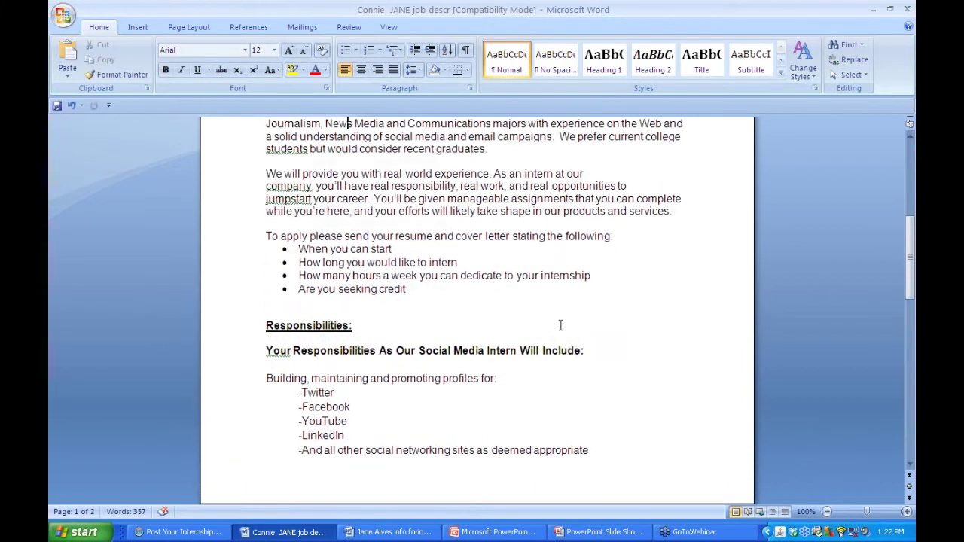
{"action": "key", "text": "Up"}
{"action": "key", "text": "Up"}
{"action": "key", "text": "Up"}
{"action": "key", "text": "Up"}
{"action": "key", "text": "Up"}
{"action": "key", "text": "Up"}
{"action": "key", "text": "Up"}
{"action": "key", "text": "Up"}
{"action": "key", "text": "Up"}
{"action": "key", "text": "Up"}
{"action": "key", "text": "Up"}
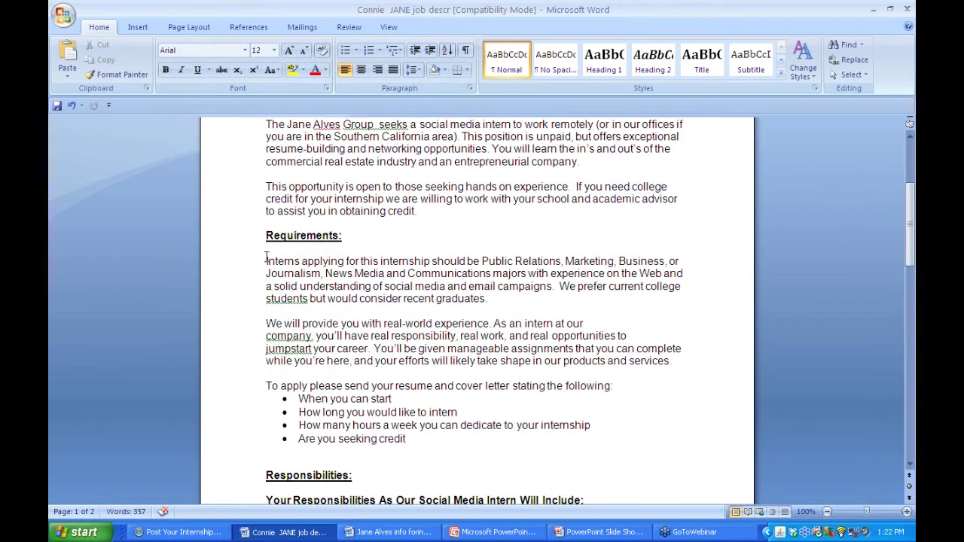
- Try selecting the Requirements text and the four application bullet points in Word
{"action": "left_click_drag", "start_coordinate": [267, 261], "coordinate": [529, 444]}
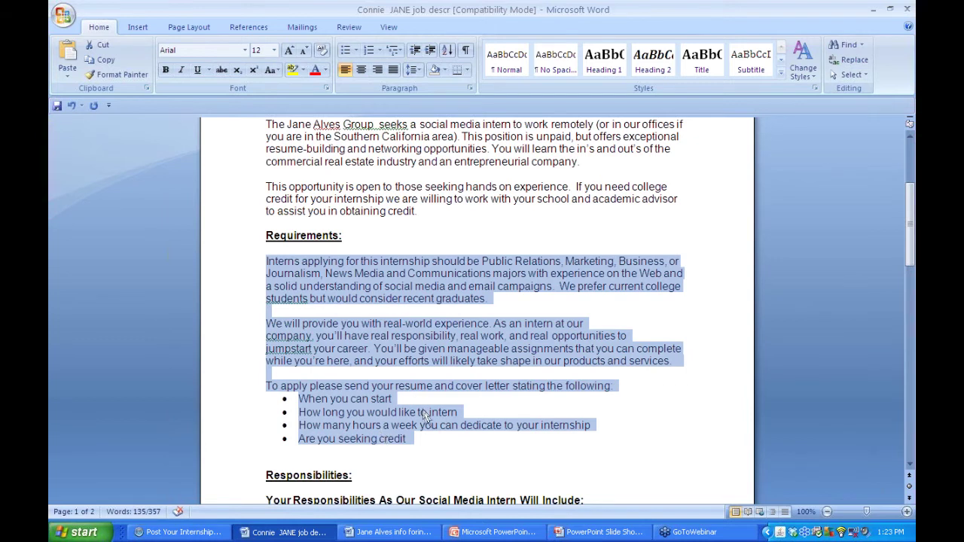
{"action": "left_click", "coordinate": [422, 433]}
{"action": "left_click_drag", "start_coordinate": [410, 439], "coordinate": [313, 406]}
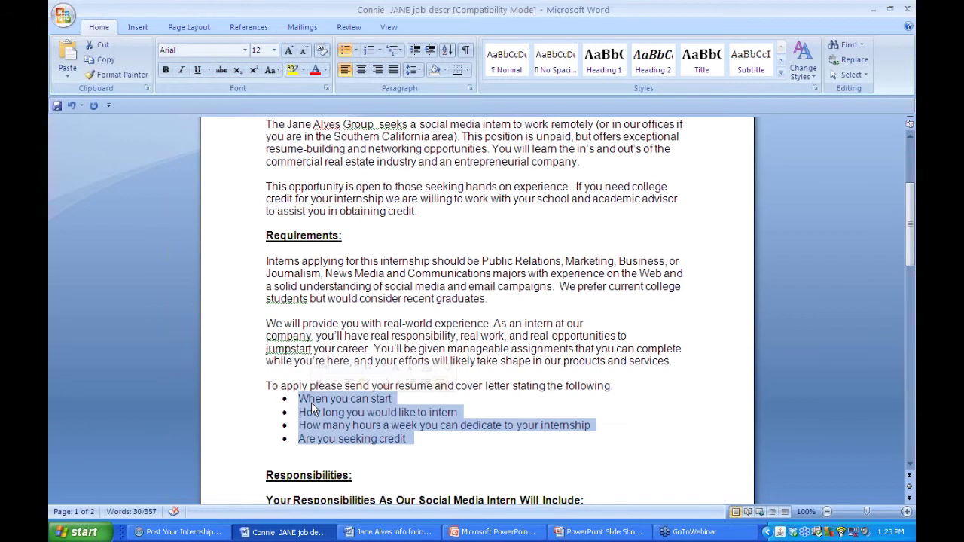
{"action": "left_click", "coordinate": [412, 438]}
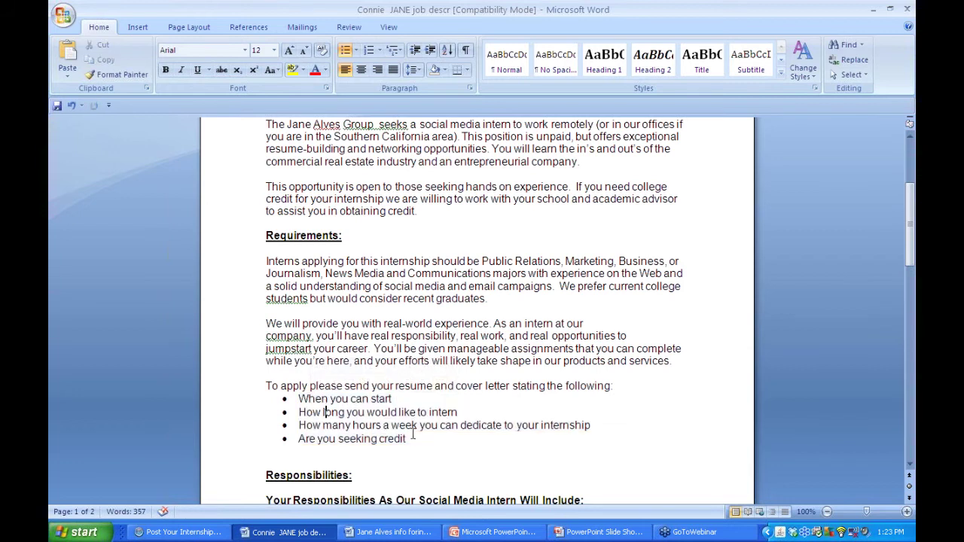
{"action": "left_click_drag", "start_coordinate": [412, 438], "coordinate": [270, 390]}
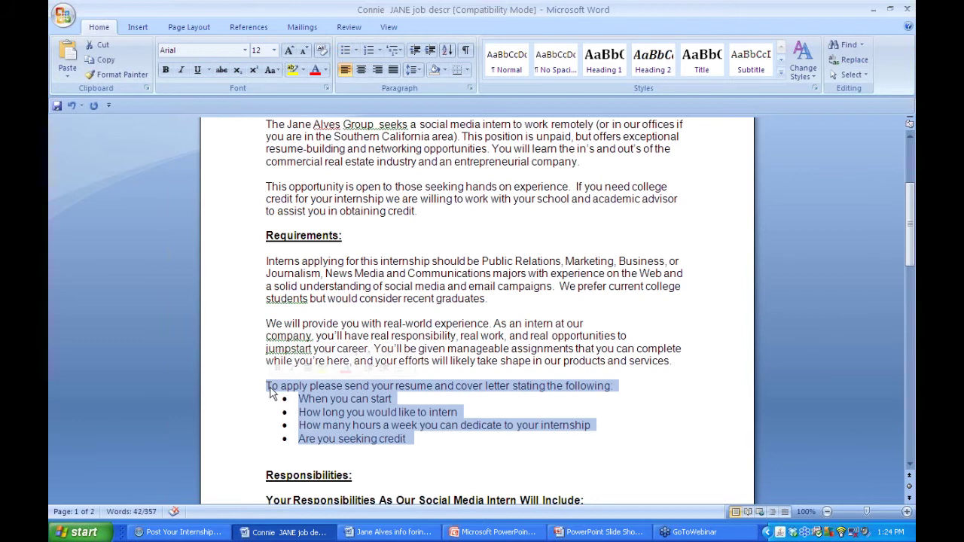
- Copy the Requirements text from 'Interns applying' through the bullets into the Requirements box
{"action": "left_click", "coordinate": [268, 260]}
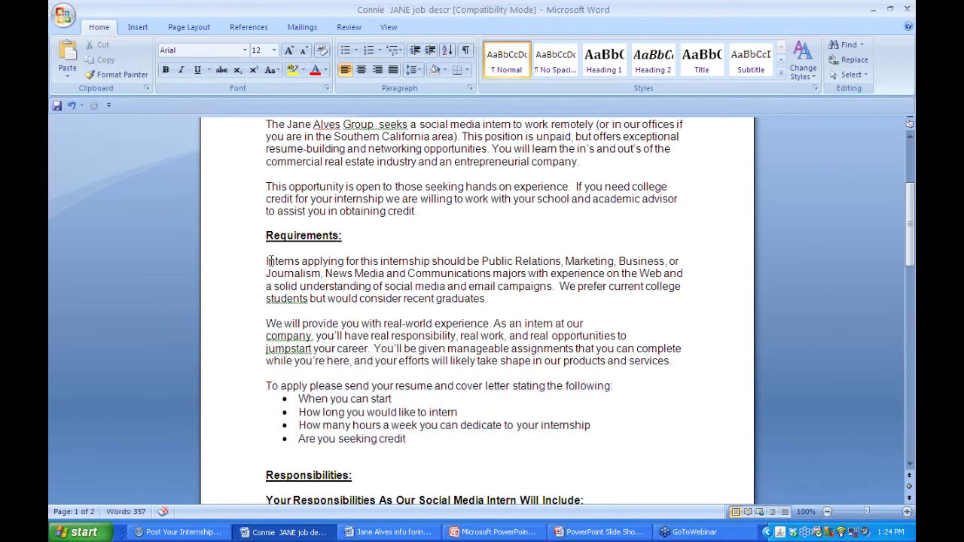
{"action": "left_click_drag", "start_coordinate": [267, 261], "coordinate": [482, 445]}
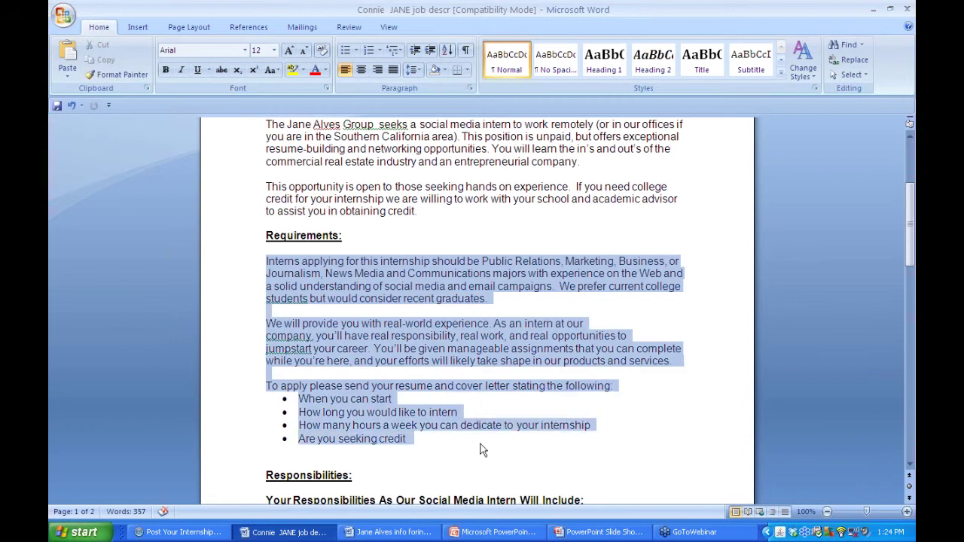
{"action": "right_click", "coordinate": [384, 296]}
{"action": "left_click", "coordinate": [415, 320]}
{"action": "left_click", "coordinate": [180, 532]}
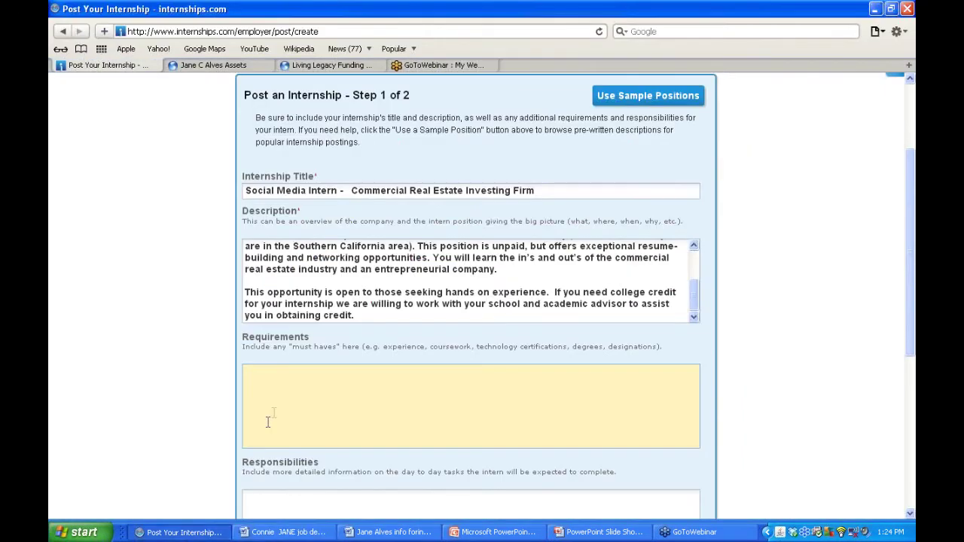
{"action": "left_click", "coordinate": [274, 415]}
{"action": "key", "text": "ctrl+v"}
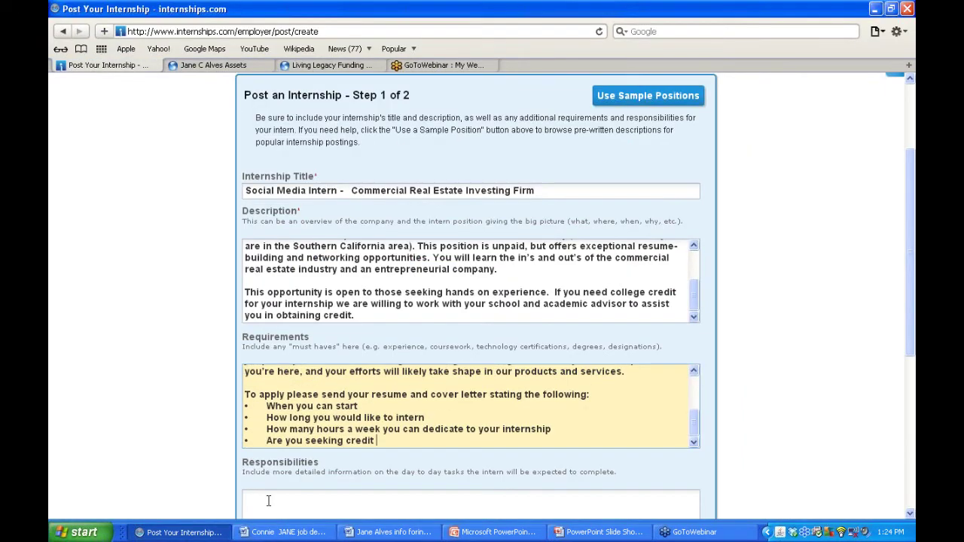
{"action": "left_click", "coordinate": [267, 500]}
- Bring up the Word job description and move down to the social profiles list
{"action": "left_click", "coordinate": [391, 532]}
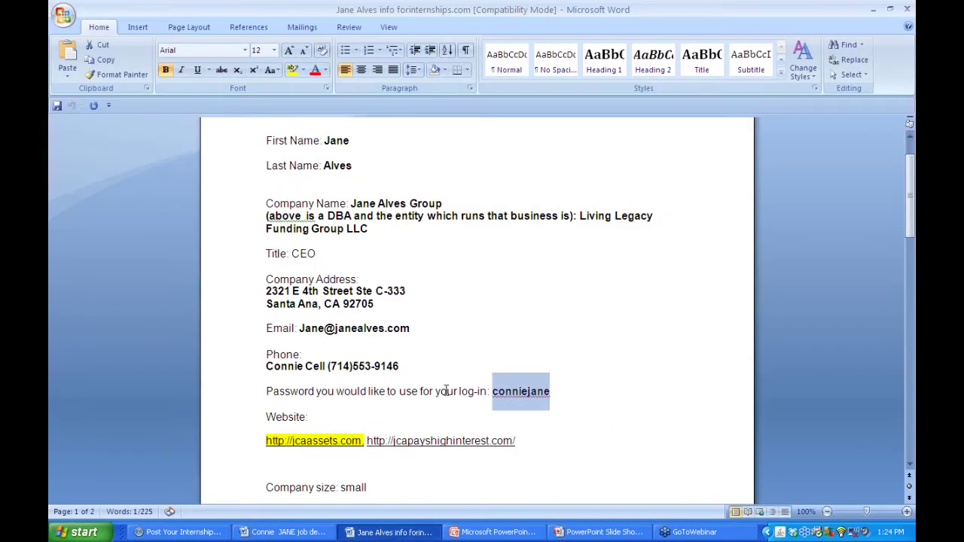
{"action": "left_click", "coordinate": [286, 532]}
{"action": "left_click", "coordinate": [424, 375]}
{"action": "key", "text": "Down"}
{"action": "key", "text": "Down"}
{"action": "key", "text": "Down"}
{"action": "key", "text": "Down"}
{"action": "key", "text": "Down"}
{"action": "key", "text": "Down"}
{"action": "key", "text": "Down"}
{"action": "key", "text": "Down"}
{"action": "key", "text": "Down"}
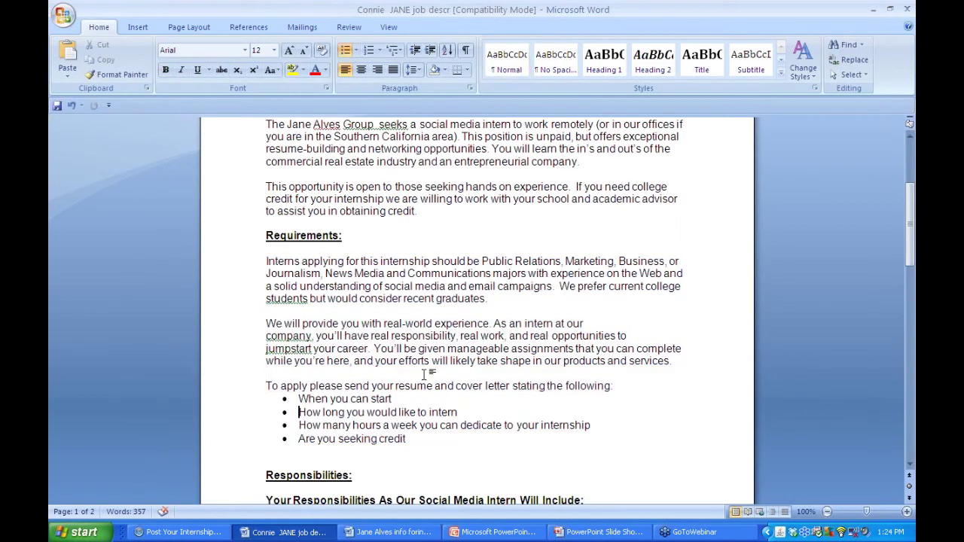
{"action": "key", "text": "Down"}
{"action": "key", "text": "Down"}
{"action": "key", "text": "Down"}
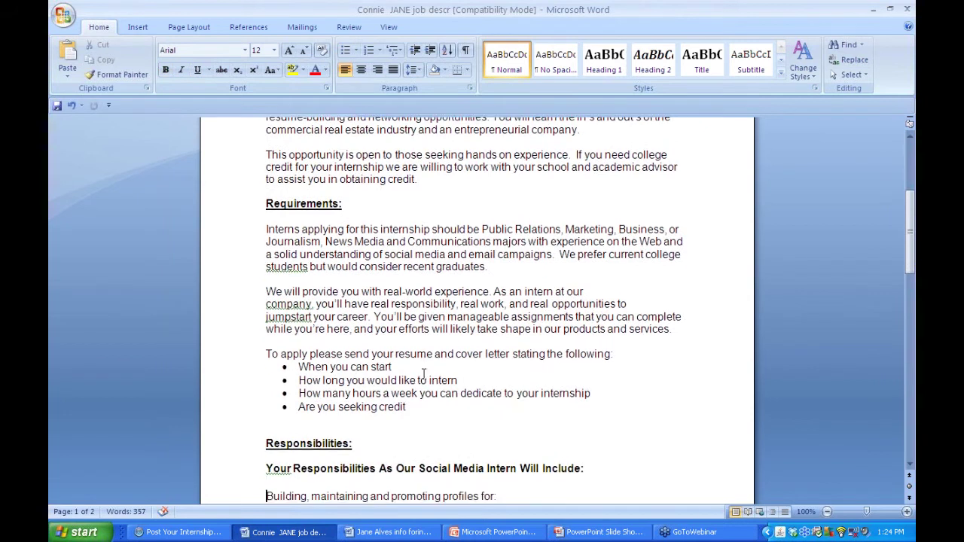
{"action": "key", "text": "Down"}
{"action": "key", "text": "Down"}
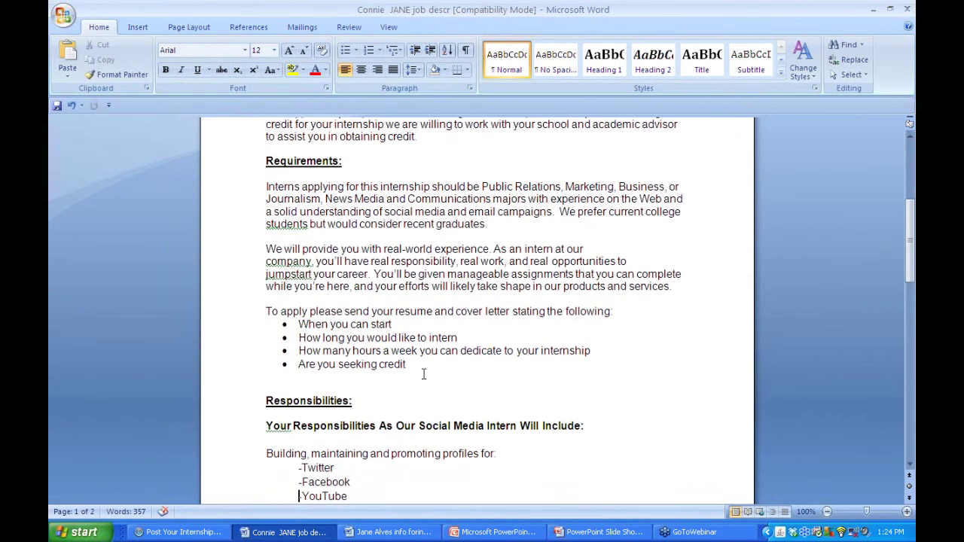
{"action": "key", "text": "Down"}
{"action": "key", "text": "Down"}
{"action": "key", "text": "Down"}
{"action": "key", "text": "Down"}
{"action": "key", "text": "Down"}
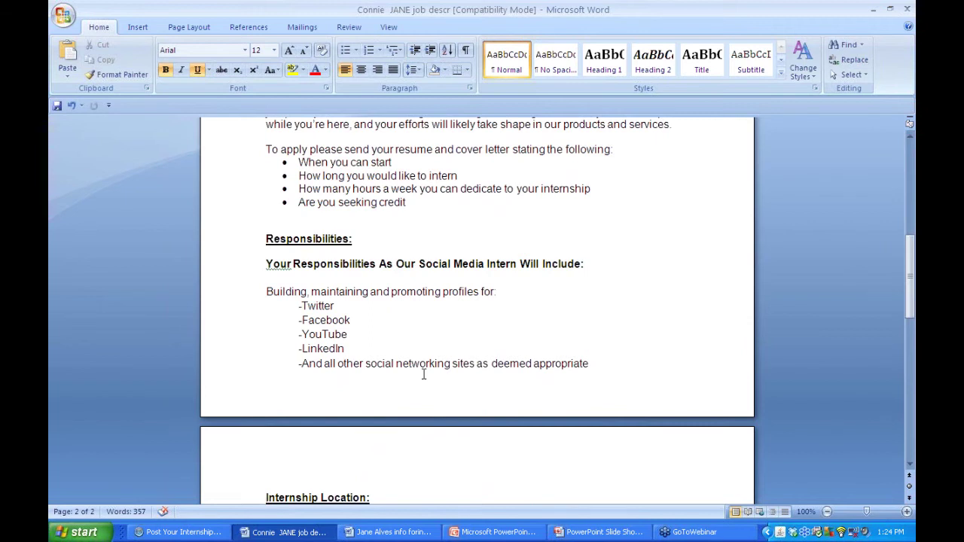
- Copy the social networking profiles duties list and paste it into Responsibilities
{"action": "left_click", "coordinate": [591, 364]}
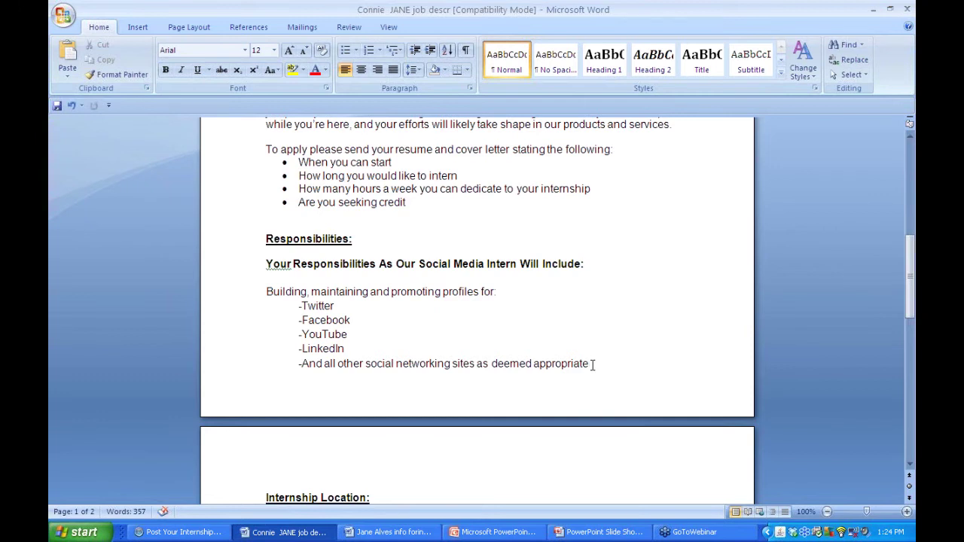
{"action": "left_click_drag", "start_coordinate": [592, 365], "coordinate": [275, 268]}
{"action": "right_click", "coordinate": [278, 268]}
{"action": "left_click", "coordinate": [309, 291]}
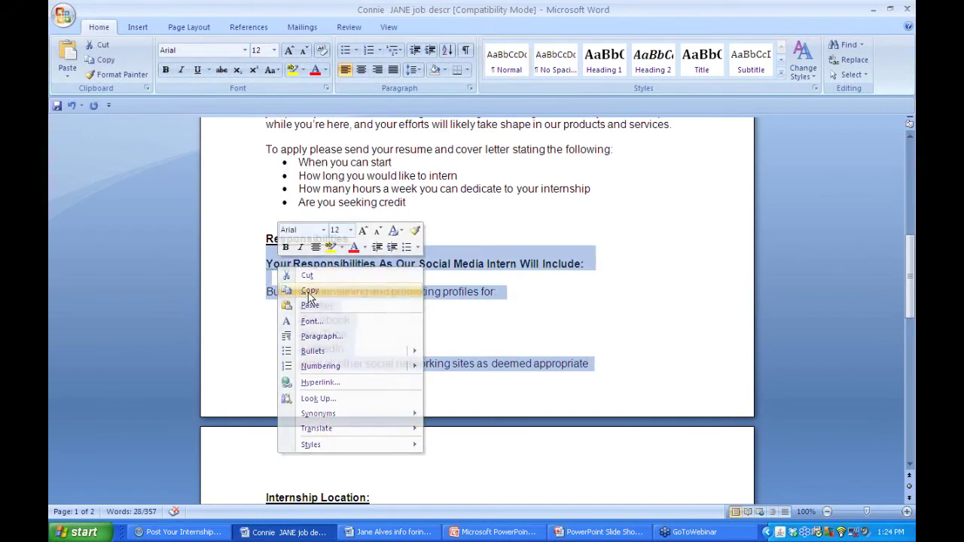
{"action": "left_click", "coordinate": [181, 531]}
{"action": "key", "text": "ctrl+v"}
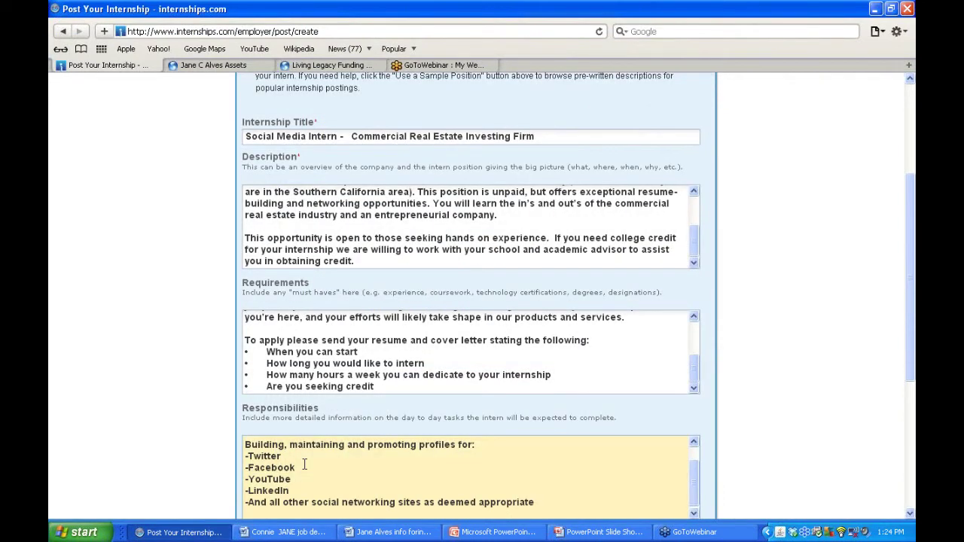
- Scroll the completed Step 1 form down to the Save & Continue button
{"action": "left_click", "coordinate": [778, 409]}
{"action": "scroll", "coordinate": [779, 409], "scroll_direction": "down", "scroll_amount": 1}
{"action": "scroll", "coordinate": [780, 411], "scroll_direction": "down", "scroll_amount": 2}
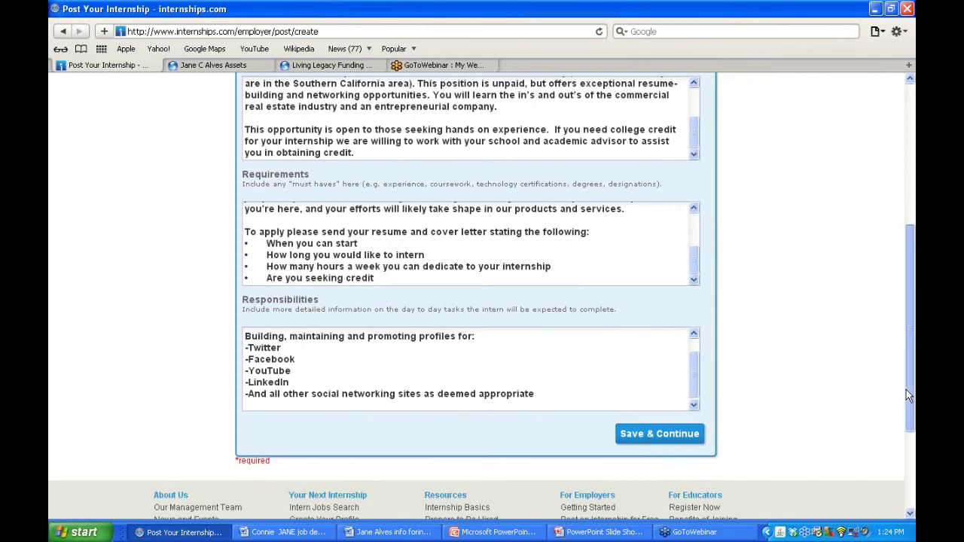
{"action": "scroll", "coordinate": [905, 390], "scroll_direction": "up", "scroll_amount": 5}
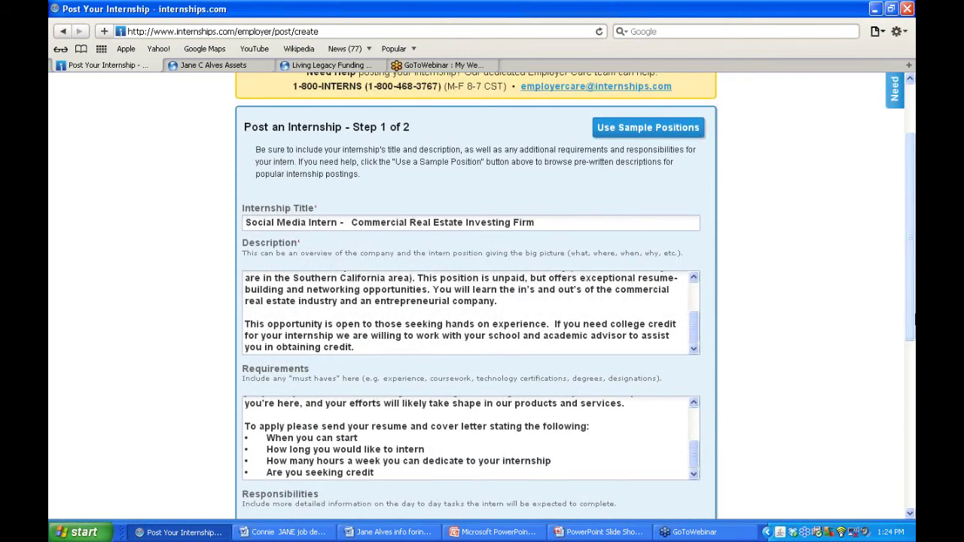
{"action": "scroll", "coordinate": [908, 331], "scroll_direction": "down", "scroll_amount": 1}
{"action": "left_click_drag", "start_coordinate": [908, 331], "coordinate": [899, 386]}
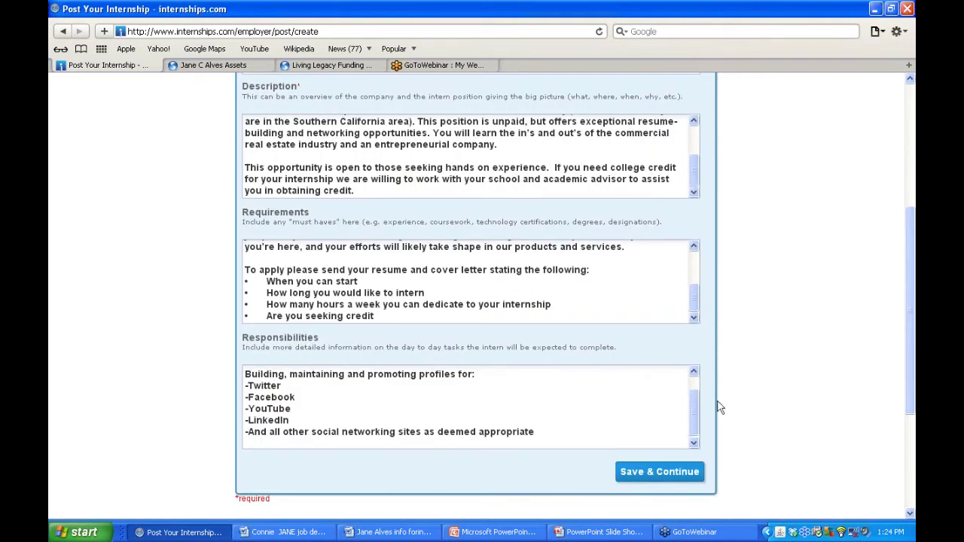
- Save Step 1, keep the ZIP location on Step 2, and tick Virtual
{"action": "left_click", "coordinate": [656, 475]}
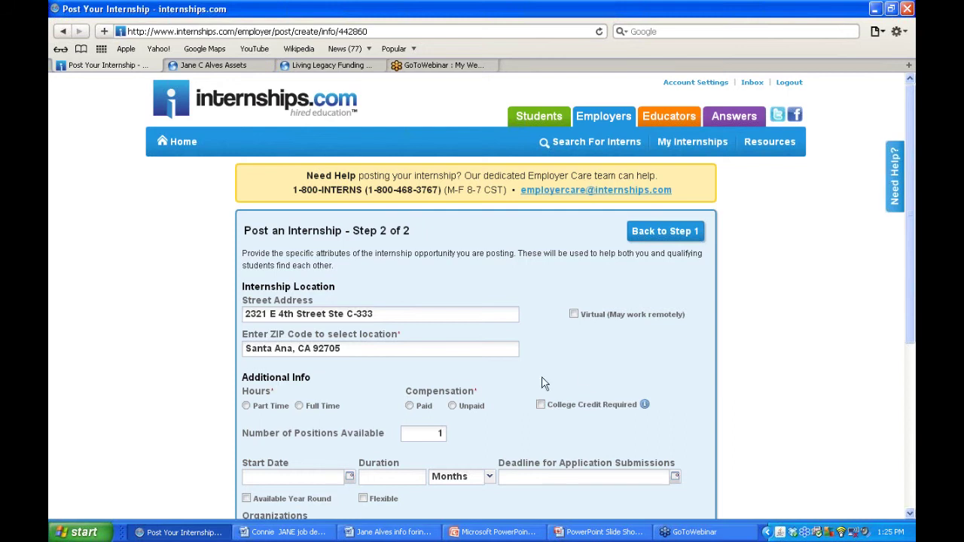
{"action": "left_click", "coordinate": [364, 350]}
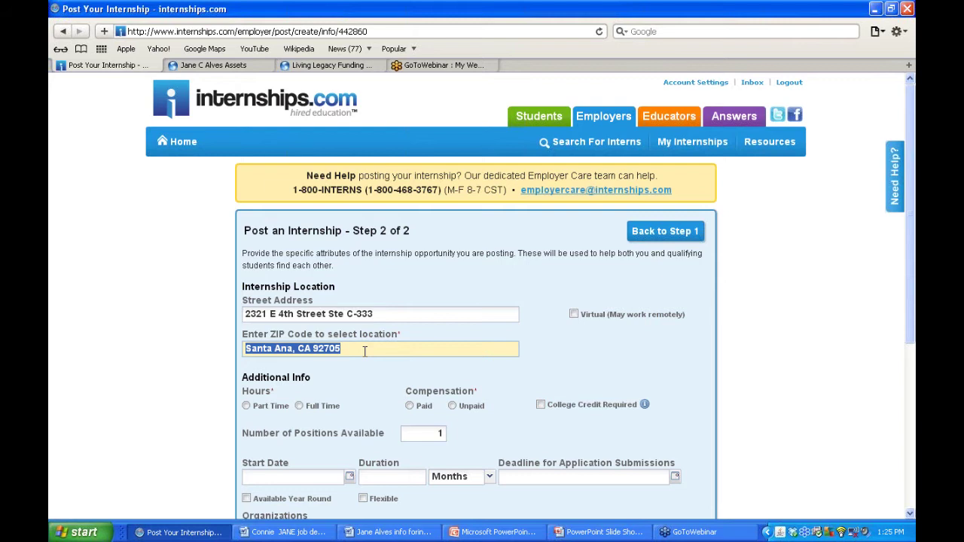
{"action": "left_click", "coordinate": [573, 335]}
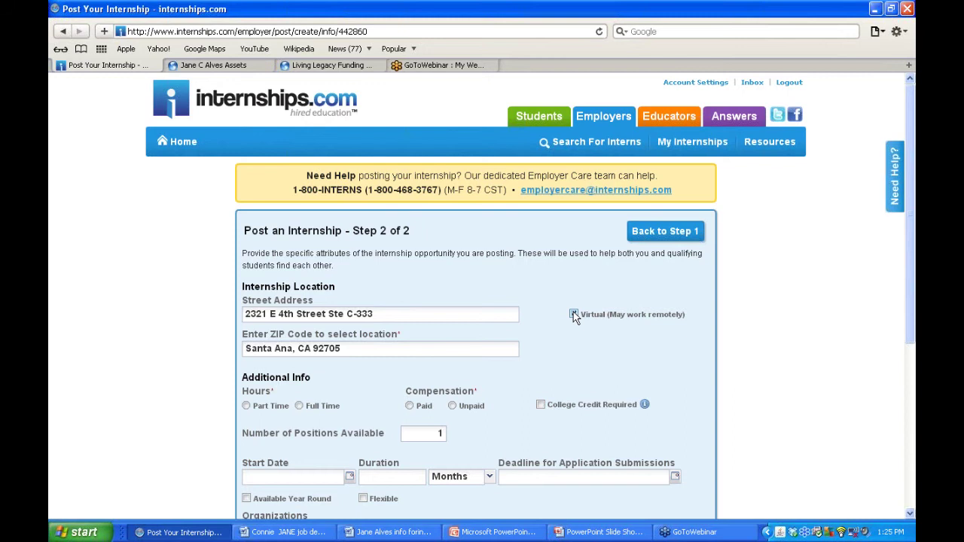
{"action": "left_click", "coordinate": [574, 315]}
- Set the internship to Part Time and Unpaid, with college credit required
{"action": "left_click", "coordinate": [384, 532]}
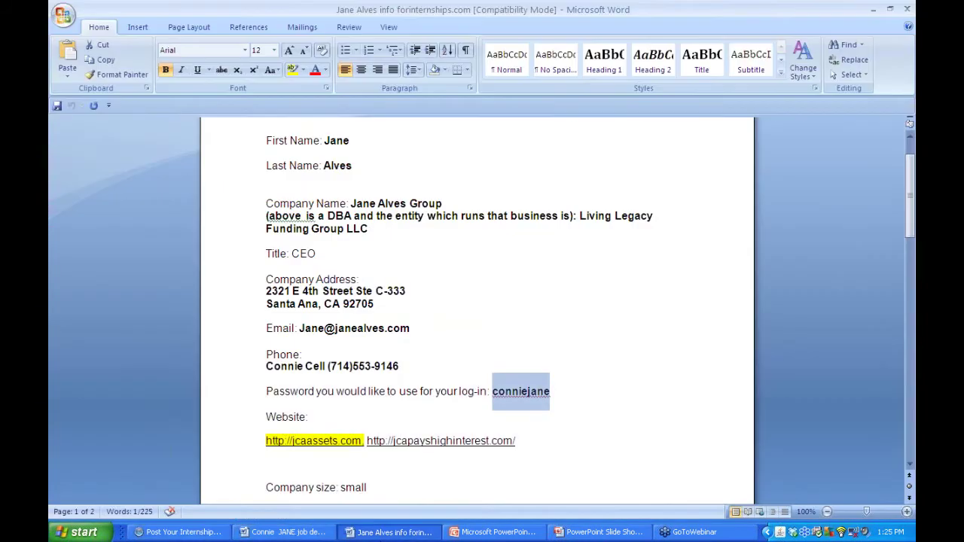
{"action": "left_click", "coordinate": [168, 532]}
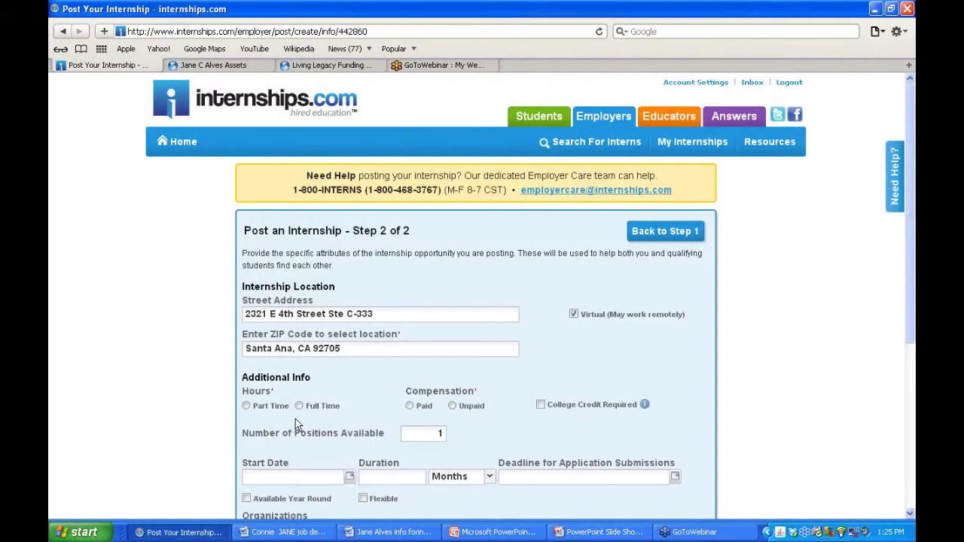
{"action": "left_click", "coordinate": [246, 405]}
{"action": "left_click", "coordinate": [453, 405]}
{"action": "left_click", "coordinate": [646, 406]}
- Re-enter 1 as the Number of Positions
{"action": "scroll", "coordinate": [515, 431], "scroll_direction": "down", "scroll_amount": 2}
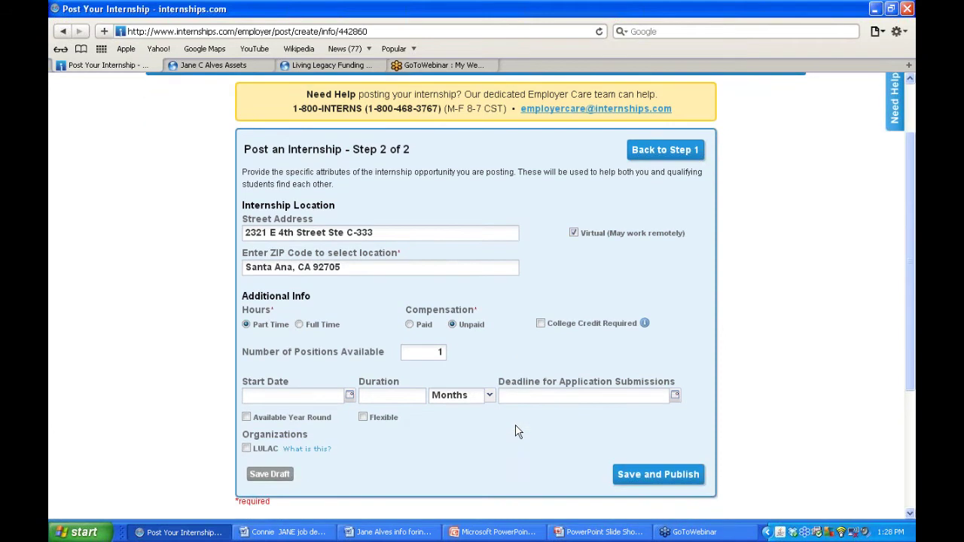
{"action": "left_click", "coordinate": [439, 352]}
{"action": "key", "text": "BackSpace"}
{"action": "type", "text": "1"}
- Pick 11/14/2011 as a flexible start date, then tick Available Year Round
{"action": "left_click", "coordinate": [349, 396]}
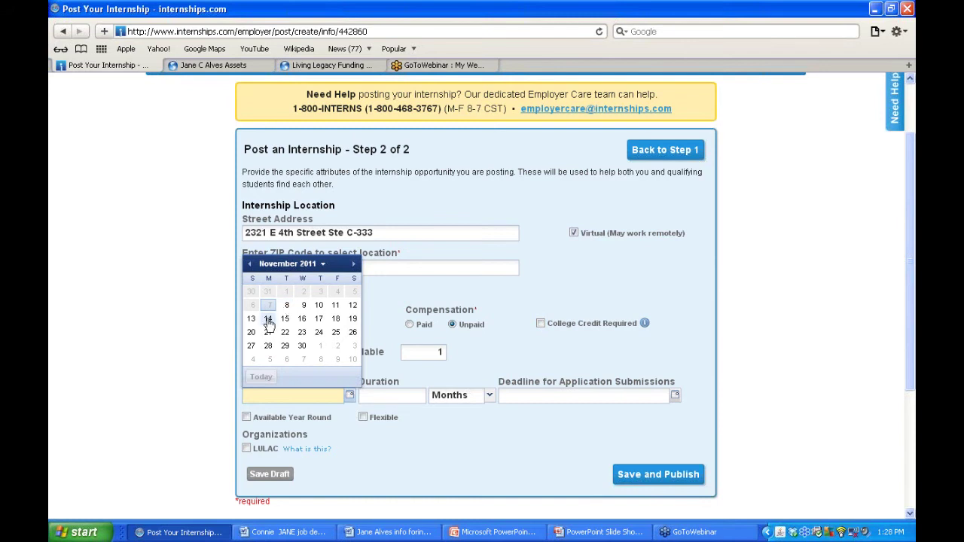
{"action": "left_click", "coordinate": [268, 319]}
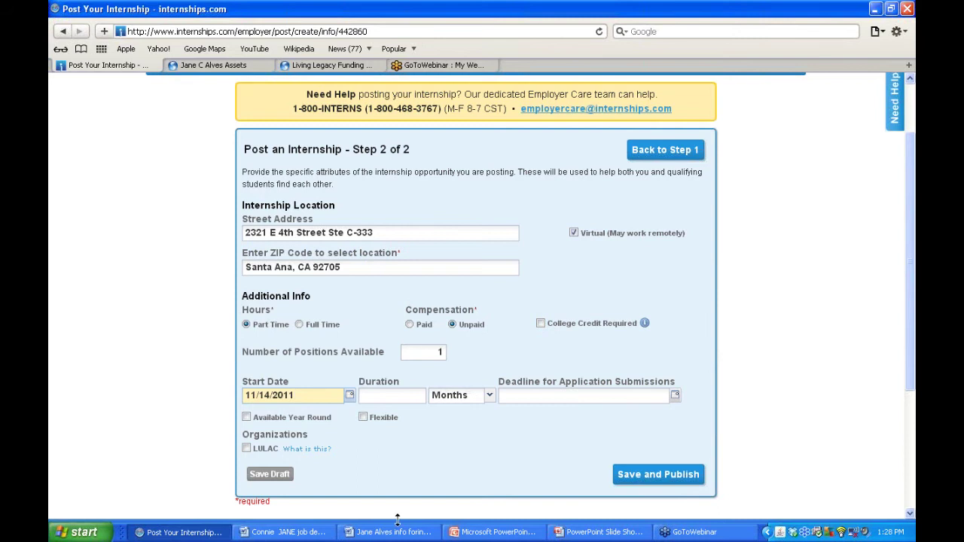
{"action": "left_click", "coordinate": [362, 418]}
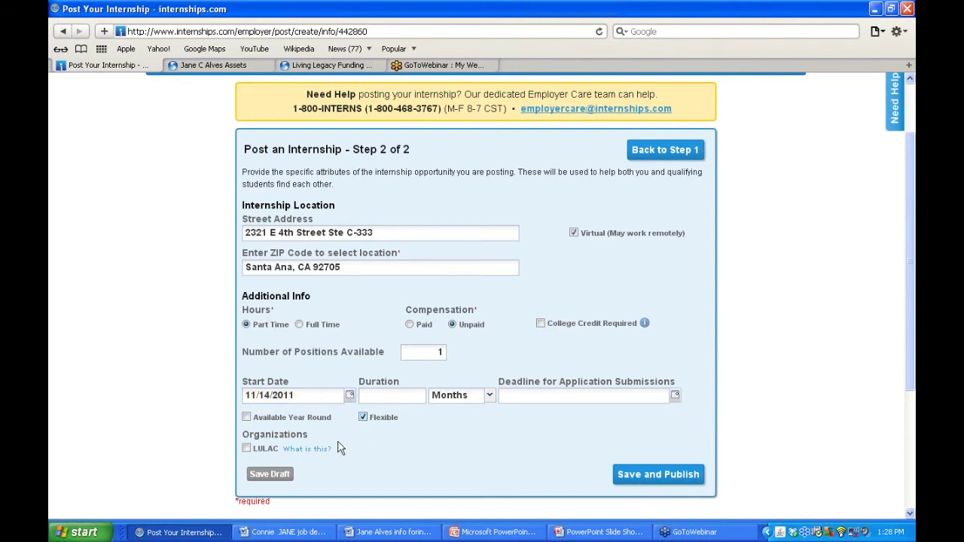
{"action": "left_click", "coordinate": [247, 417]}
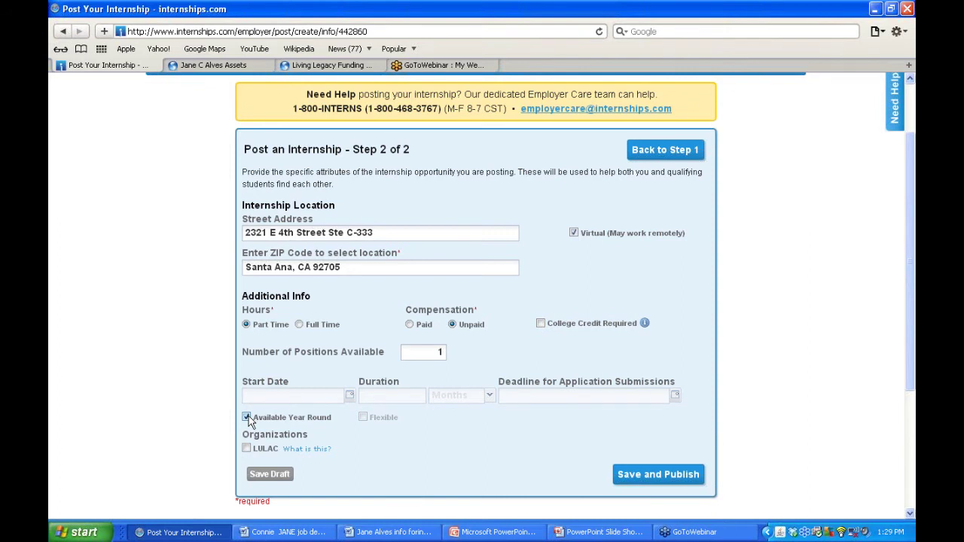
- Re-tick Available Year Round with Duration left empty, then open the LULAC 'What is this?' page
{"action": "left_click", "coordinate": [247, 417]}
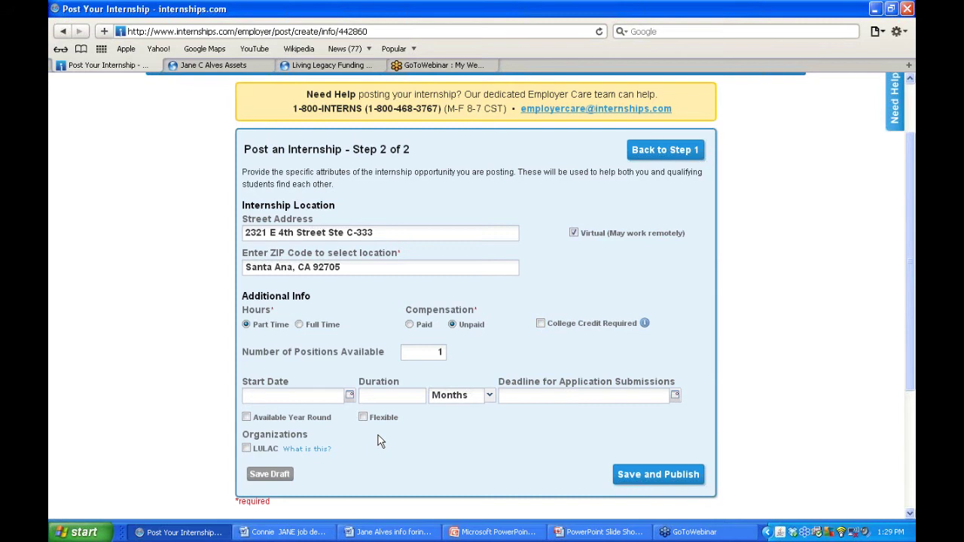
{"action": "left_click", "coordinate": [368, 398]}
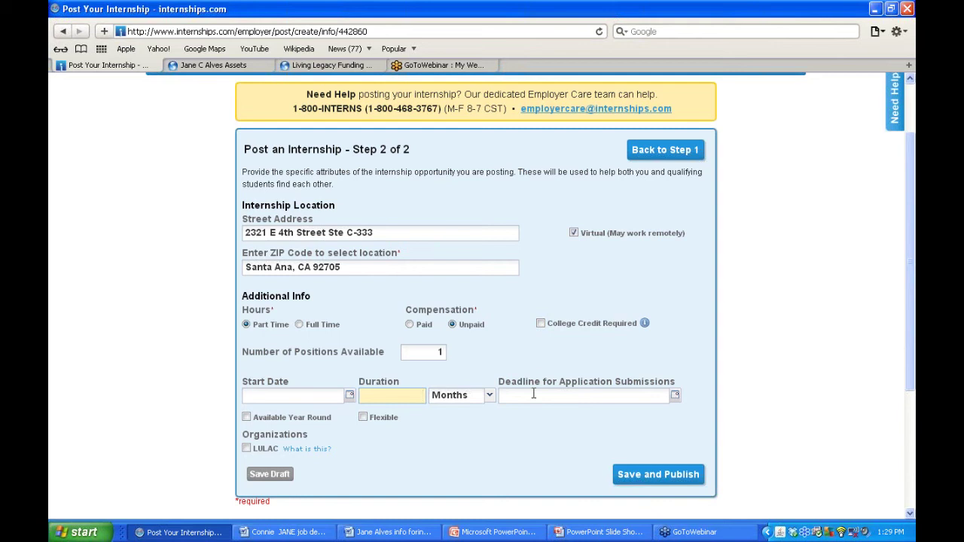
{"action": "left_click", "coordinate": [368, 479]}
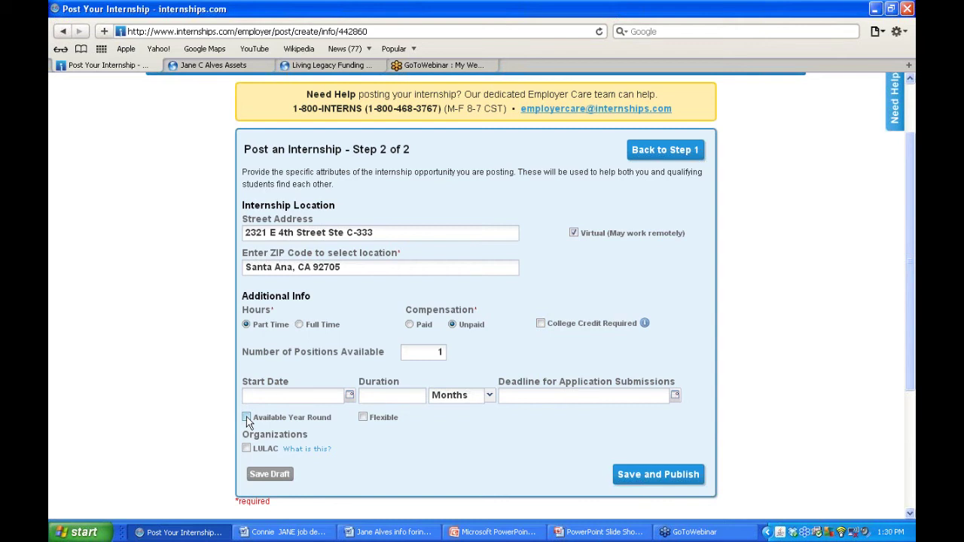
{"action": "left_click", "coordinate": [246, 416]}
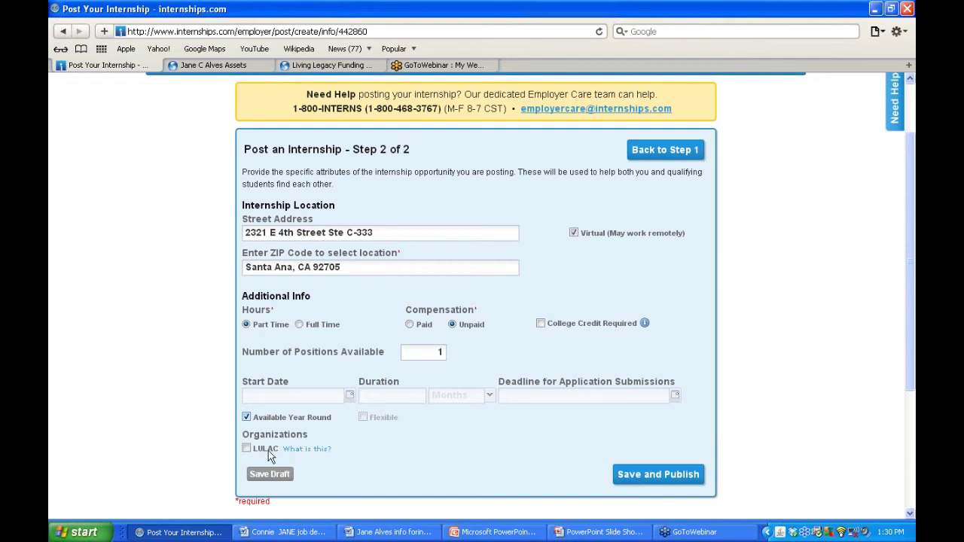
{"action": "left_click", "coordinate": [301, 450]}
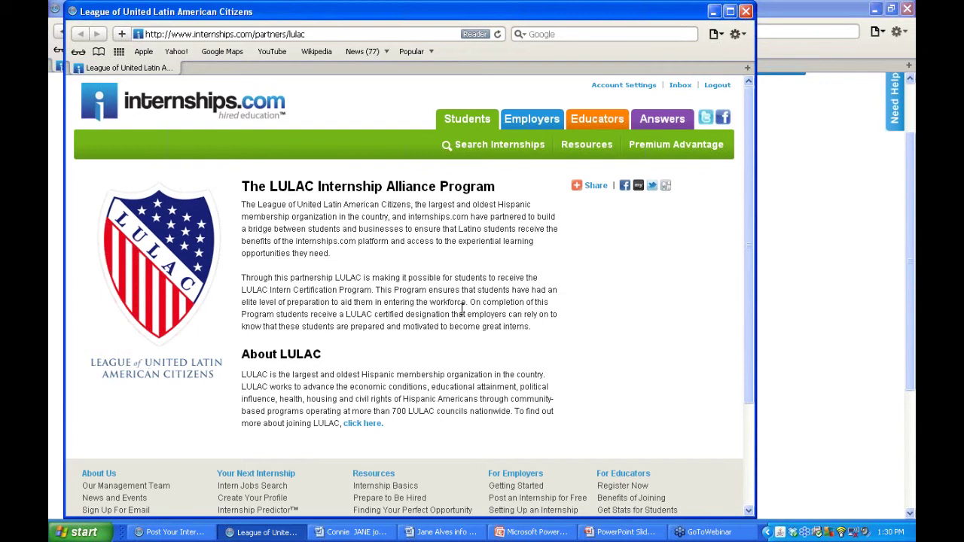
- Scroll the LULAC Internship Alliance page, then close its window to return to Step 2
{"action": "scroll", "coordinate": [462, 309], "scroll_direction": "down", "scroll_amount": 1}
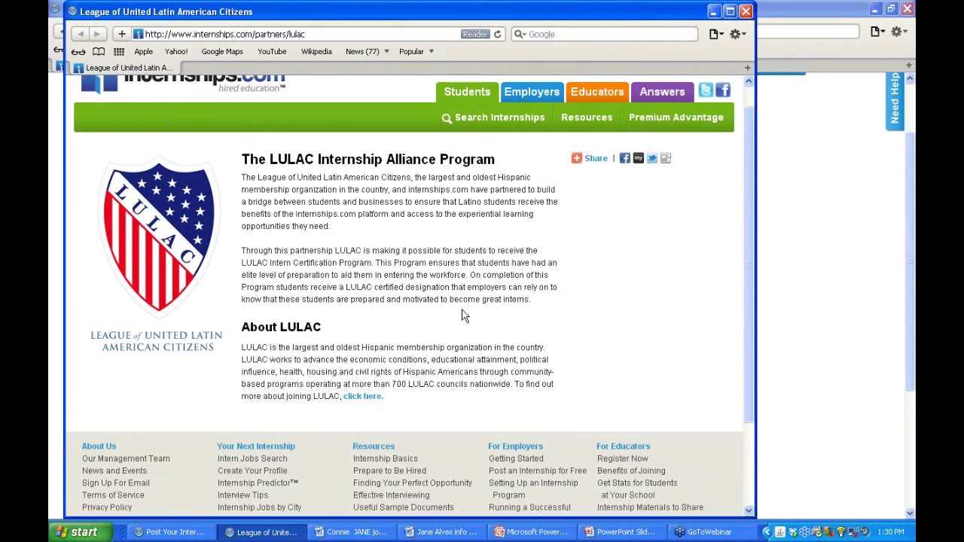
{"action": "scroll", "coordinate": [463, 315], "scroll_direction": "up", "scroll_amount": 1}
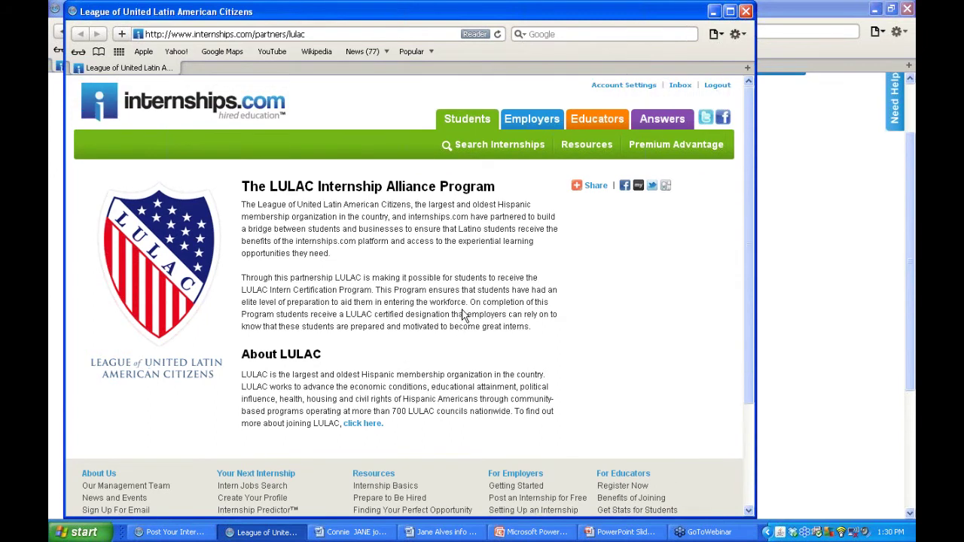
{"action": "left_click", "coordinate": [746, 12]}
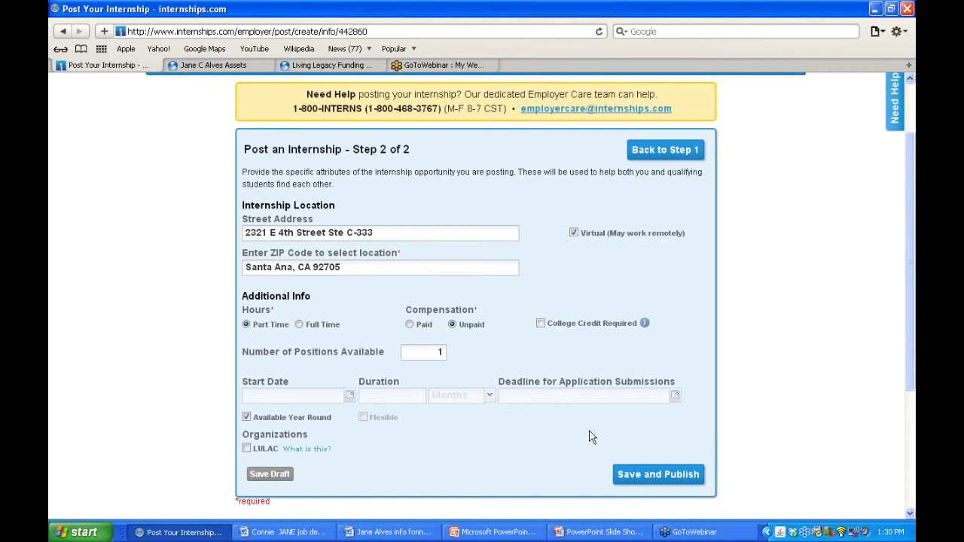
{"action": "left_click", "coordinate": [666, 483]}
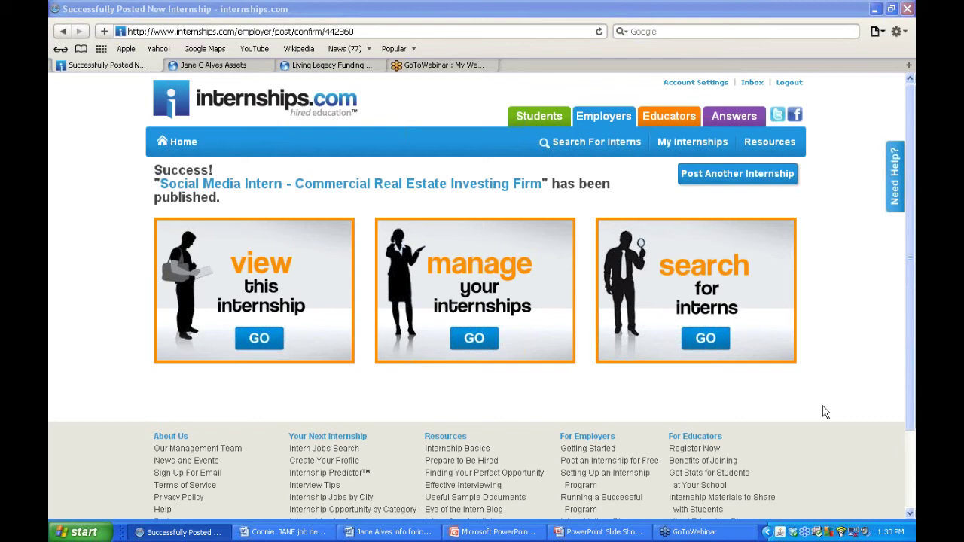
{"action": "left_click", "coordinate": [258, 339]}
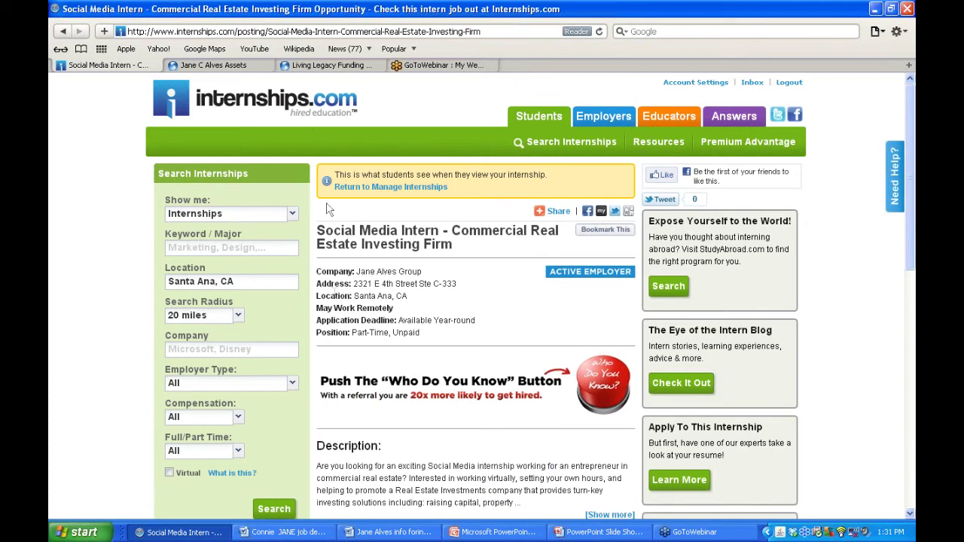
{"action": "left_click", "coordinate": [214, 246]}
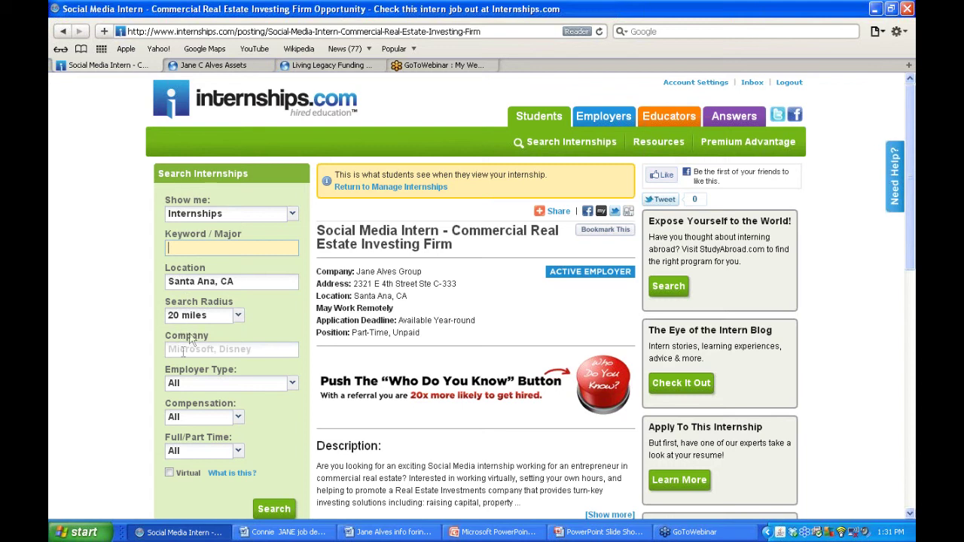
{"action": "left_click", "coordinate": [182, 352]}
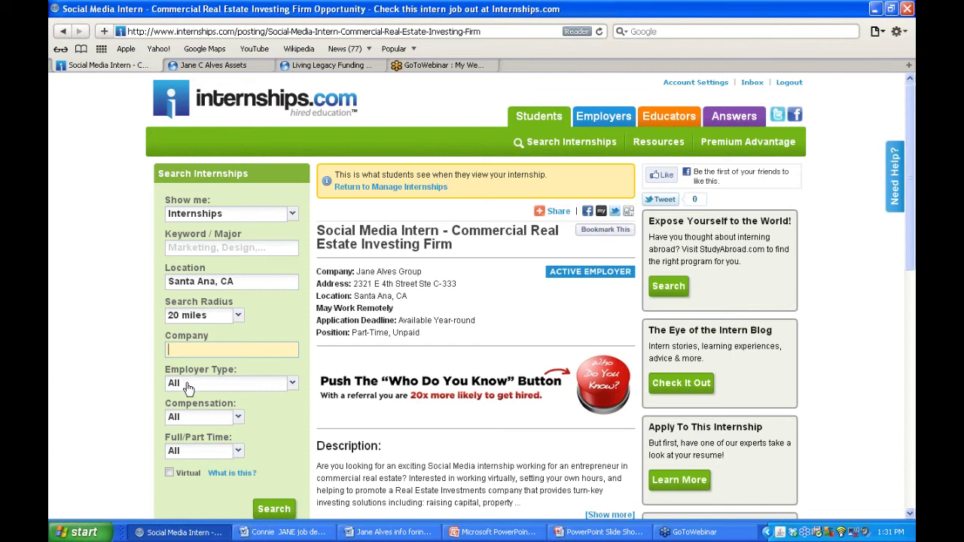
{"action": "left_click", "coordinate": [189, 384]}
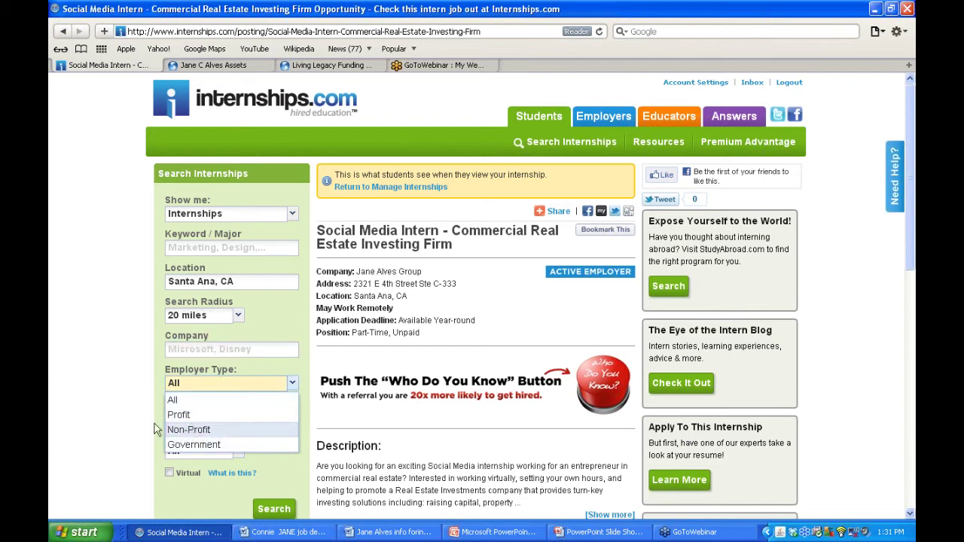
{"action": "left_click", "coordinate": [128, 423]}
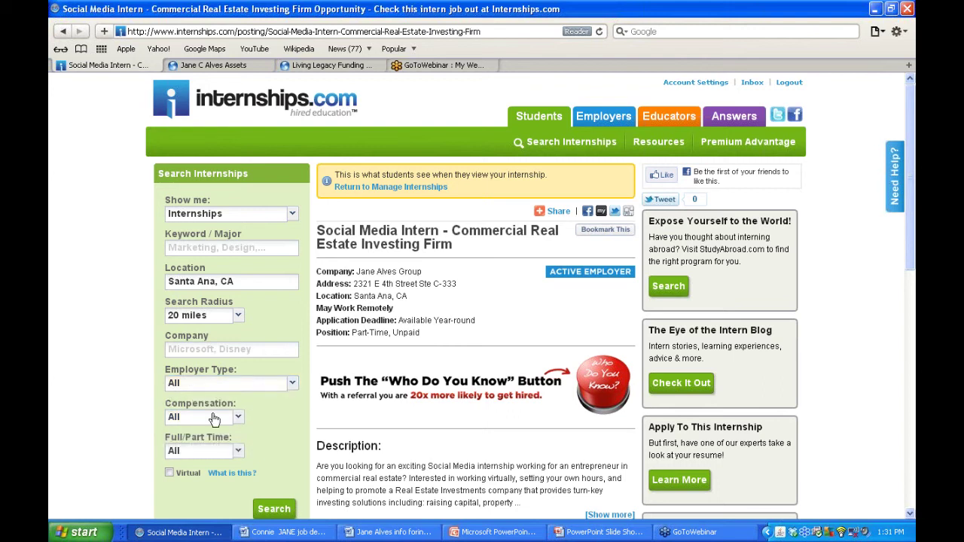
{"action": "left_click", "coordinate": [238, 418]}
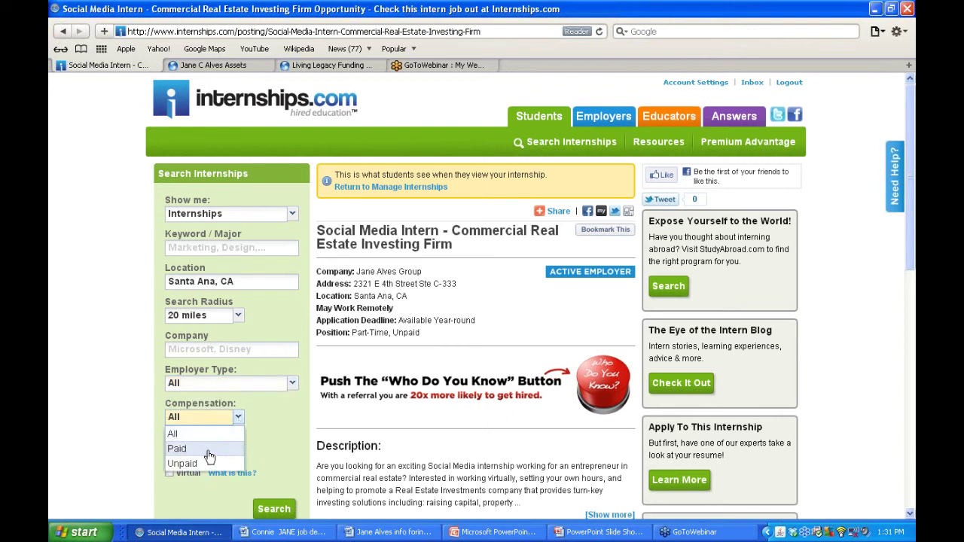
{"action": "left_click", "coordinate": [113, 450]}
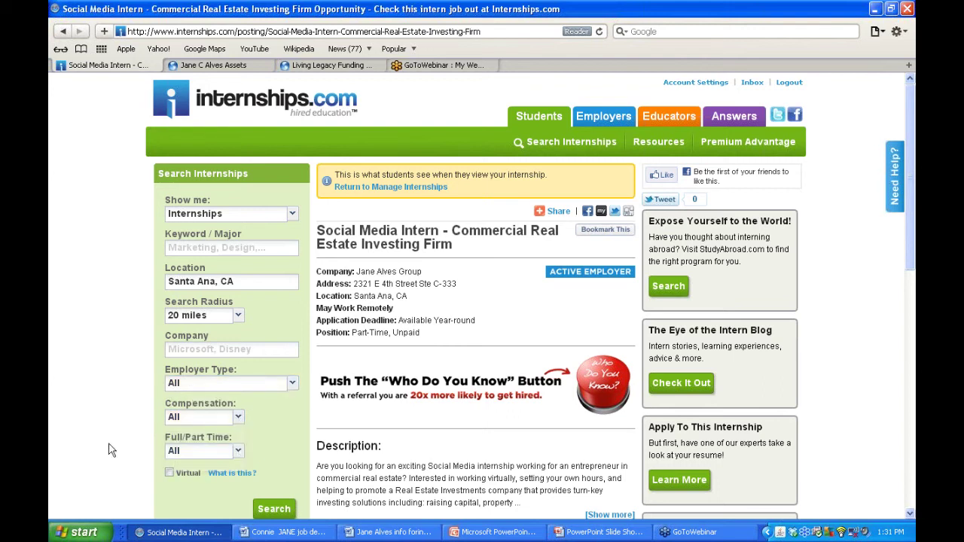
{"action": "left_click", "coordinate": [238, 453]}
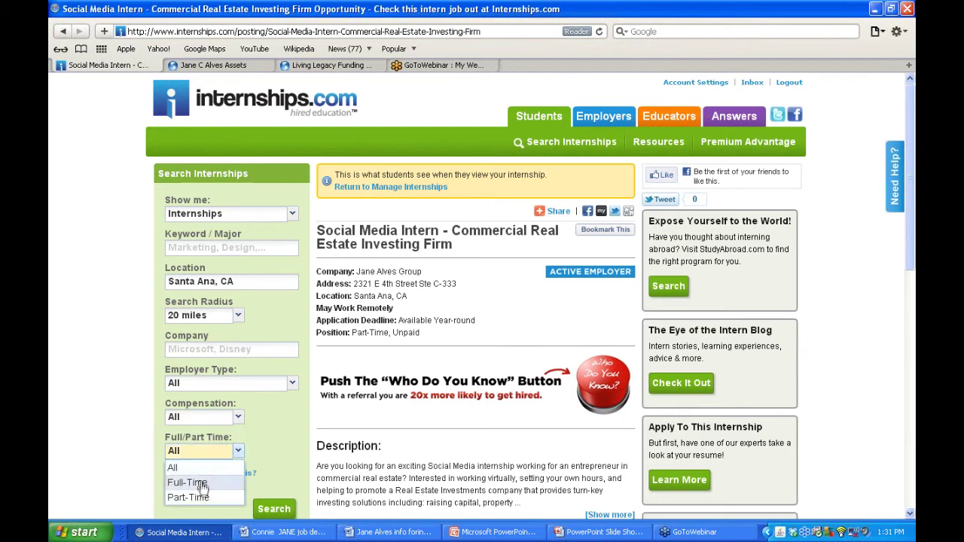
{"action": "left_click", "coordinate": [112, 449]}
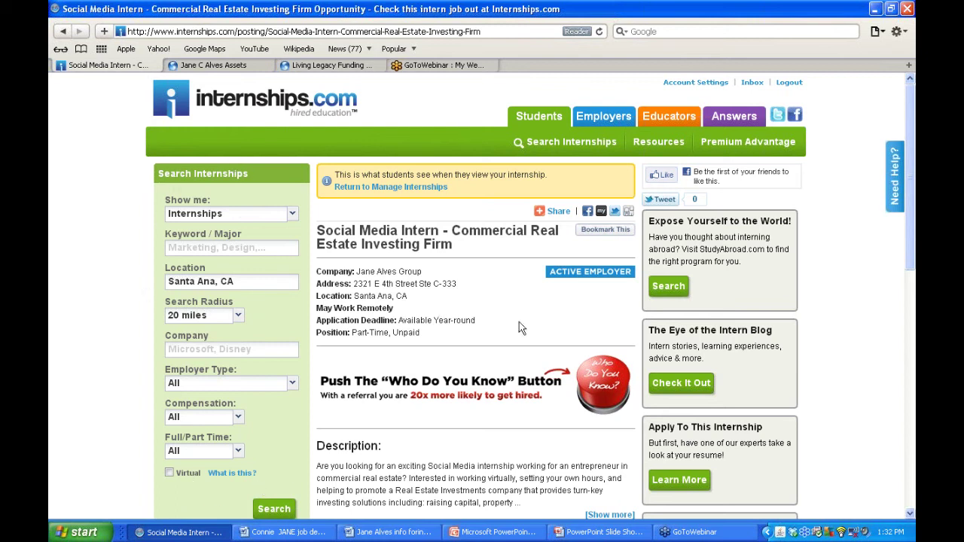
- Read the Social Media Intern posting's description and requirements, then return to Manage Internships
{"action": "scroll", "coordinate": [519, 328], "scroll_direction": "down", "scroll_amount": 1}
{"action": "scroll", "coordinate": [519, 327], "scroll_direction": "down", "scroll_amount": 1}
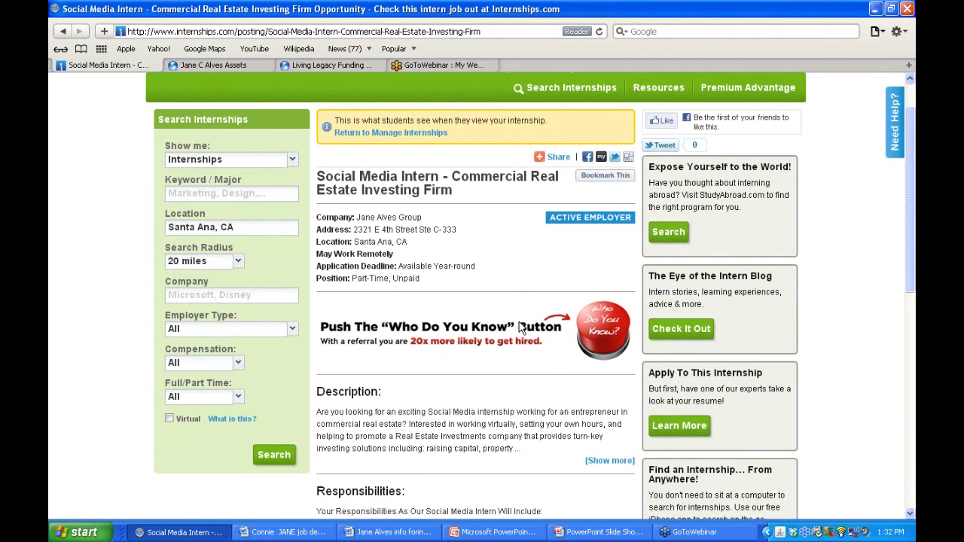
{"action": "scroll", "coordinate": [518, 325], "scroll_direction": "down", "scroll_amount": 1}
{"action": "scroll", "coordinate": [519, 326], "scroll_direction": "down", "scroll_amount": 2}
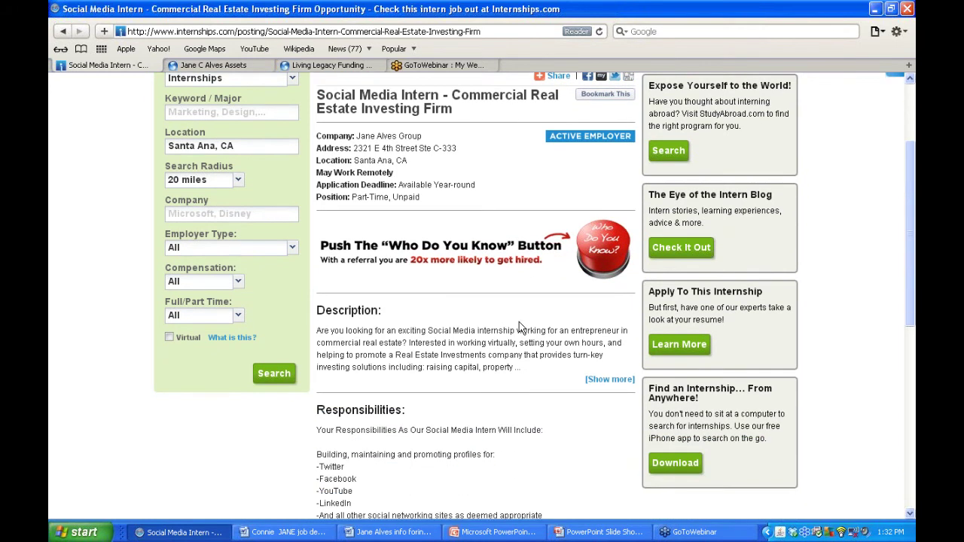
{"action": "scroll", "coordinate": [518, 327], "scroll_direction": "down", "scroll_amount": 1}
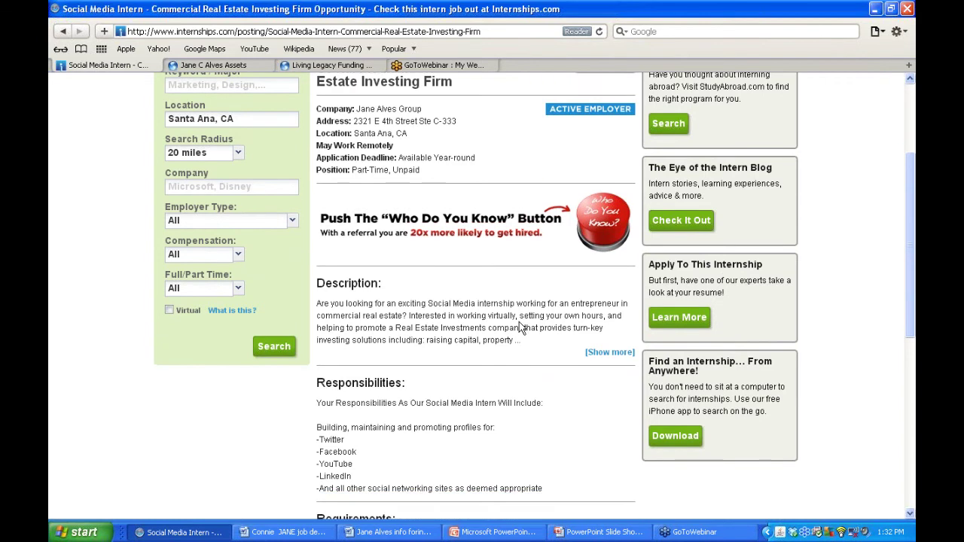
{"action": "scroll", "coordinate": [519, 328], "scroll_direction": "down", "scroll_amount": 6}
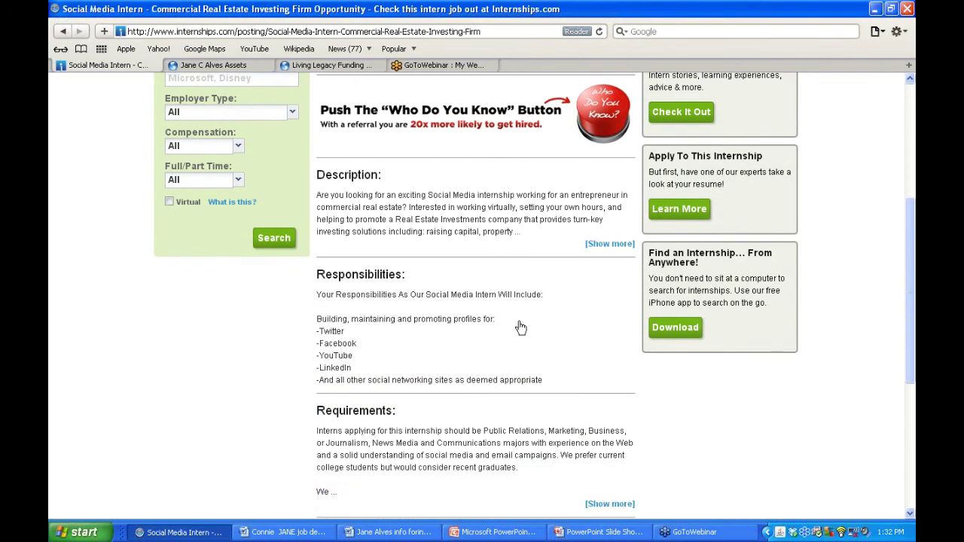
{"action": "scroll", "coordinate": [519, 325], "scroll_direction": "down", "scroll_amount": 1}
{"action": "scroll", "coordinate": [518, 322], "scroll_direction": "up", "scroll_amount": 1}
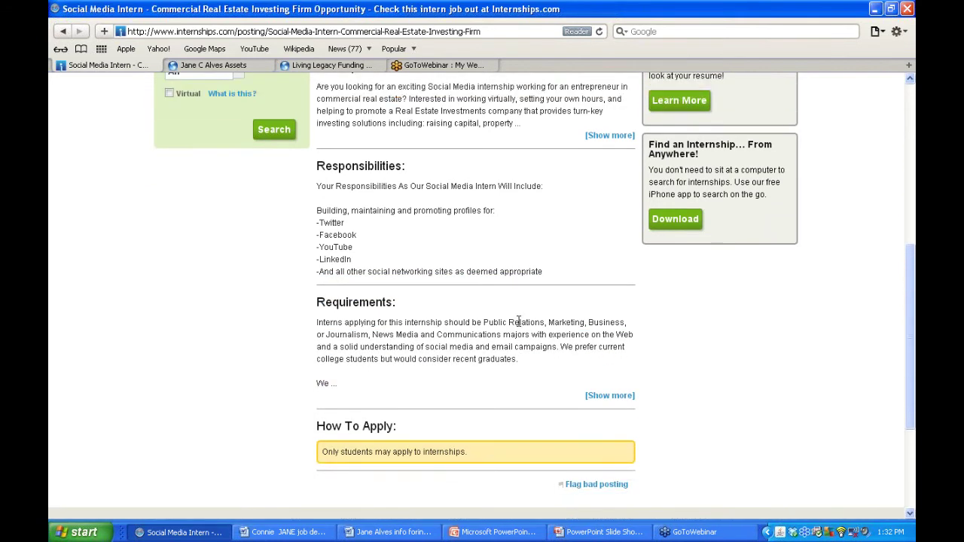
{"action": "scroll", "coordinate": [518, 321], "scroll_direction": "up", "scroll_amount": 13}
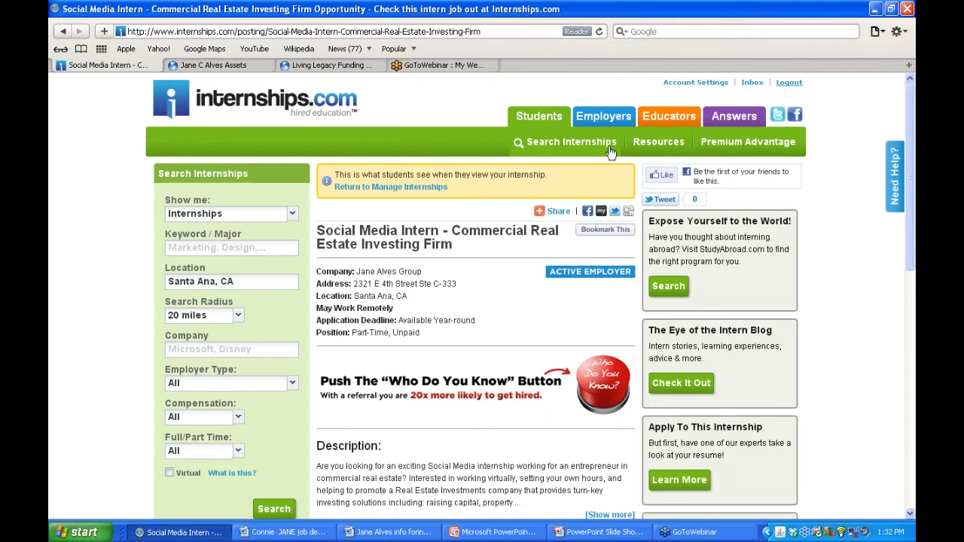
{"action": "left_click", "coordinate": [396, 189]}
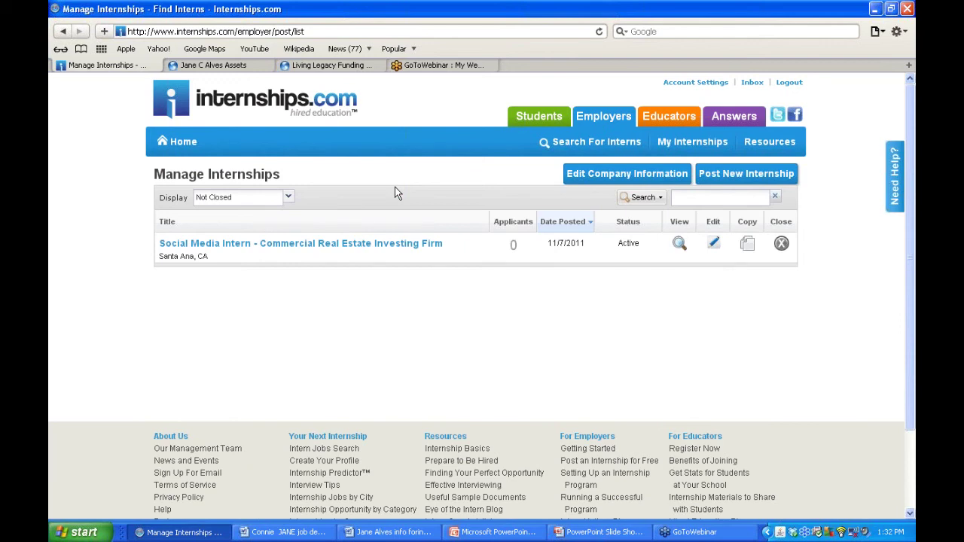
{"action": "left_click", "coordinate": [390, 531]}
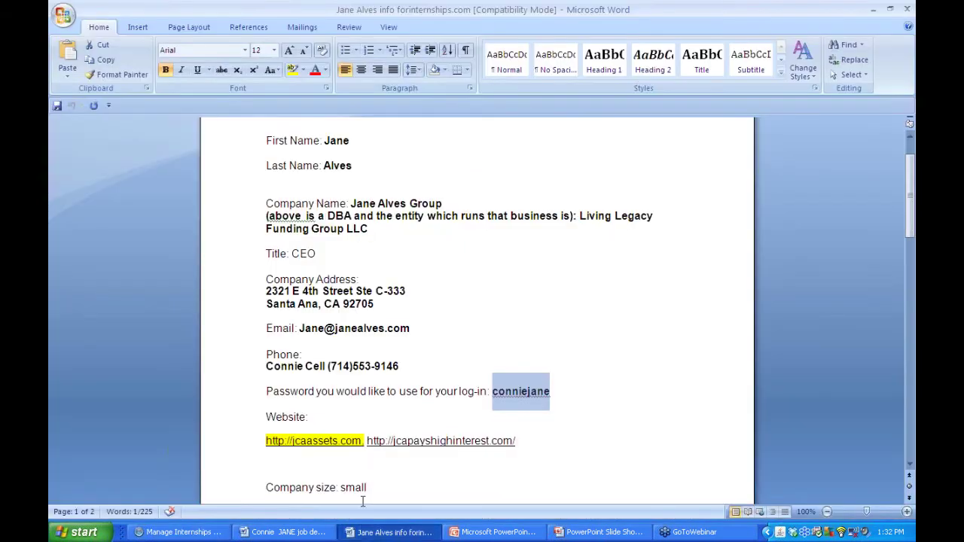
{"action": "left_click", "coordinate": [181, 531]}
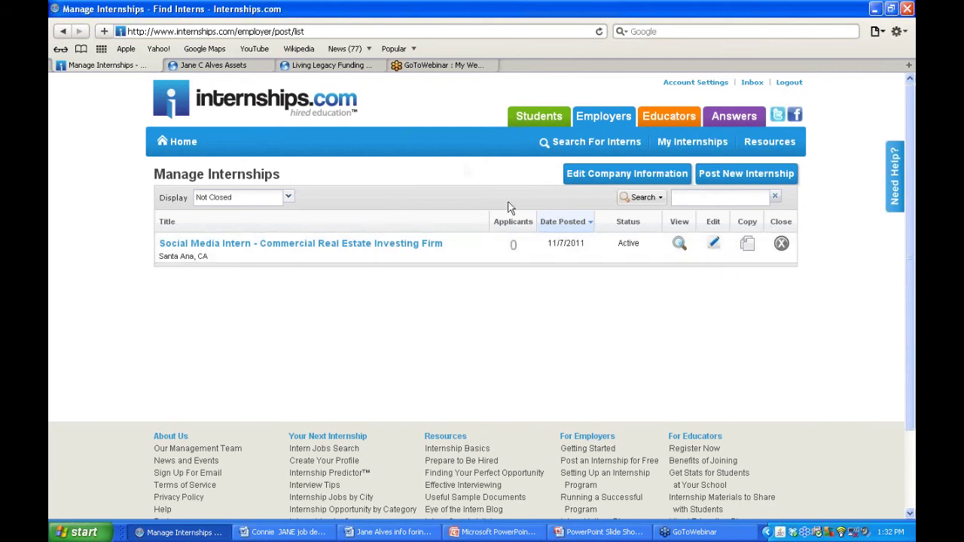
{"action": "mouse_move", "coordinate": [682, 154]}
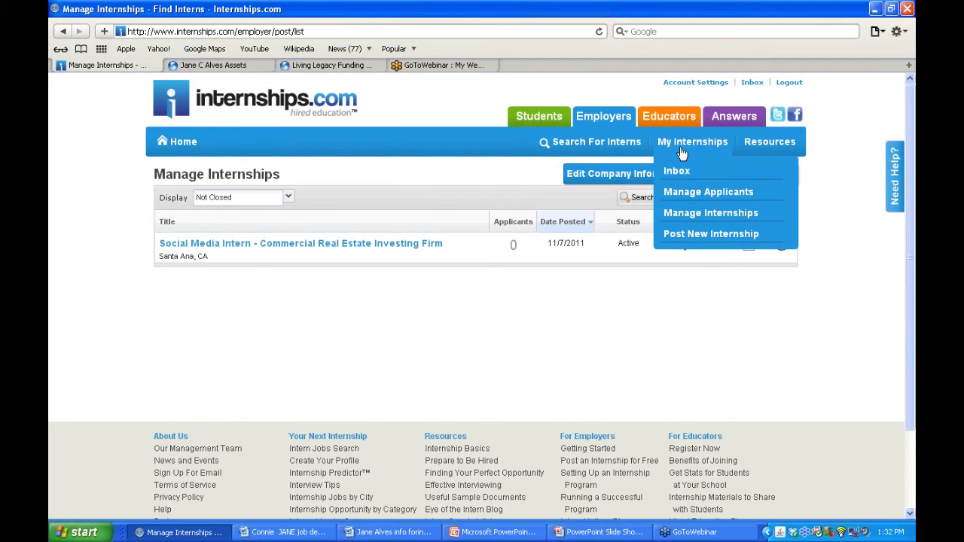
{"action": "left_click", "coordinate": [679, 171]}
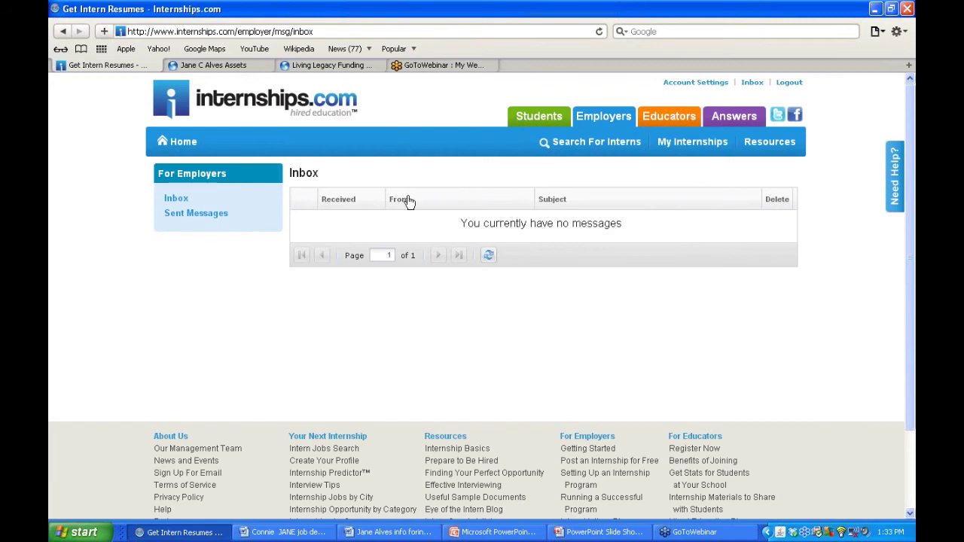
{"action": "mouse_move", "coordinate": [692, 145]}
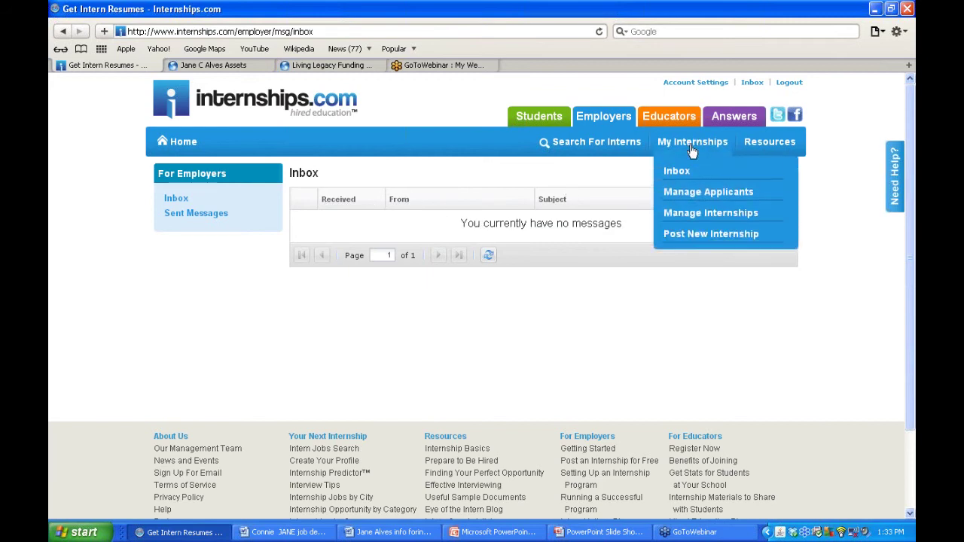
{"action": "left_click", "coordinate": [691, 194]}
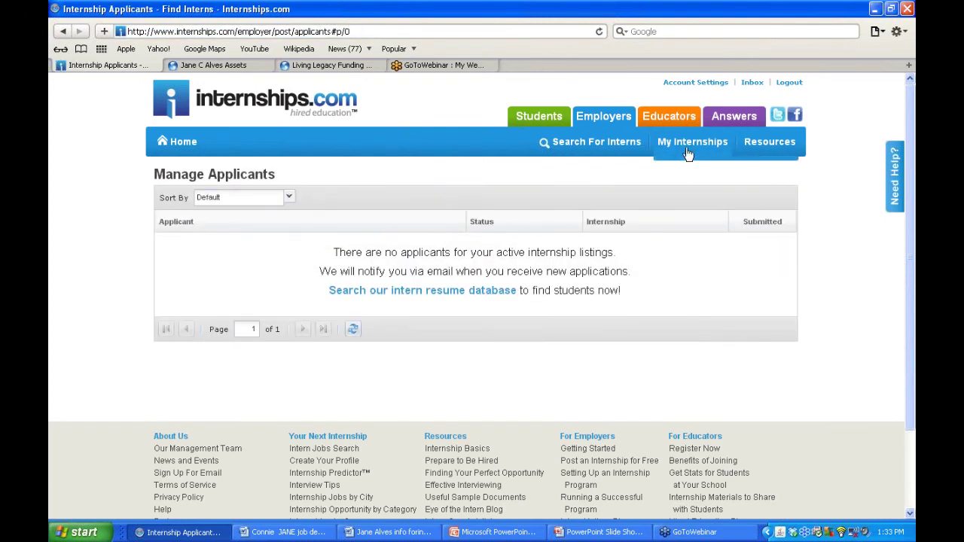
{"action": "mouse_move", "coordinate": [688, 150]}
{"action": "left_click", "coordinate": [687, 215]}
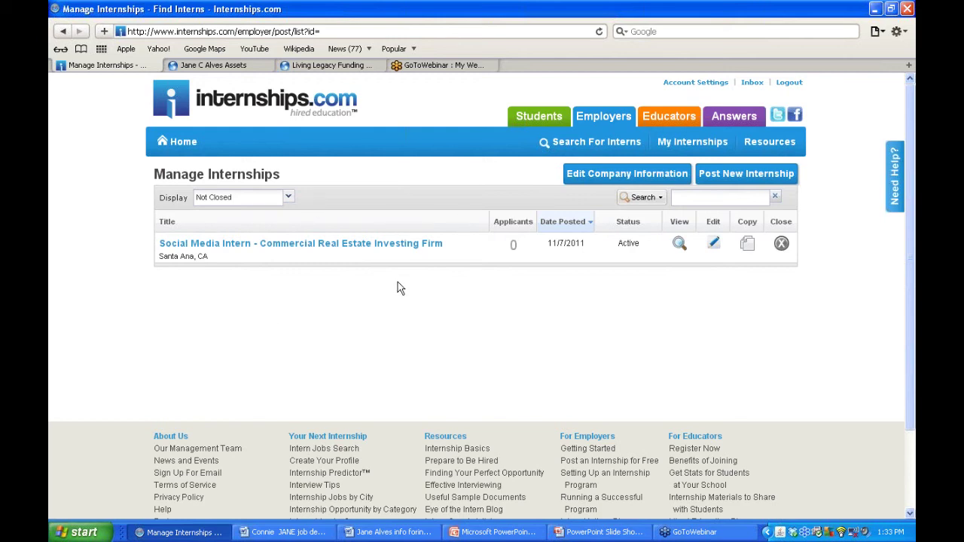
- Choose Post New Internship to get a blank Step 1 of 2 posting form
{"action": "mouse_move", "coordinate": [689, 143]}
{"action": "left_click", "coordinate": [687, 234]}
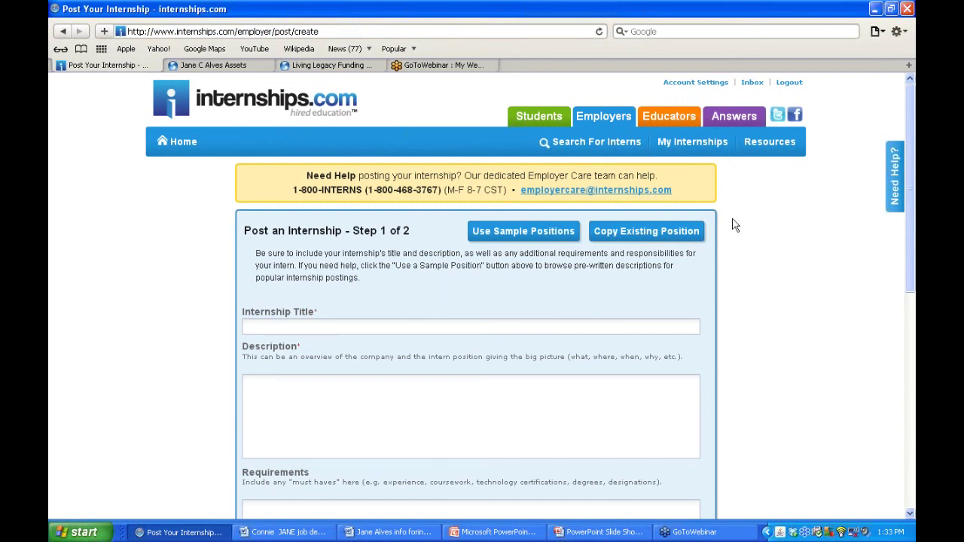
- Log out, then log back in with the other employer account's e-mail and password
{"action": "left_click", "coordinate": [791, 85]}
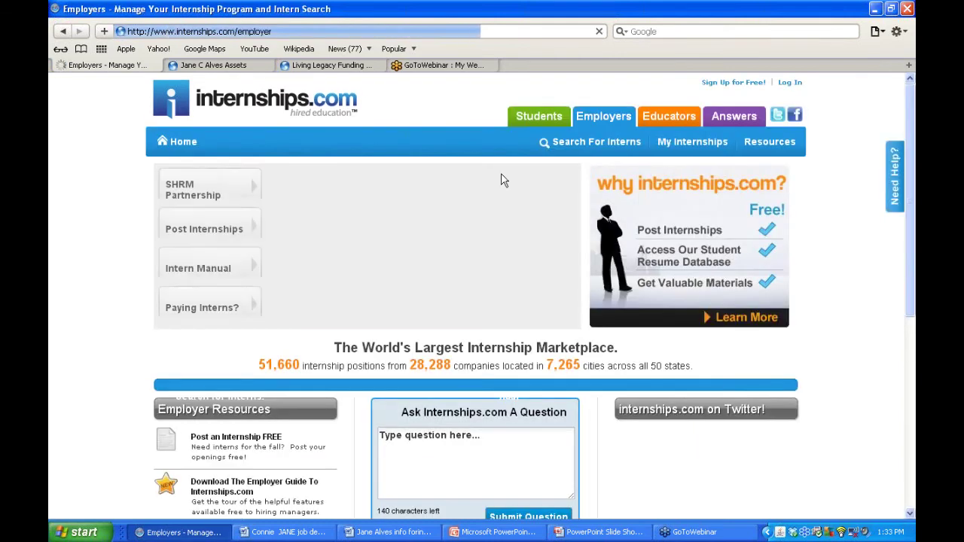
{"action": "left_click", "coordinate": [787, 85]}
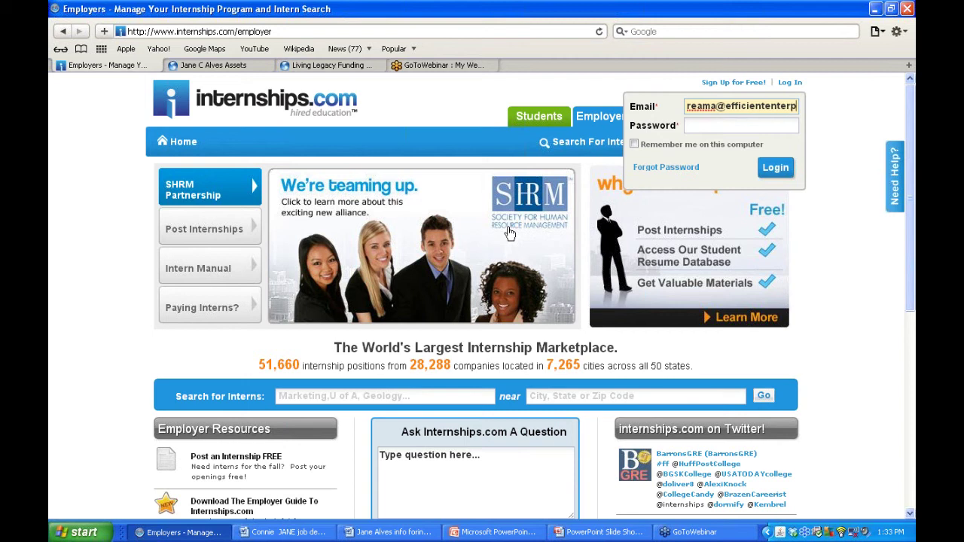
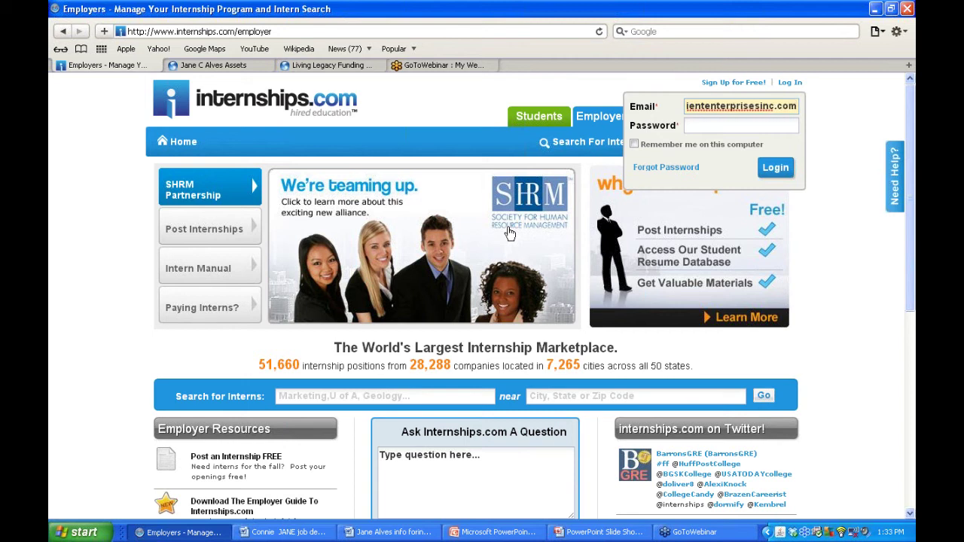
{"action": "key", "text": "Tab"}
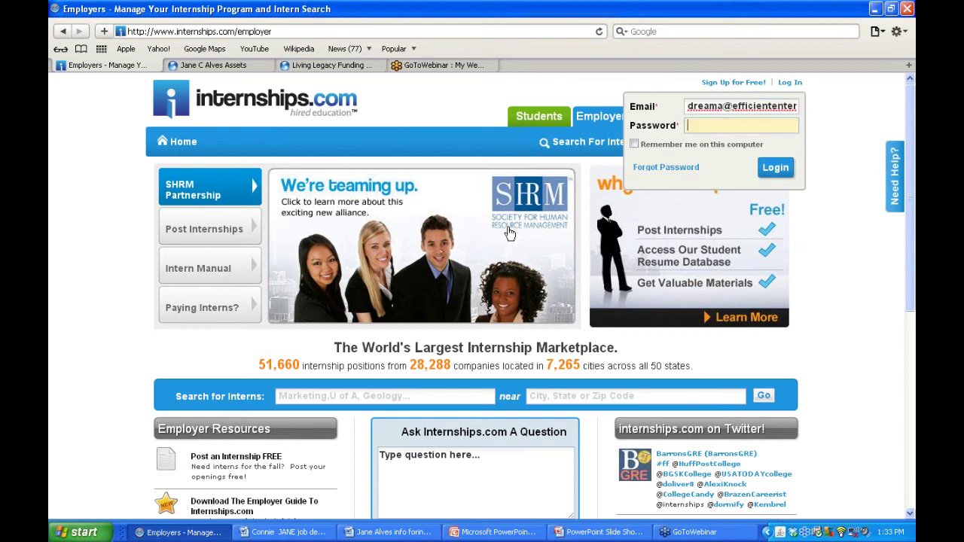
{"action": "type", "text": "•••"}
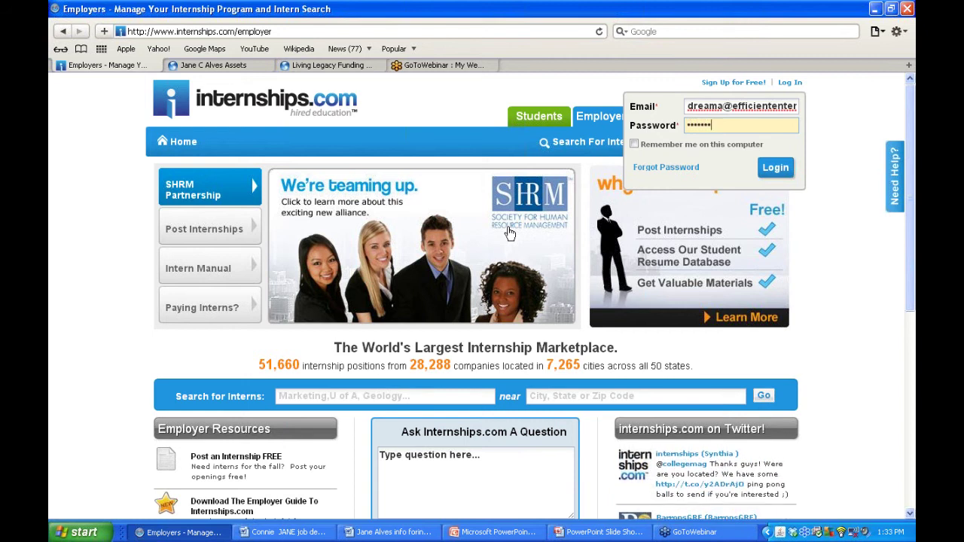
{"action": "key", "text": "Return"}
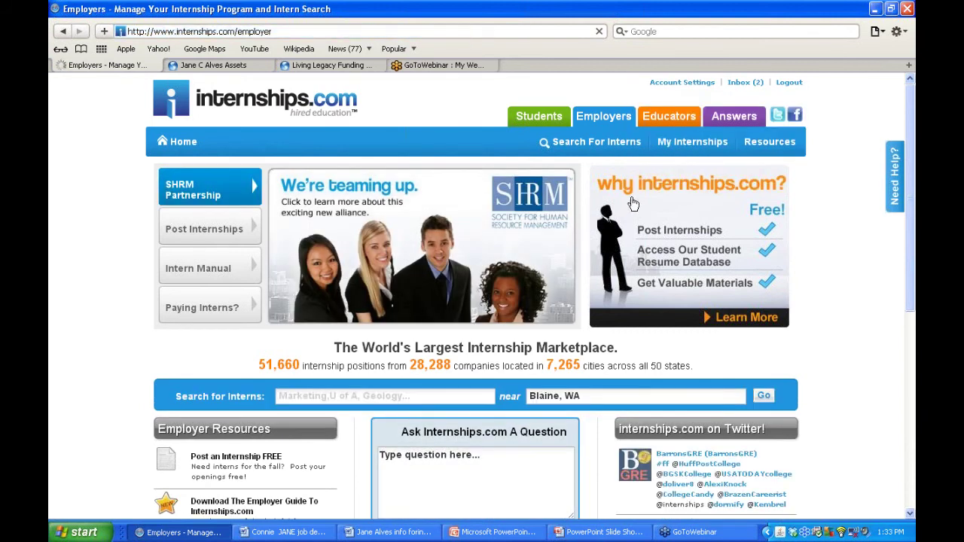
- Browse the employer inbox and open the newest PR Intern - Entrepreneurial application
{"action": "mouse_move", "coordinate": [679, 152]}
{"action": "left_click", "coordinate": [677, 174]}
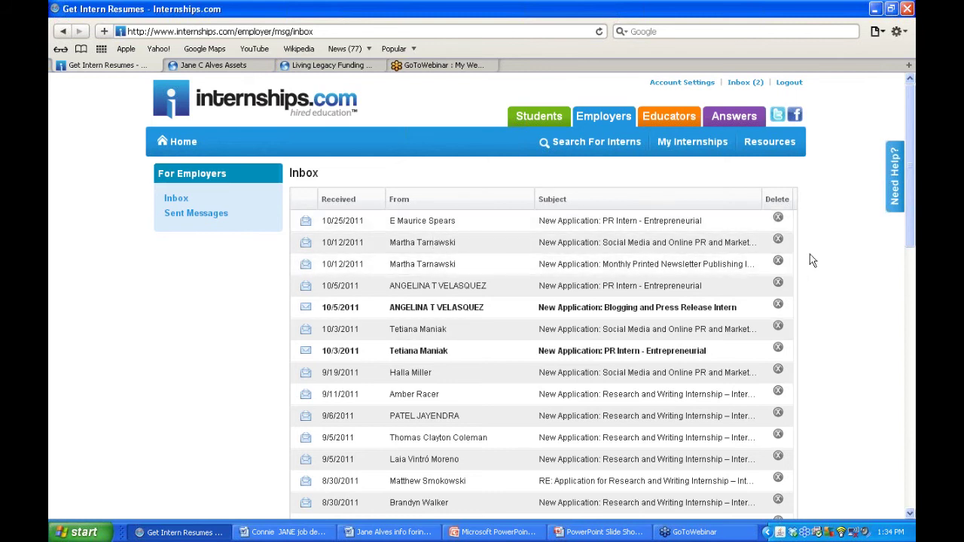
{"action": "left_click_drag", "start_coordinate": [909, 195], "coordinate": [883, 165]}
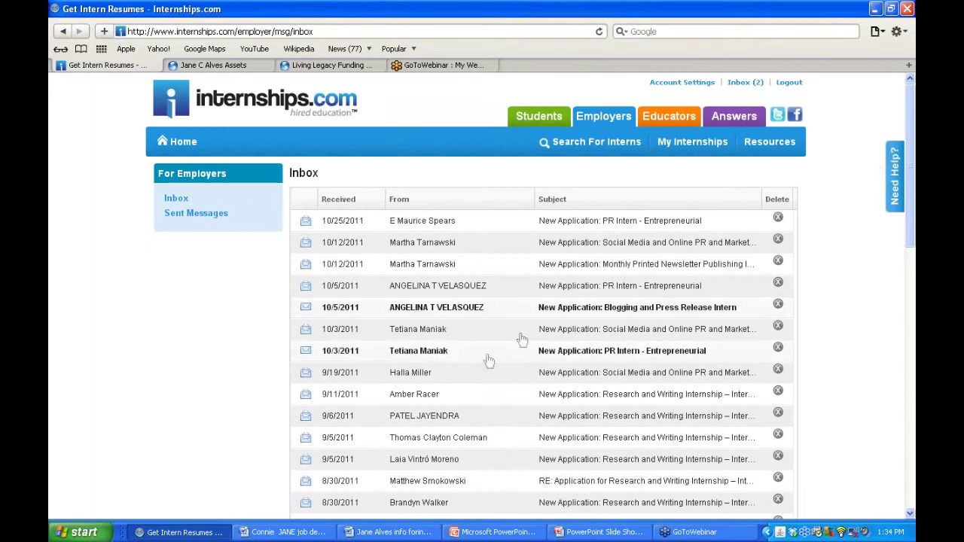
{"action": "mouse_move", "coordinate": [911, 245]}
{"action": "left_mouse_down"}
{"action": "mouse_move", "coordinate": [890, 444]}
{"action": "mouse_move", "coordinate": [905, 242]}
{"action": "left_mouse_up"}
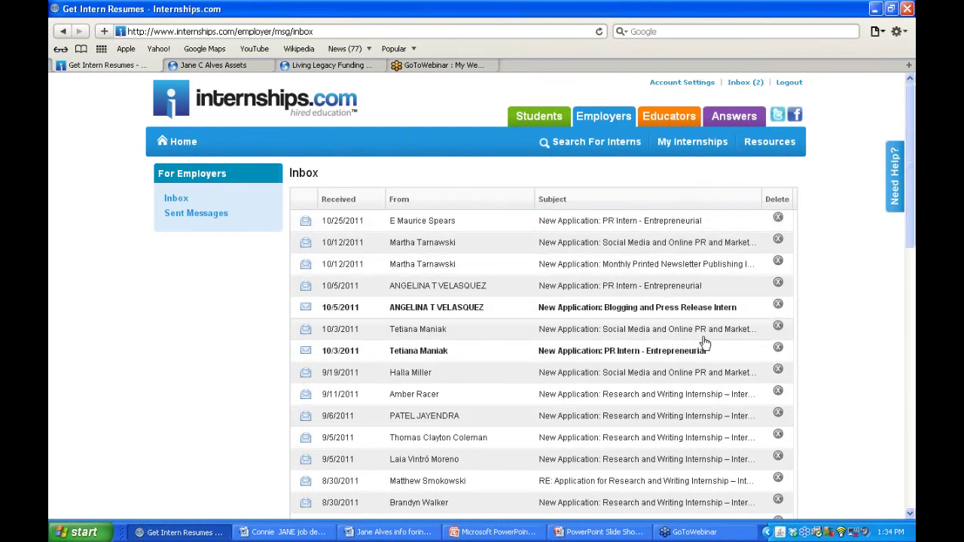
{"action": "left_click_drag", "start_coordinate": [910, 205], "coordinate": [901, 268]}
{"action": "scroll", "coordinate": [900, 260], "scroll_direction": "up", "scroll_amount": 5}
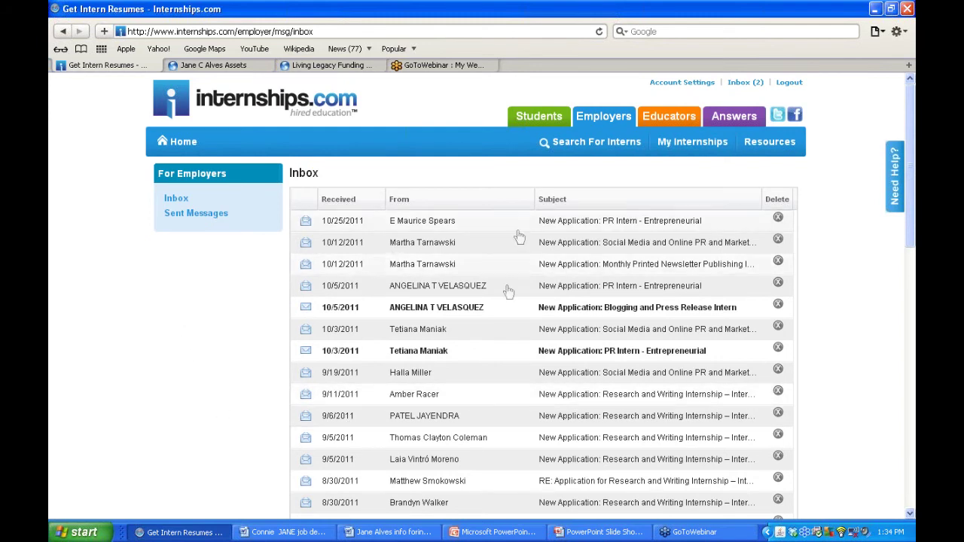
{"action": "left_click", "coordinate": [474, 231]}
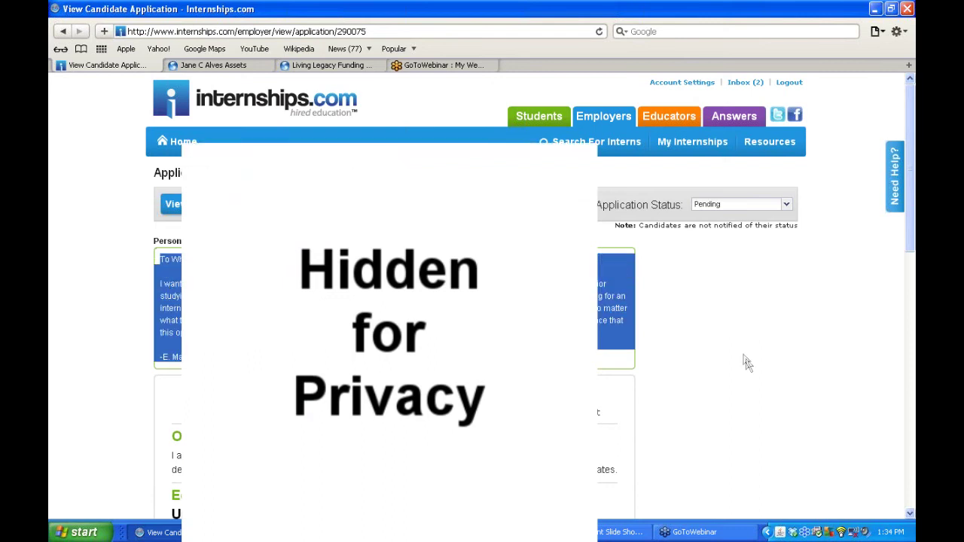
- Review the PR Intern - Entrepreneurial application, then start a Contact Candidate message
{"action": "scroll", "coordinate": [746, 362], "scroll_direction": "down", "scroll_amount": 7}
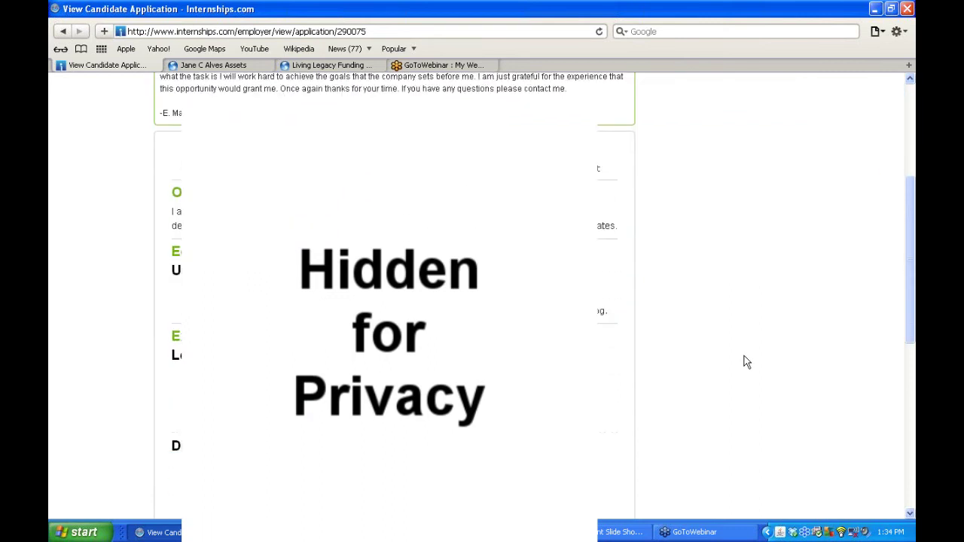
{"action": "scroll", "coordinate": [746, 362], "scroll_direction": "down", "scroll_amount": 6}
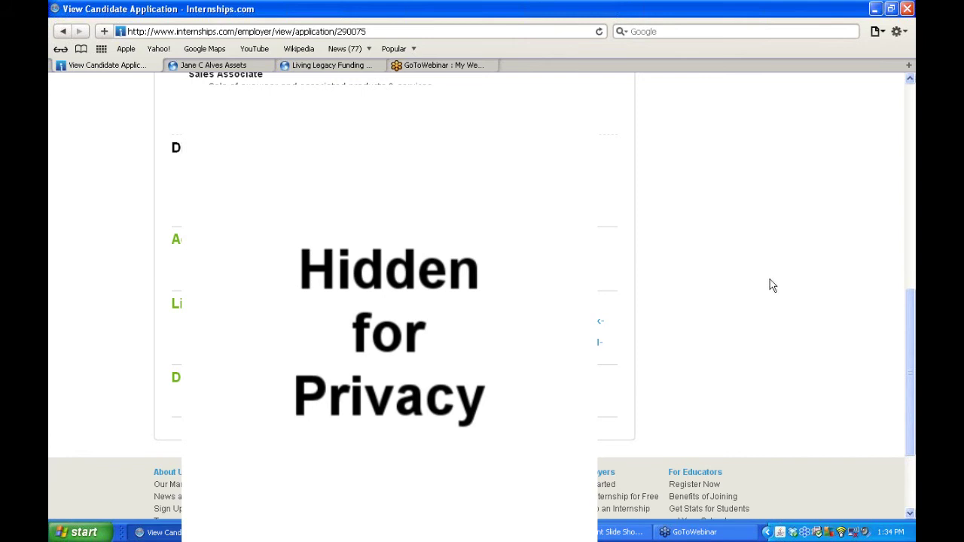
{"action": "scroll", "coordinate": [772, 284], "scroll_direction": "up", "scroll_amount": 1}
{"action": "scroll", "coordinate": [772, 285], "scroll_direction": "up", "scroll_amount": 6}
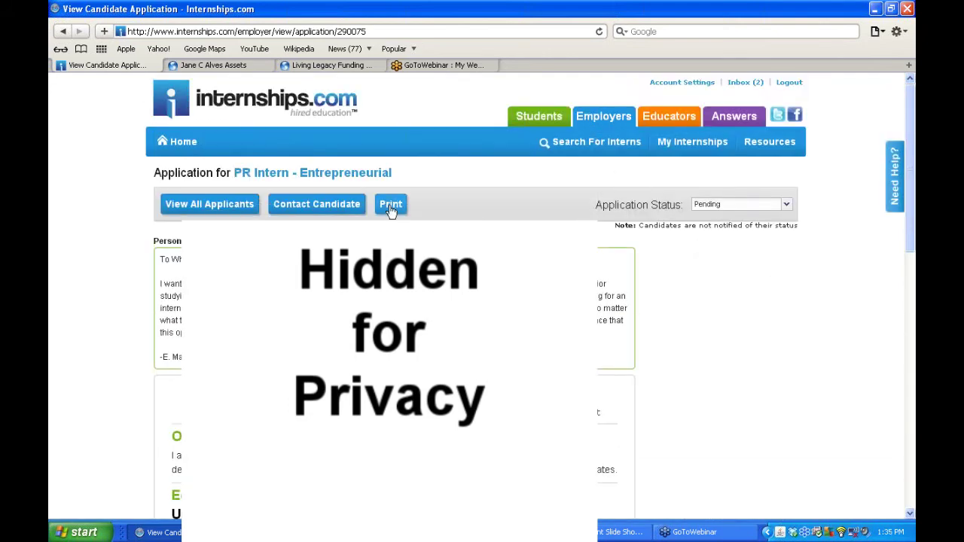
{"action": "left_click", "coordinate": [317, 212]}
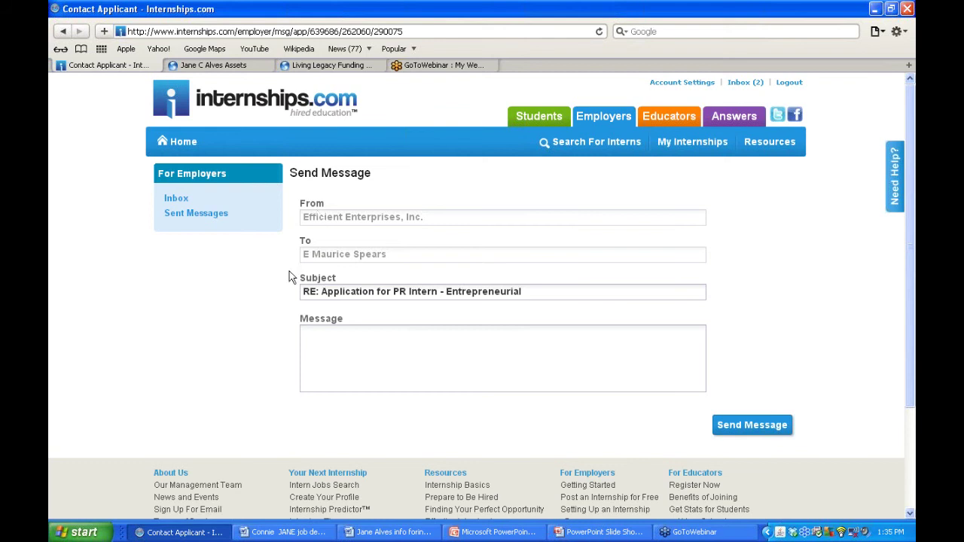
- Look over the reply to the applicant, then go back to the Inbox without sending
{"action": "left_click", "coordinate": [357, 337]}
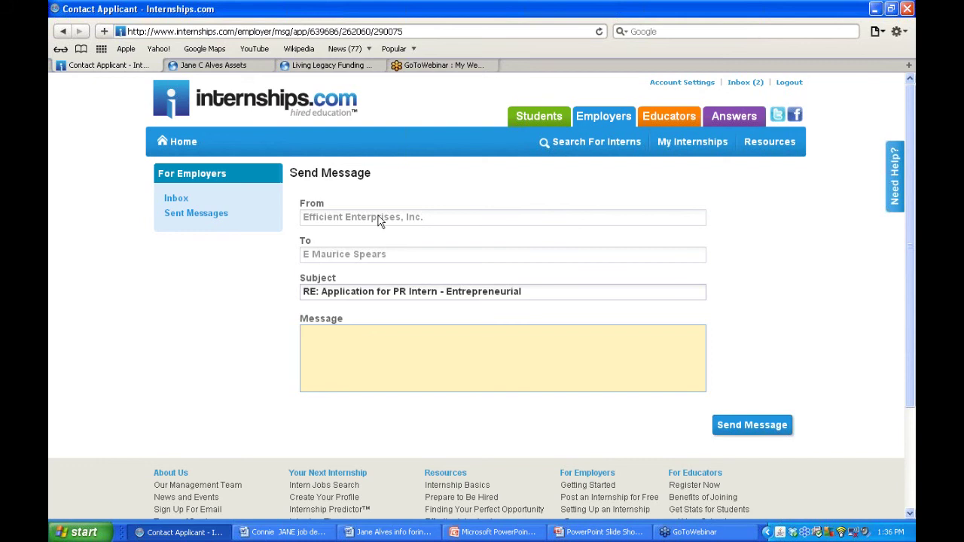
{"action": "left_click", "coordinate": [181, 201]}
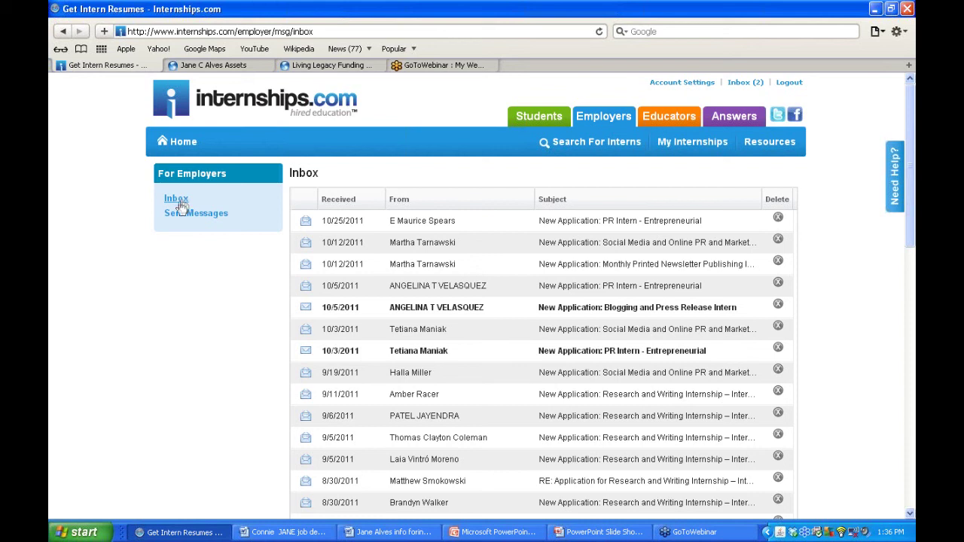
- Check Sent Messages, then return to the Inbox and scroll through the applications
{"action": "left_click", "coordinate": [182, 218]}
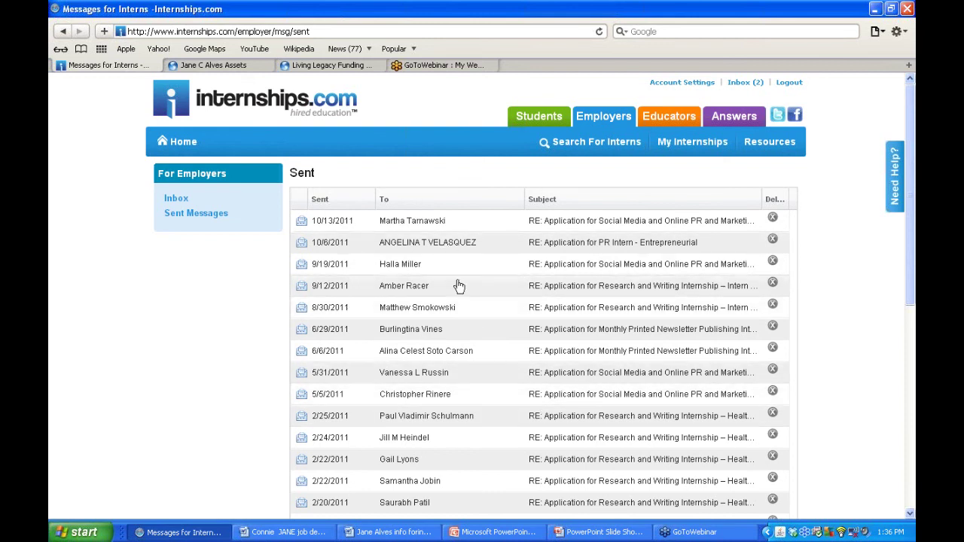
{"action": "left_click", "coordinate": [178, 200]}
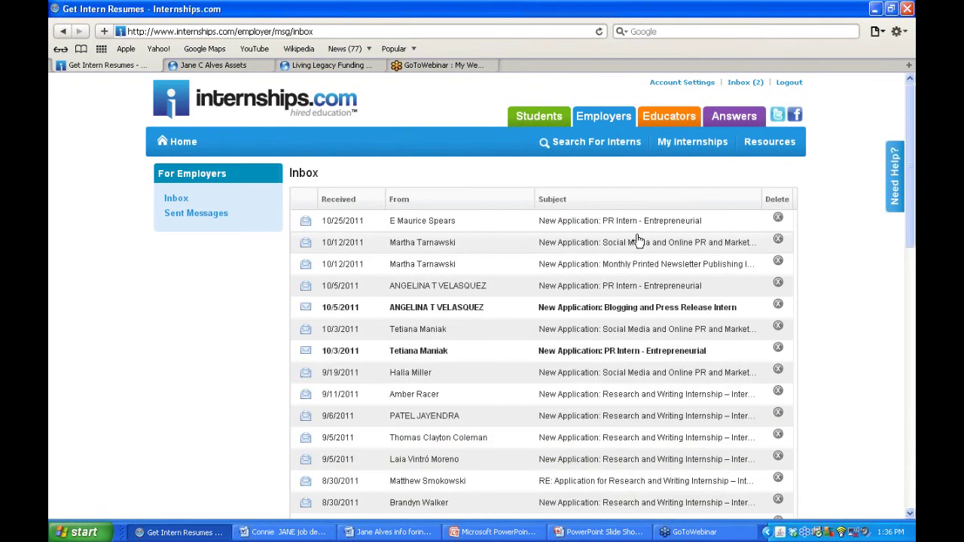
{"action": "left_click_drag", "start_coordinate": [911, 218], "coordinate": [899, 188]}
{"action": "mouse_move", "coordinate": [659, 155]}
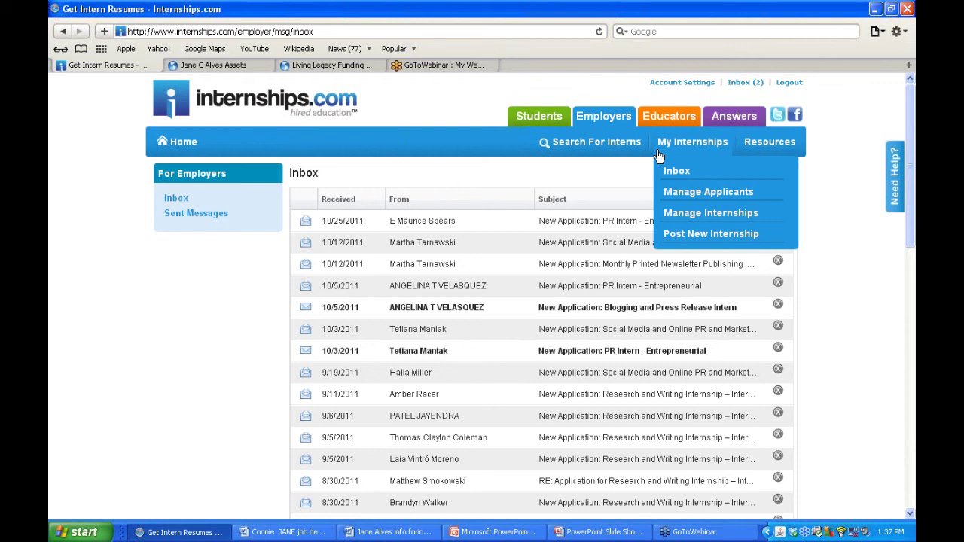
- Open Manage Internships and view the PR Intern - Entrepreneurial posting's details
{"action": "left_click", "coordinate": [691, 223]}
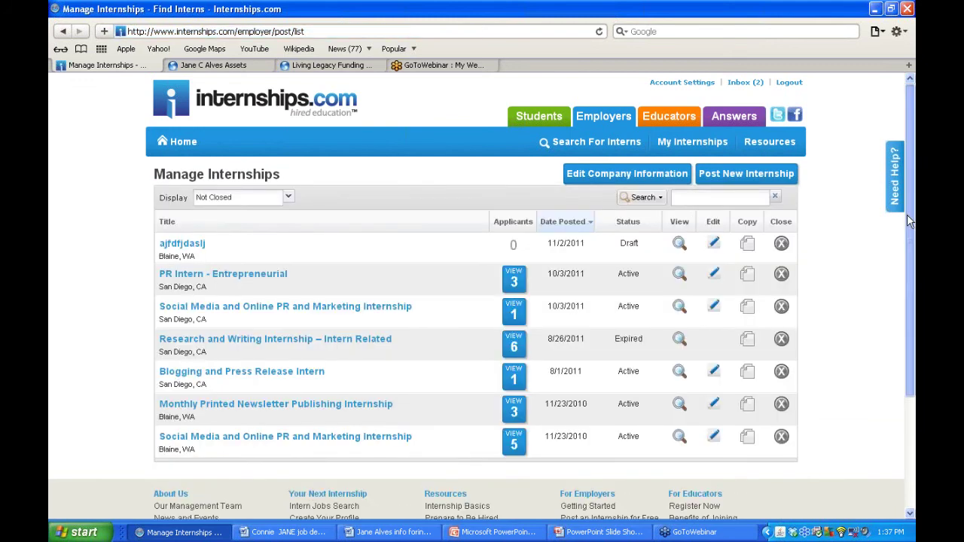
{"action": "scroll", "coordinate": [899, 270], "scroll_direction": "down", "scroll_amount": 2}
{"action": "scroll", "coordinate": [898, 254], "scroll_direction": "up", "scroll_amount": 1}
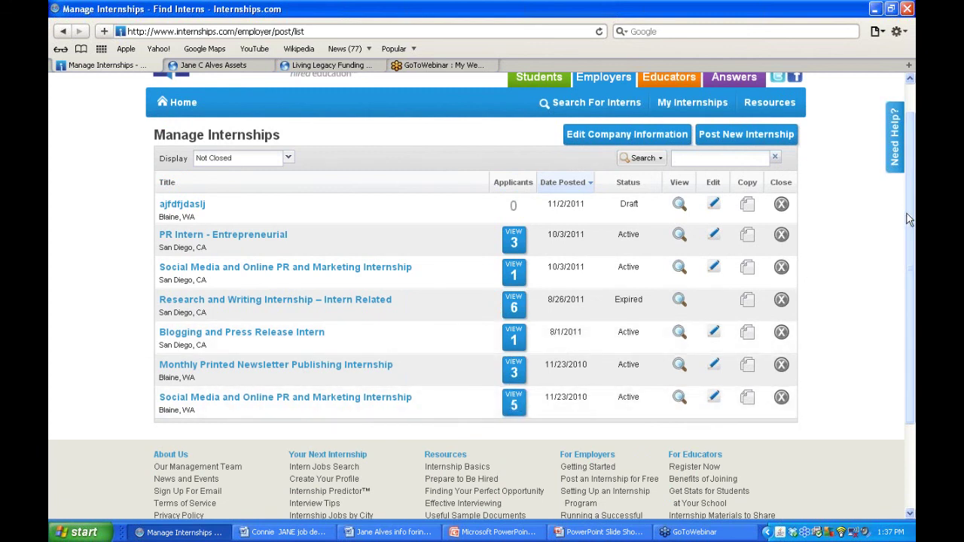
{"action": "scroll", "coordinate": [906, 208], "scroll_direction": "up", "scroll_amount": 1}
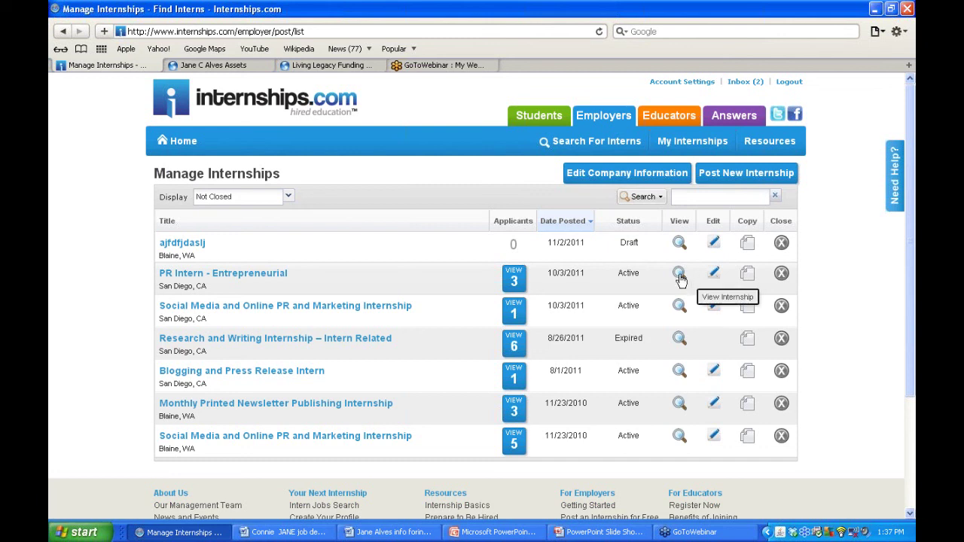
{"action": "left_click", "coordinate": [680, 277]}
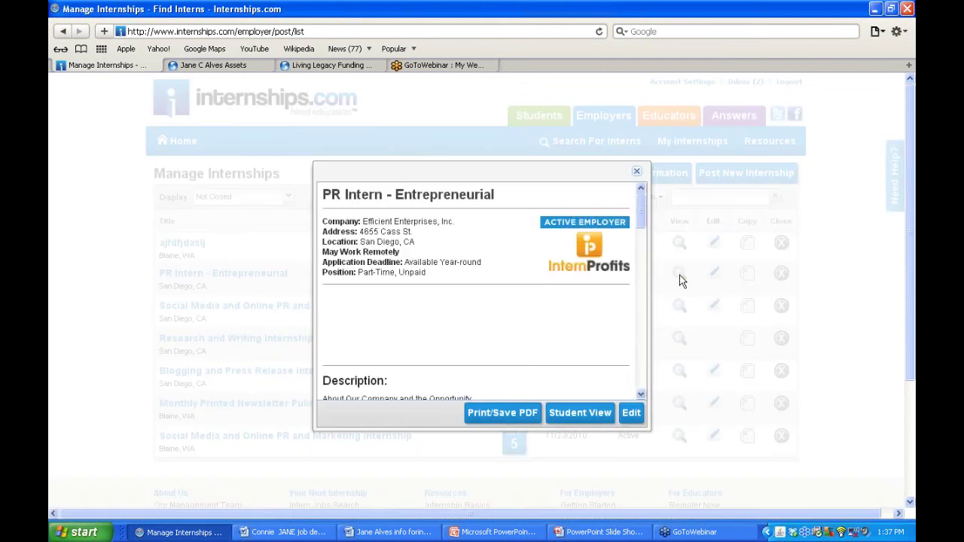
- Scroll through the PR Intern - Entrepreneurial details popup and close it
{"action": "mouse_move", "coordinate": [631, 233]}
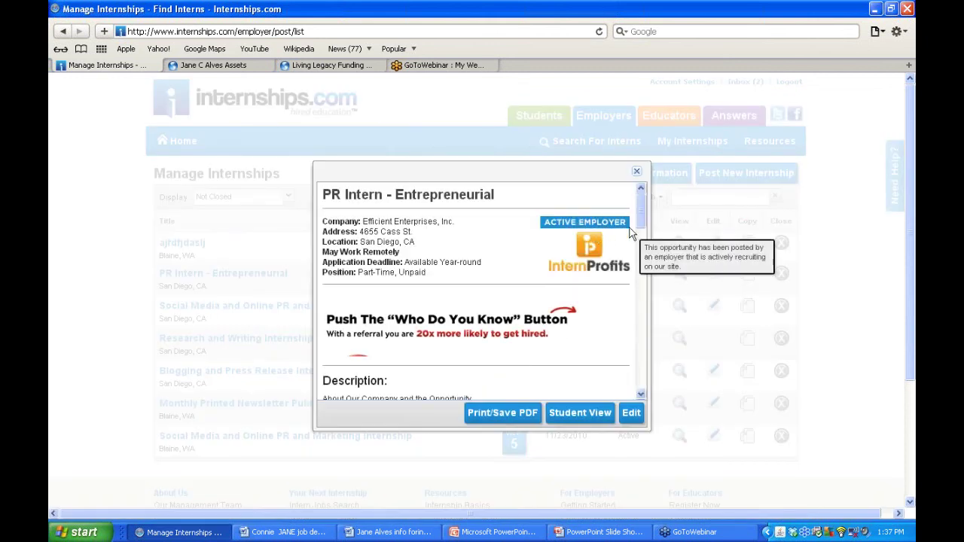
{"action": "scroll", "coordinate": [642, 230], "scroll_direction": "down", "scroll_amount": 10}
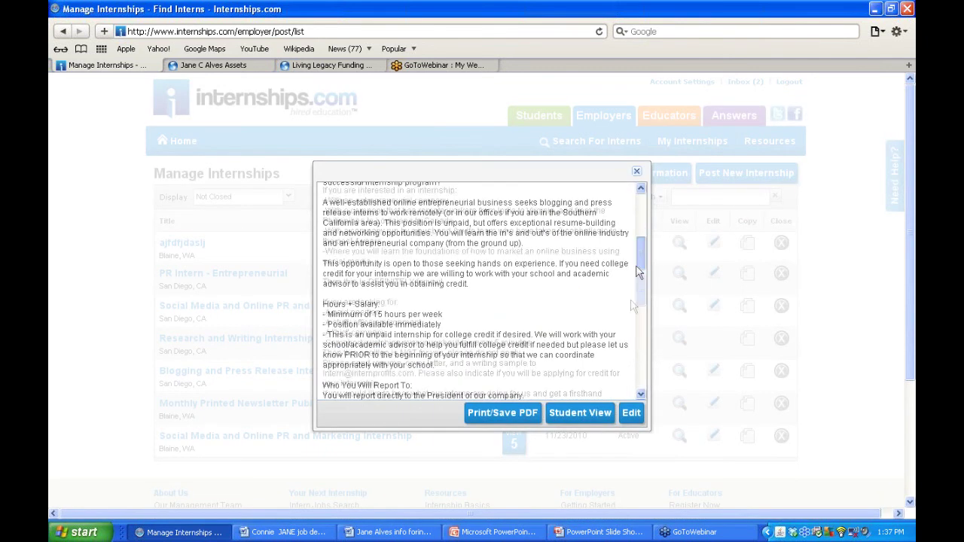
{"action": "left_click", "coordinate": [636, 172]}
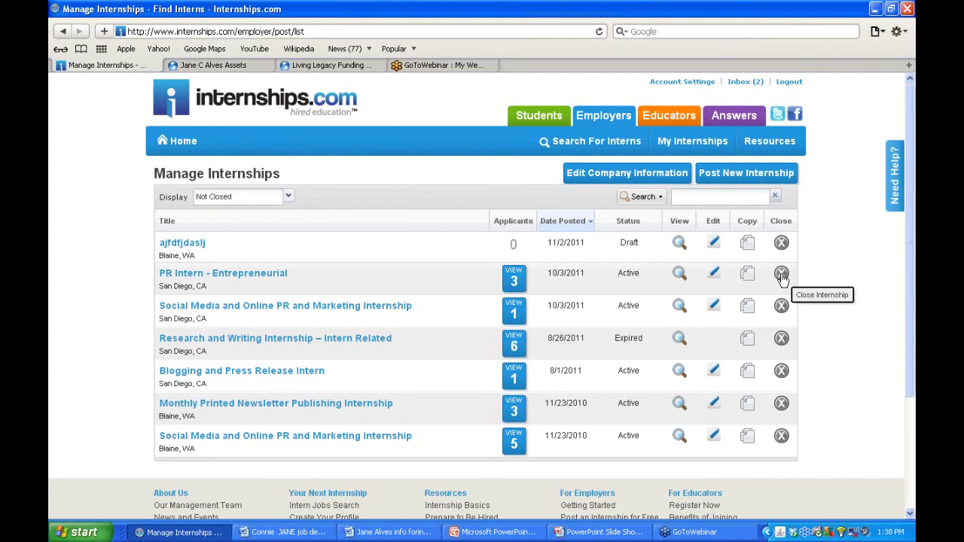
- Open Edit Company Information for Efficient Enterprises, Inc. from Manage Internships
{"action": "mouse_move", "coordinate": [907, 243]}
{"action": "left_mouse_down"}
{"action": "mouse_move", "coordinate": [906, 257]}
{"action": "mouse_move", "coordinate": [903, 235]}
{"action": "left_mouse_up"}
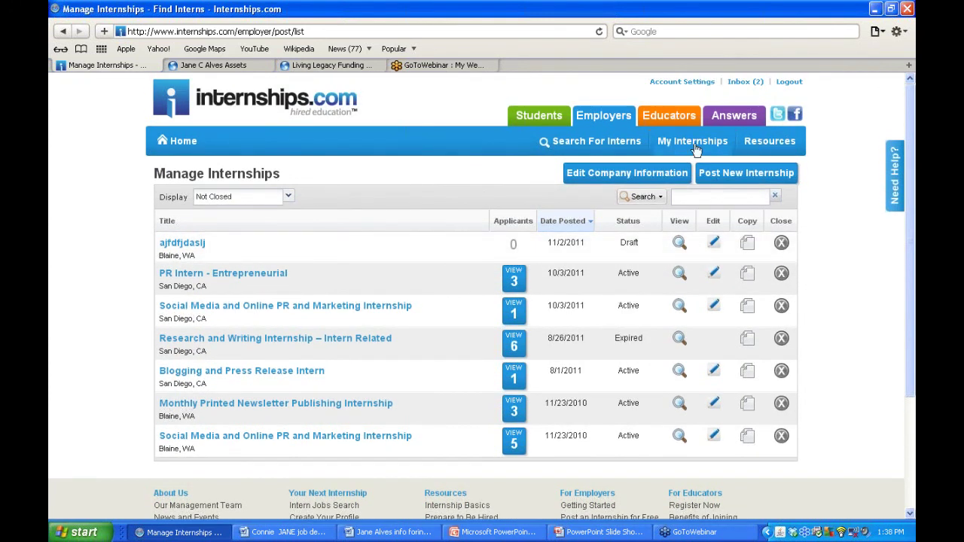
{"action": "mouse_move", "coordinate": [672, 148]}
{"action": "left_click", "coordinate": [611, 175]}
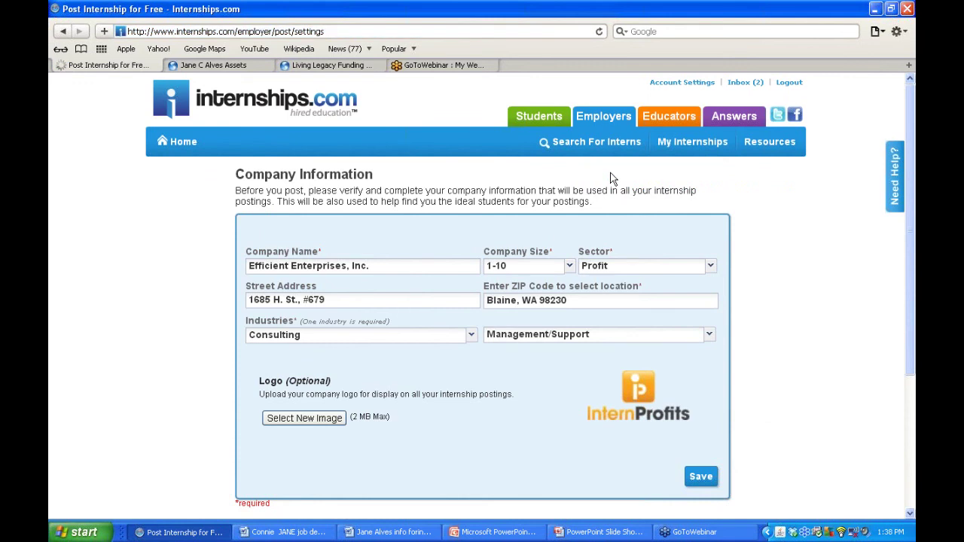
{"action": "mouse_move", "coordinate": [693, 143]}
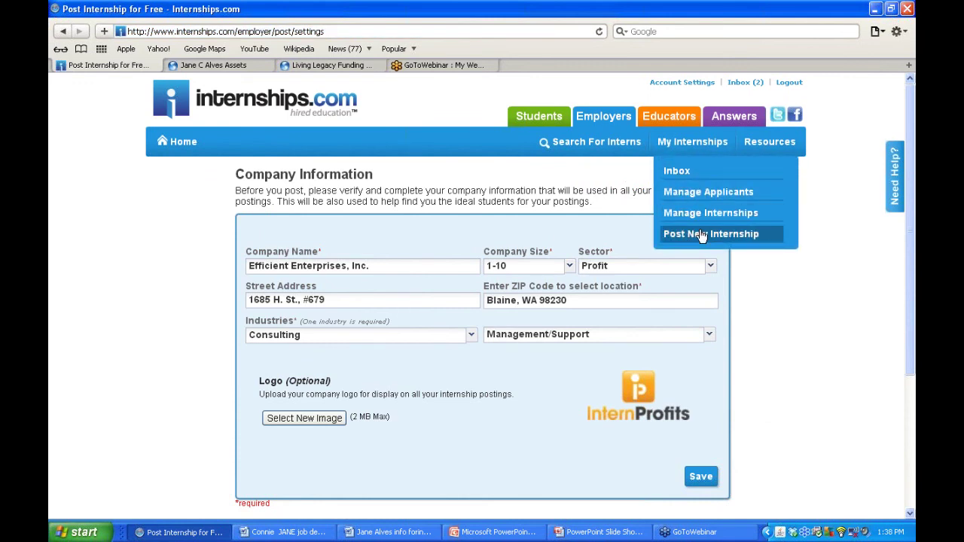
- Visit the Search For Interns page and its Keyword / Major field, then return to My Internships > Inbox
{"action": "left_click", "coordinate": [603, 153]}
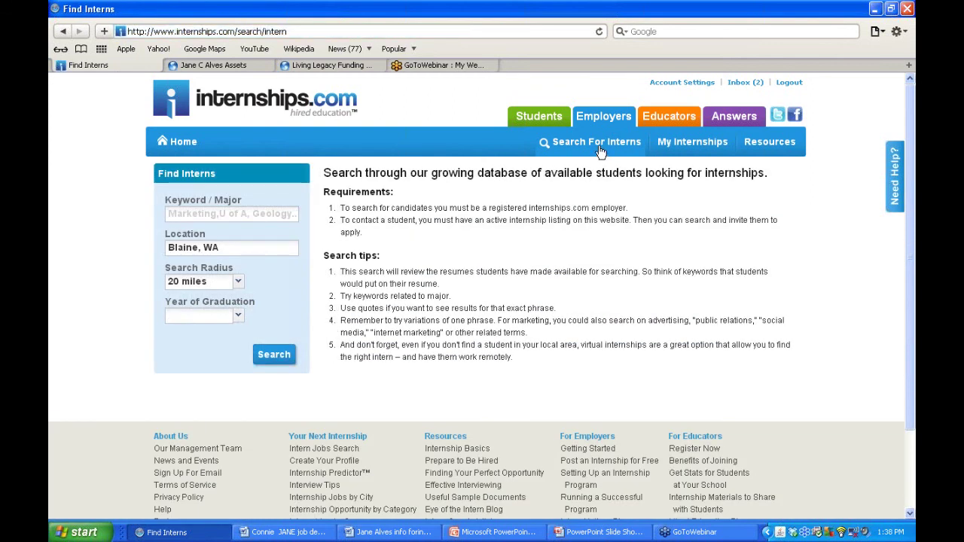
{"action": "left_click", "coordinate": [203, 213]}
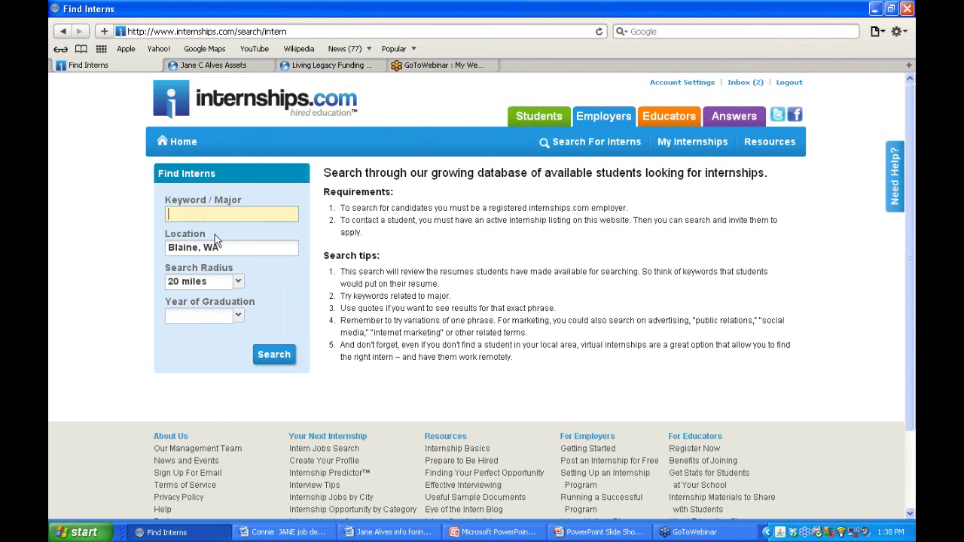
{"action": "mouse_move", "coordinate": [691, 154]}
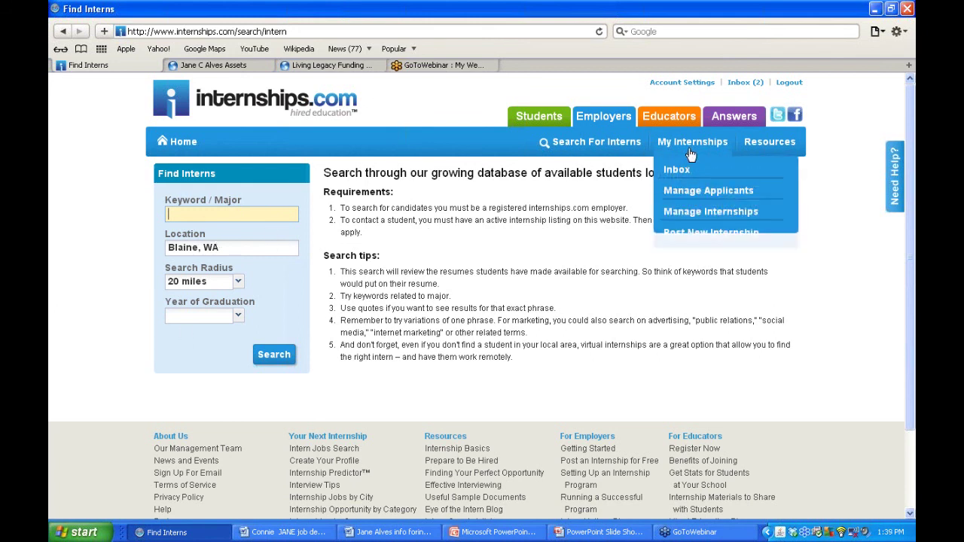
{"action": "left_click", "coordinate": [681, 175]}
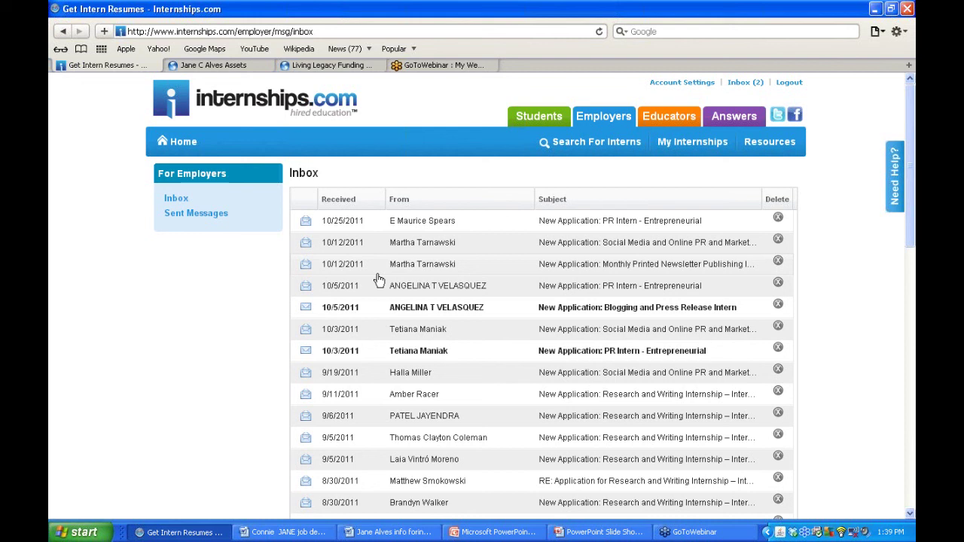
- Scroll down through the inbox's received applications, then back up to the newest, dated 10/25/2011
{"action": "left_click_drag", "start_coordinate": [908, 251], "coordinate": [896, 163]}
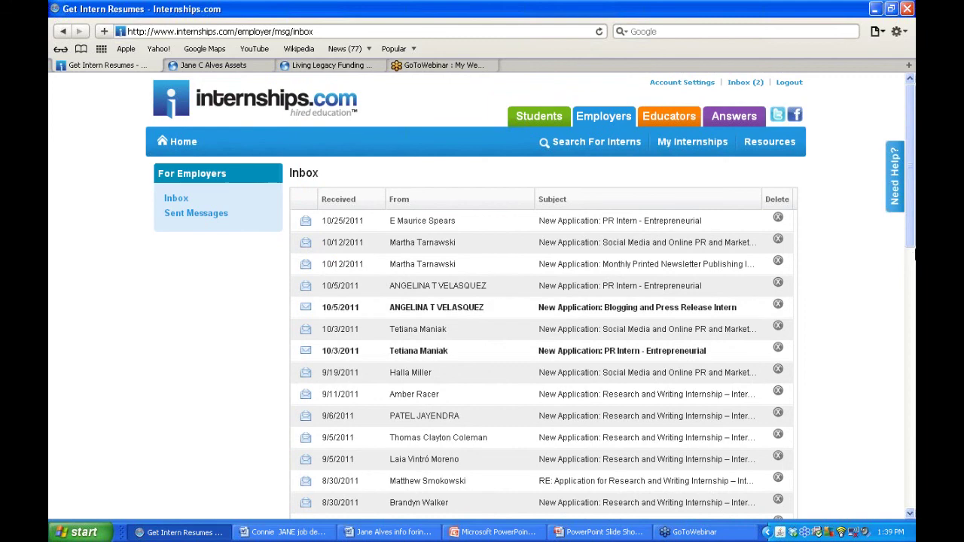
{"action": "left_click_drag", "start_coordinate": [908, 239], "coordinate": [871, 423]}
{"action": "scroll", "coordinate": [871, 424], "scroll_direction": "up", "scroll_amount": 10}
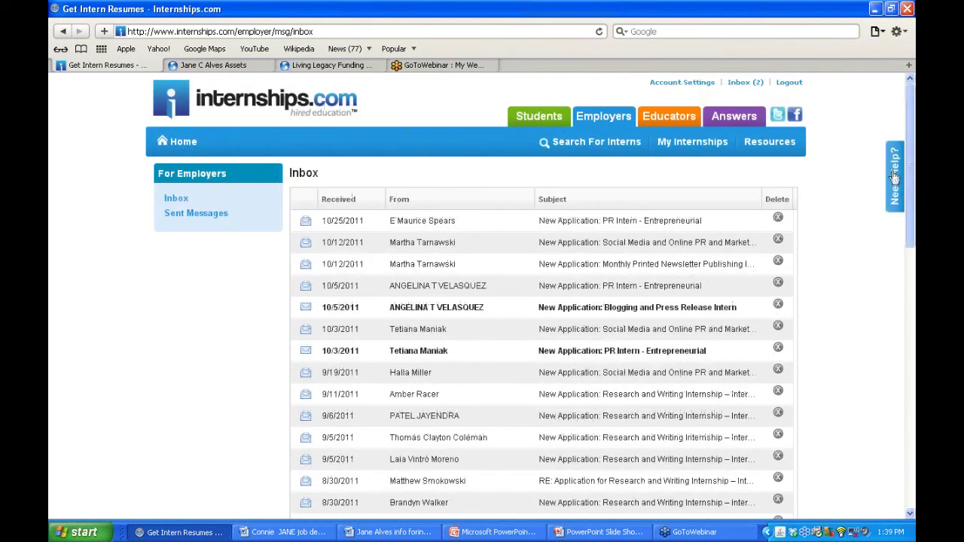